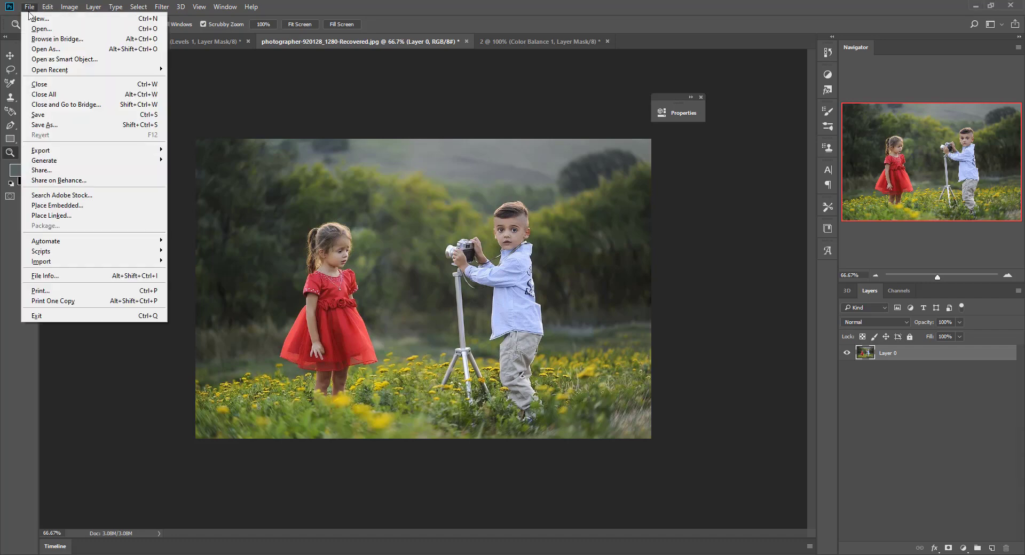
Open foggy-4660940_1920.jpg from the Downloads folder.
{"action": "key", "text": "Escape"}
{"action": "key", "text": "ctrl+o"}
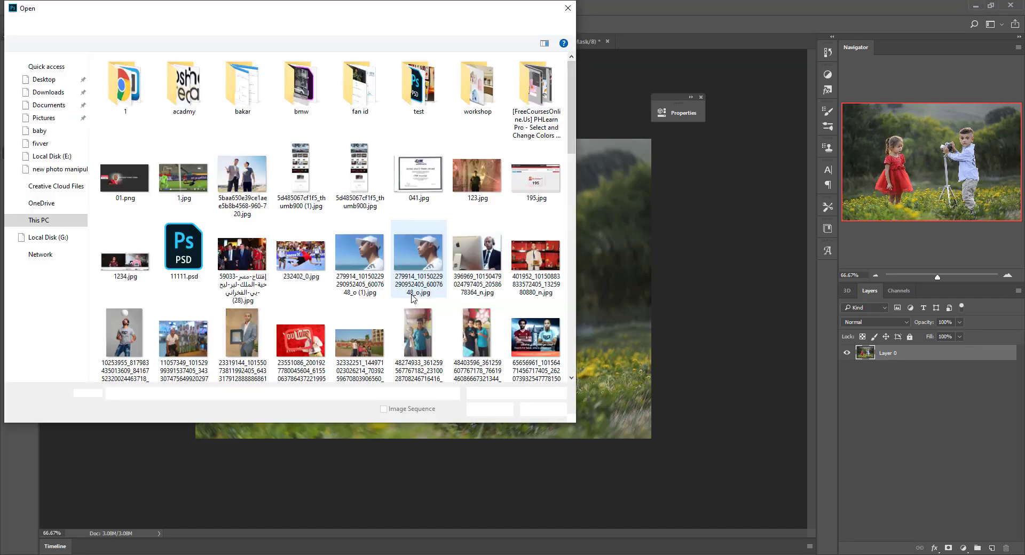
{"action": "left_click", "coordinate": [40, 93]}
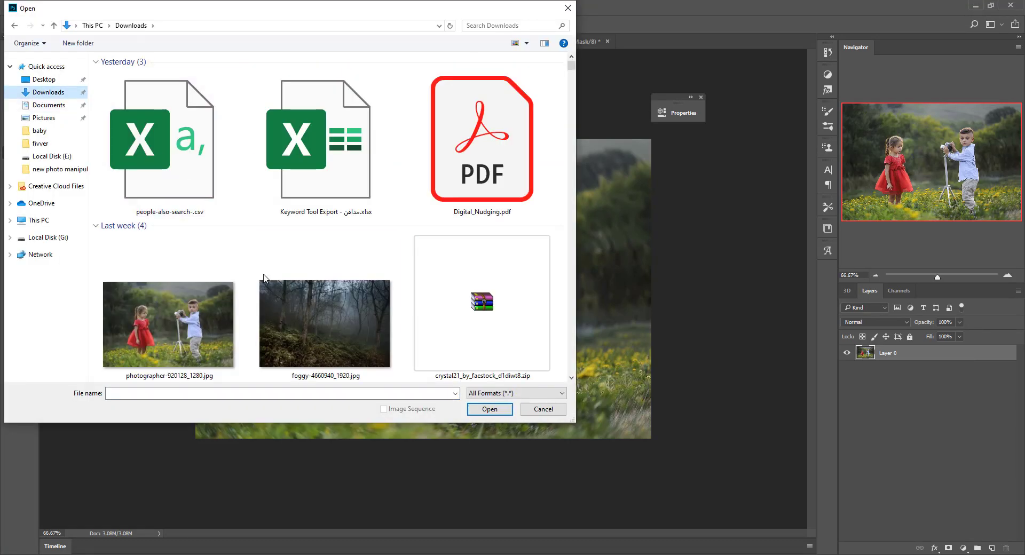
{"action": "left_click", "coordinate": [325, 331]}
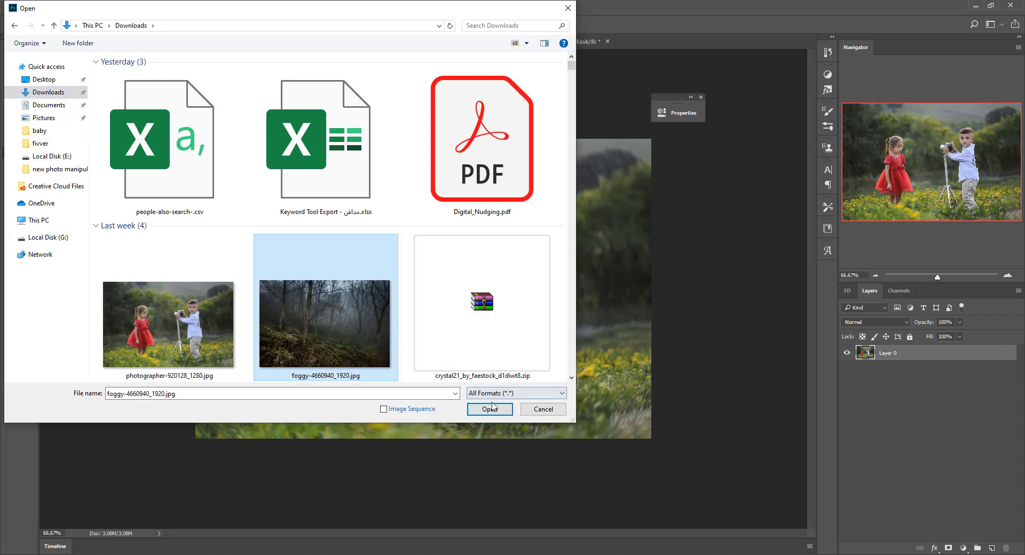
{"action": "left_click", "coordinate": [490, 408]}
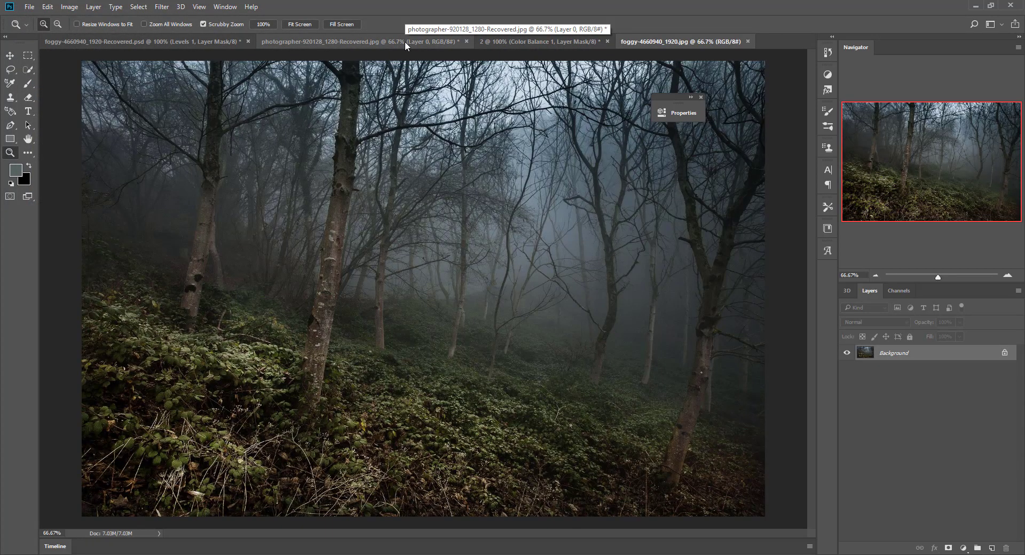
Drag the children-with-tripod photo into the foggy forest document as Layer 1.
{"action": "left_click", "coordinate": [405, 41]}
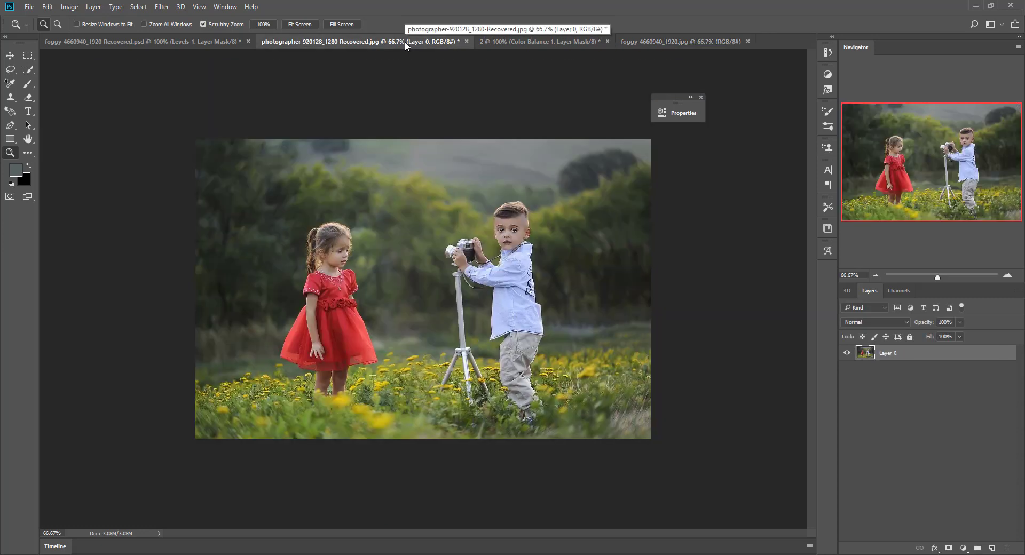
{"action": "key", "text": "v"}
{"action": "left_click_drag", "start_coordinate": [516, 224], "coordinate": [648, 46]}
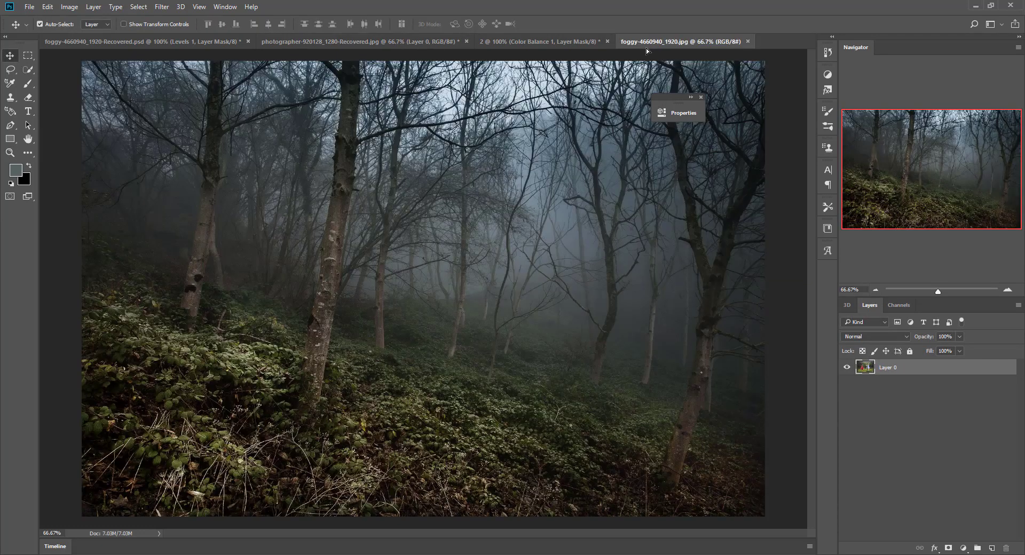
{"action": "mouse_move", "coordinate": [648, 46]}
{"action": "left_mouse_down"}
{"action": "mouse_move", "coordinate": [424, 233]}
{"action": "mouse_move", "coordinate": [489, 320]}
{"action": "left_mouse_up"}
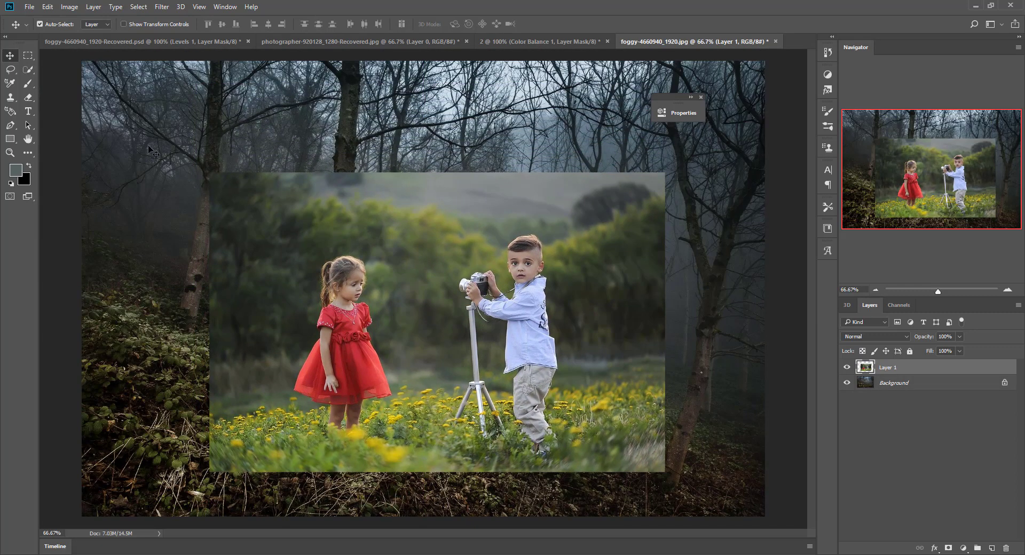
Set the Brush to 56% opacity and add a white layer mask to Layer 1.
{"action": "left_click", "coordinate": [30, 85]}
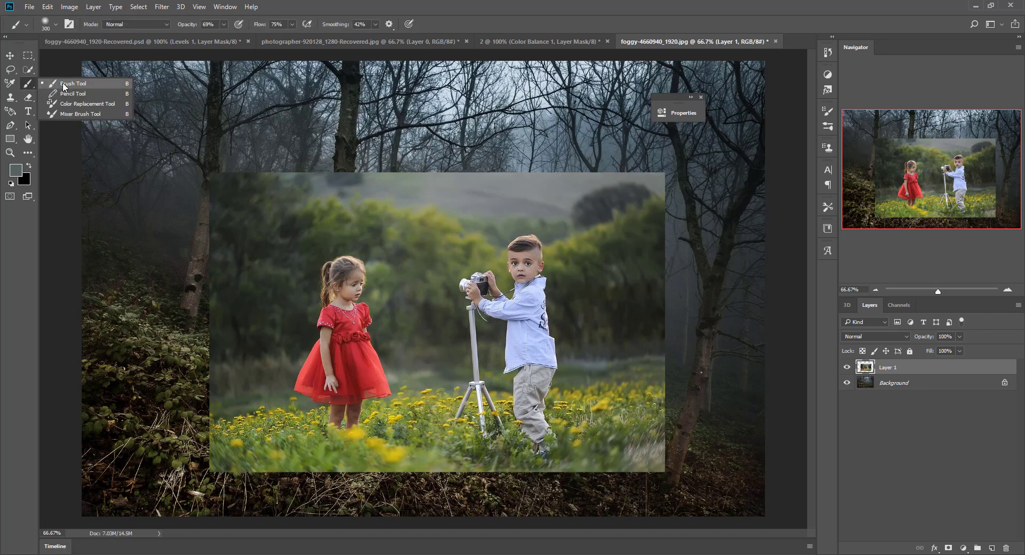
{"action": "left_click", "coordinate": [63, 87]}
{"action": "left_click_drag", "start_coordinate": [193, 25], "coordinate": [189, 27]}
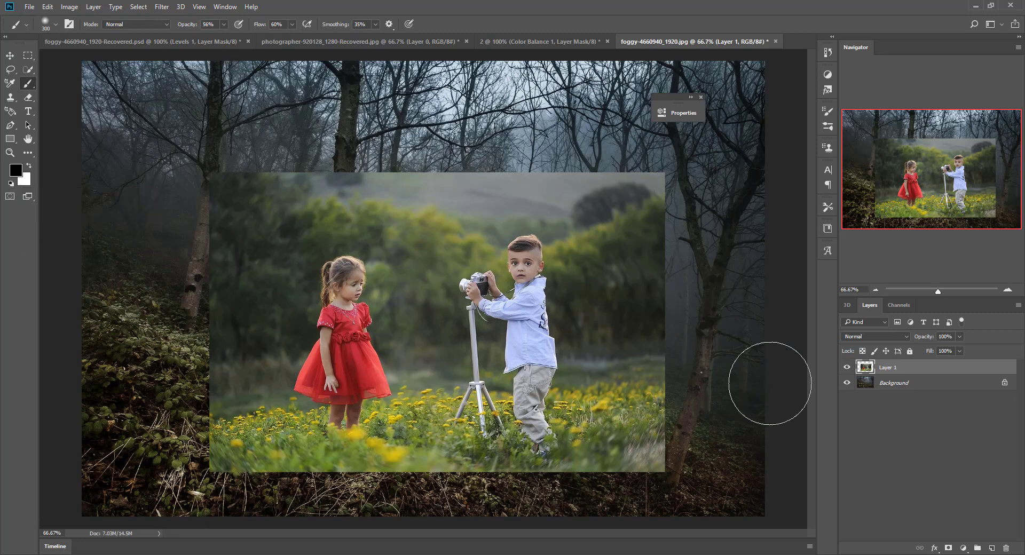
{"action": "left_click", "coordinate": [949, 548]}
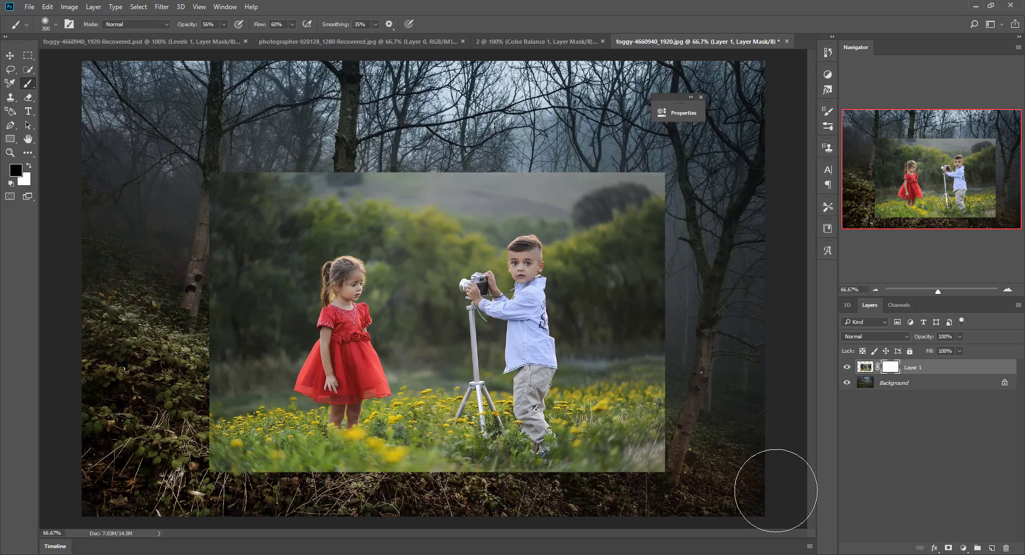
Paint black on the mask to blend the bottom and left edges and reveal trees above.
{"action": "mouse_move", "coordinate": [686, 487]}
{"action": "left_mouse_down"}
{"action": "mouse_move", "coordinate": [130, 487]}
{"action": "mouse_move", "coordinate": [423, 491]}
{"action": "mouse_move", "coordinate": [309, 502]}
{"action": "mouse_move", "coordinate": [330, 507]}
{"action": "mouse_move", "coordinate": [668, 496]}
{"action": "mouse_move", "coordinate": [681, 393]}
{"action": "mouse_move", "coordinate": [661, 469]}
{"action": "mouse_move", "coordinate": [648, 480]}
{"action": "mouse_move", "coordinate": [687, 465]}
{"action": "mouse_move", "coordinate": [715, 298]}
{"action": "mouse_move", "coordinate": [686, 446]}
{"action": "mouse_move", "coordinate": [677, 274]}
{"action": "mouse_move", "coordinate": [652, 160]}
{"action": "mouse_move", "coordinate": [624, 166]}
{"action": "mouse_move", "coordinate": [633, 229]}
{"action": "mouse_move", "coordinate": [624, 142]}
{"action": "mouse_move", "coordinate": [197, 179]}
{"action": "mouse_move", "coordinate": [290, 165]}
{"action": "mouse_move", "coordinate": [222, 165]}
{"action": "mouse_move", "coordinate": [398, 183]}
{"action": "mouse_move", "coordinate": [293, 172]}
{"action": "left_mouse_up"}
{"action": "mouse_move", "coordinate": [191, 386]}
{"action": "left_mouse_down"}
{"action": "mouse_move", "coordinate": [168, 480]}
{"action": "mouse_move", "coordinate": [176, 376]}
{"action": "mouse_move", "coordinate": [228, 354]}
{"action": "mouse_move", "coordinate": [175, 377]}
{"action": "mouse_move", "coordinate": [231, 338]}
{"action": "mouse_move", "coordinate": [245, 361]}
{"action": "mouse_move", "coordinate": [247, 320]}
{"action": "mouse_move", "coordinate": [238, 322]}
{"action": "mouse_move", "coordinate": [231, 291]}
{"action": "mouse_move", "coordinate": [247, 245]}
{"action": "mouse_move", "coordinate": [332, 142]}
{"action": "mouse_move", "coordinate": [236, 203]}
{"action": "mouse_move", "coordinate": [279, 190]}
{"action": "mouse_move", "coordinate": [305, 206]}
{"action": "mouse_move", "coordinate": [284, 210]}
{"action": "mouse_move", "coordinate": [351, 197]}
{"action": "mouse_move", "coordinate": [339, 194]}
{"action": "mouse_move", "coordinate": [405, 199]}
{"action": "left_mouse_up"}
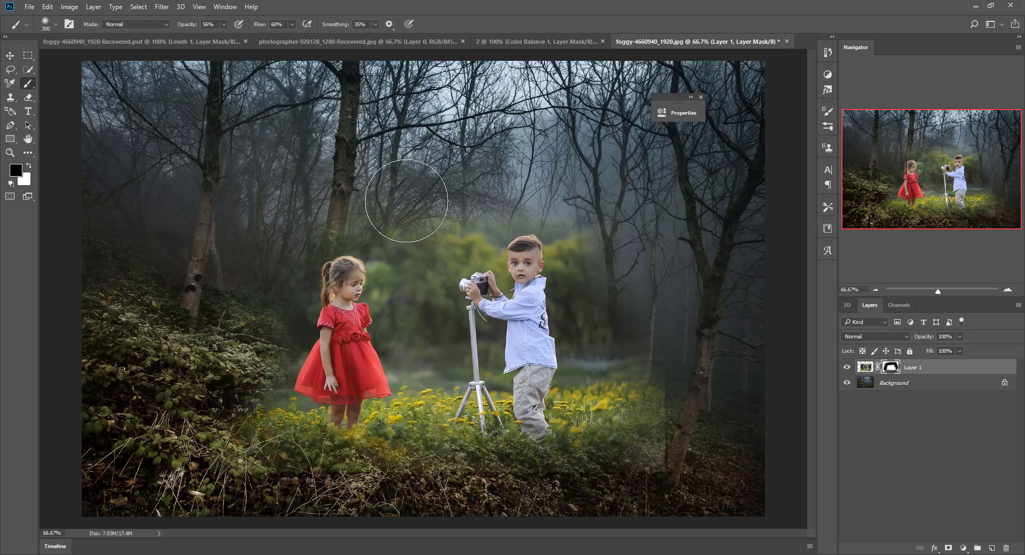
{"action": "key", "text": "bracketleft"}
{"action": "key", "text": "ctrl+plus"}
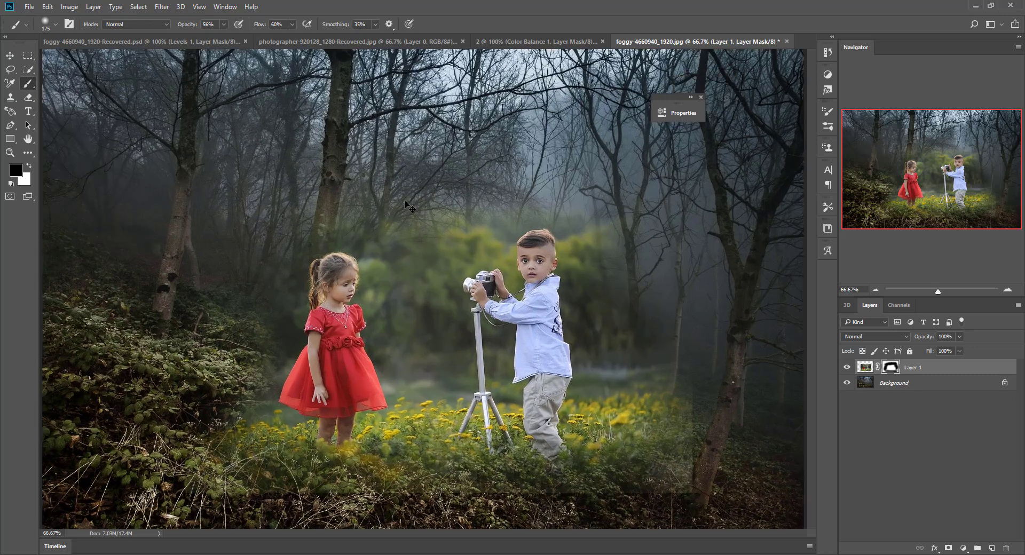
{"action": "mouse_move", "coordinate": [418, 204]}
{"action": "left_mouse_down"}
{"action": "mouse_move", "coordinate": [435, 183]}
{"action": "mouse_move", "coordinate": [407, 247]}
{"action": "mouse_move", "coordinate": [405, 400]}
{"action": "mouse_move", "coordinate": [421, 374]}
{"action": "mouse_move", "coordinate": [417, 341]}
{"action": "mouse_move", "coordinate": [383, 286]}
{"action": "left_mouse_up"}
Mask around the girl to reveal the tree trunks and bushes behind her.
{"action": "key", "text": "bracketleft"}
{"action": "key", "text": "bracketleft"}
{"action": "key", "text": "bracketleft"}
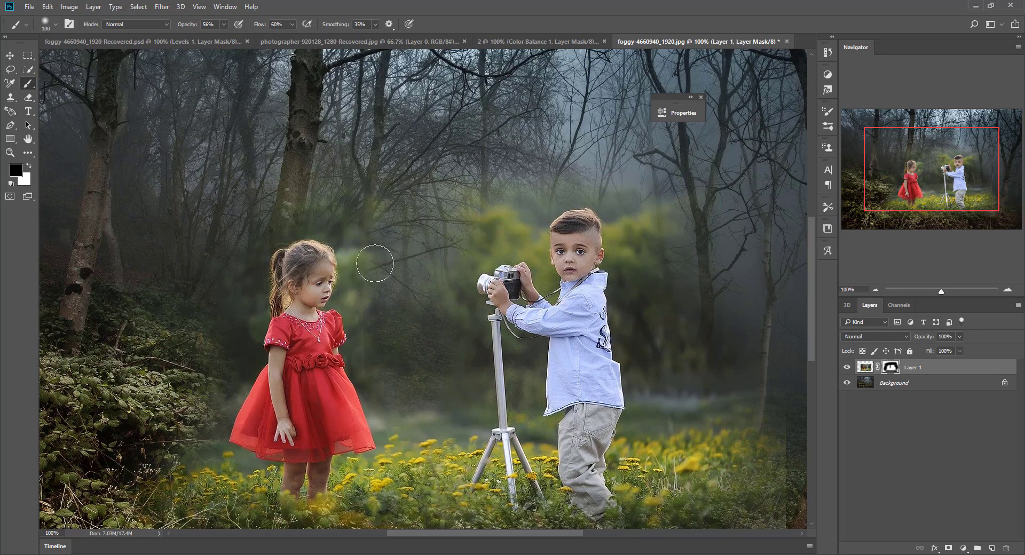
{"action": "left_click_drag", "start_coordinate": [357, 254], "coordinate": [363, 303]}
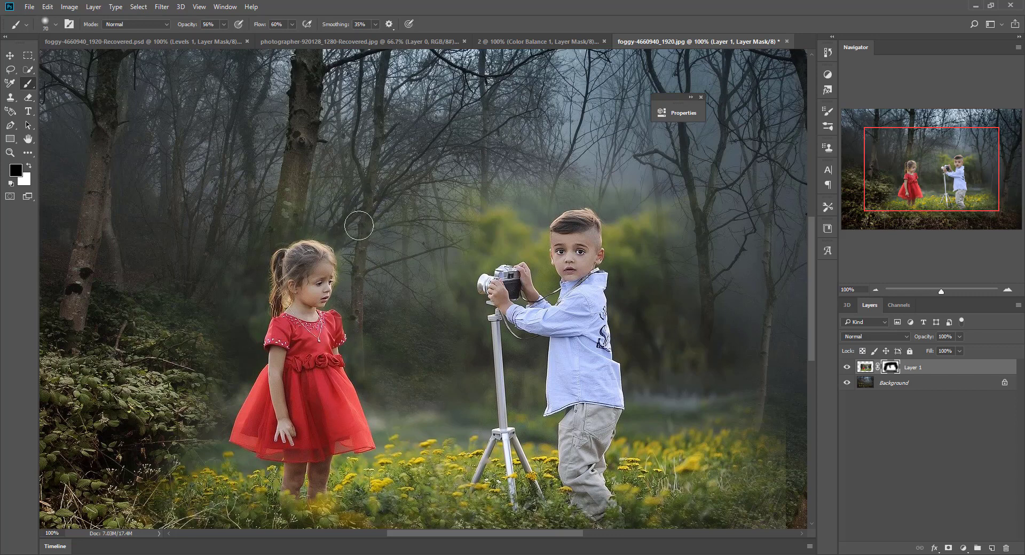
{"action": "mouse_move", "coordinate": [245, 267]}
{"action": "left_mouse_down"}
{"action": "mouse_move", "coordinate": [244, 363]}
{"action": "mouse_move", "coordinate": [205, 472]}
{"action": "mouse_move", "coordinate": [251, 468]}
{"action": "mouse_move", "coordinate": [233, 461]}
{"action": "left_mouse_up"}
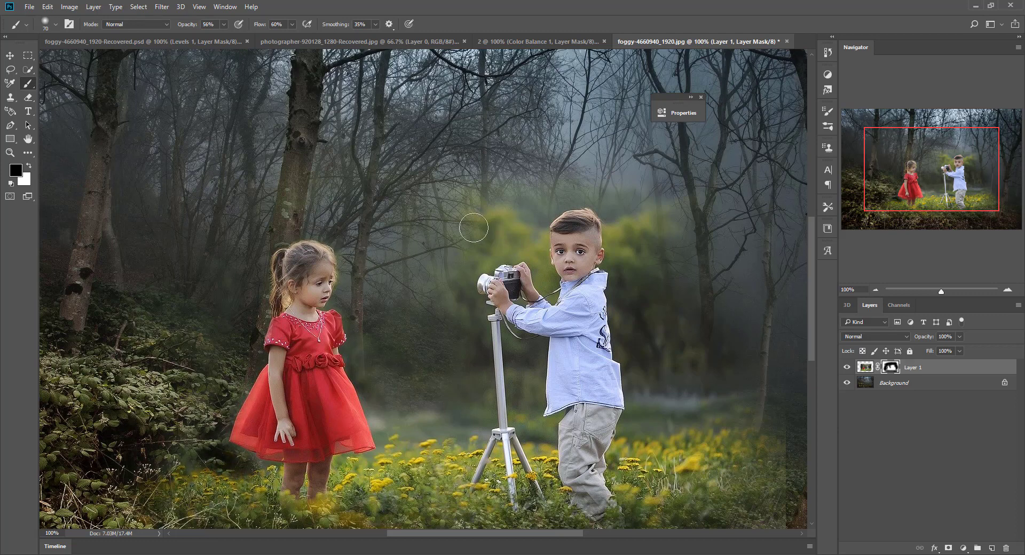
Mask the backdrop between the girl, the tripod and the boy to show bushes.
{"action": "key", "text": "bracketright"}
{"action": "key", "text": "bracketright"}
{"action": "key", "text": "bracketright"}
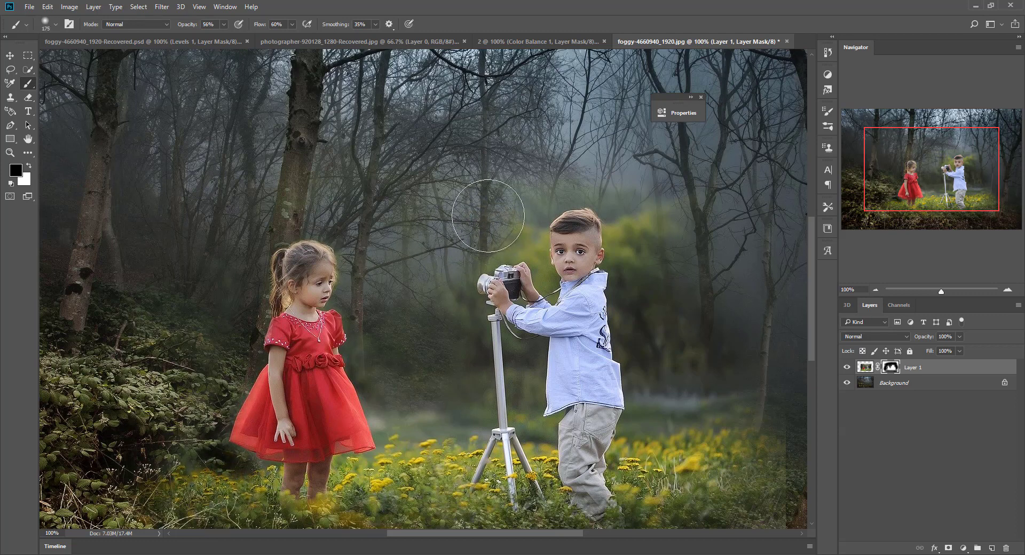
{"action": "mouse_move", "coordinate": [428, 320]}
{"action": "left_mouse_down"}
{"action": "mouse_move", "coordinate": [435, 408]}
{"action": "mouse_move", "coordinate": [384, 321]}
{"action": "mouse_move", "coordinate": [412, 398]}
{"action": "left_mouse_up"}
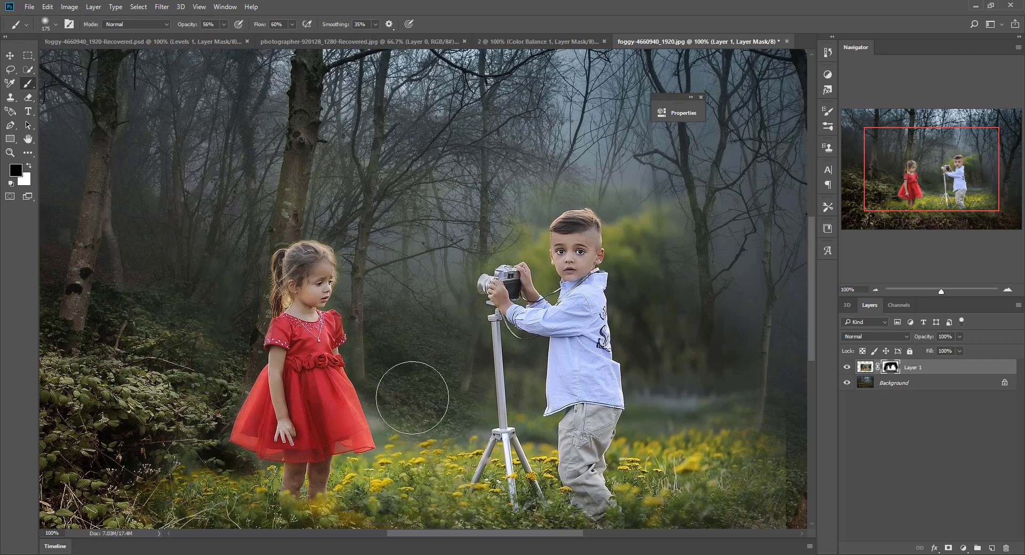
{"action": "key", "text": "bracketleft"}
{"action": "key", "text": "bracketleft"}
{"action": "key", "text": "bracketleft"}
{"action": "mouse_move", "coordinate": [525, 368]}
{"action": "left_mouse_down"}
{"action": "mouse_move", "coordinate": [534, 427]}
{"action": "mouse_move", "coordinate": [522, 365]}
{"action": "left_mouse_up"}
{"action": "key", "text": "ctrl+plus"}
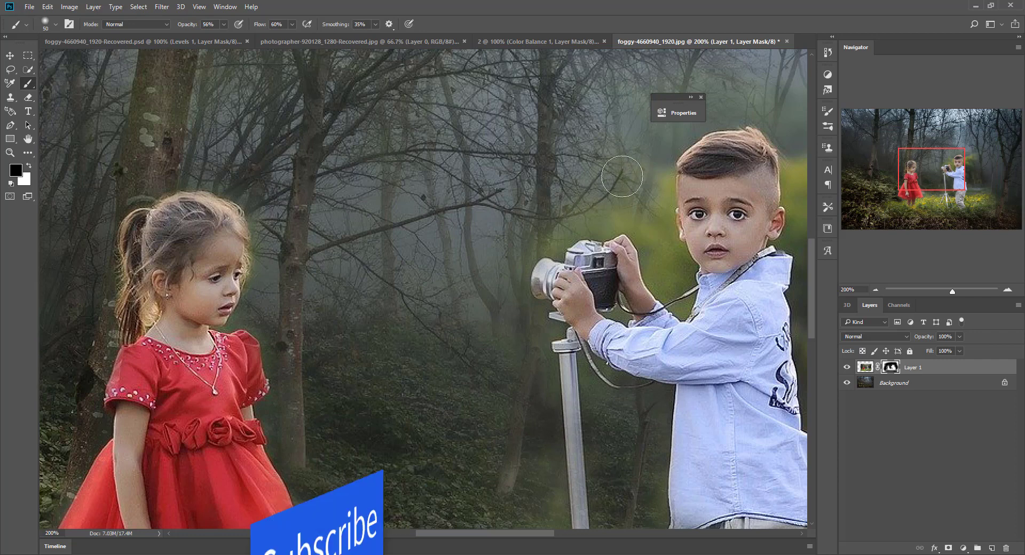
At 200%, mask the green backdrop near and right of the boy's head with a small brush.
{"action": "scroll", "coordinate": [504, 277], "scroll_direction": "right", "scroll_amount": 5}
{"action": "scroll", "coordinate": [504, 277], "scroll_direction": "up", "scroll_amount": 2}
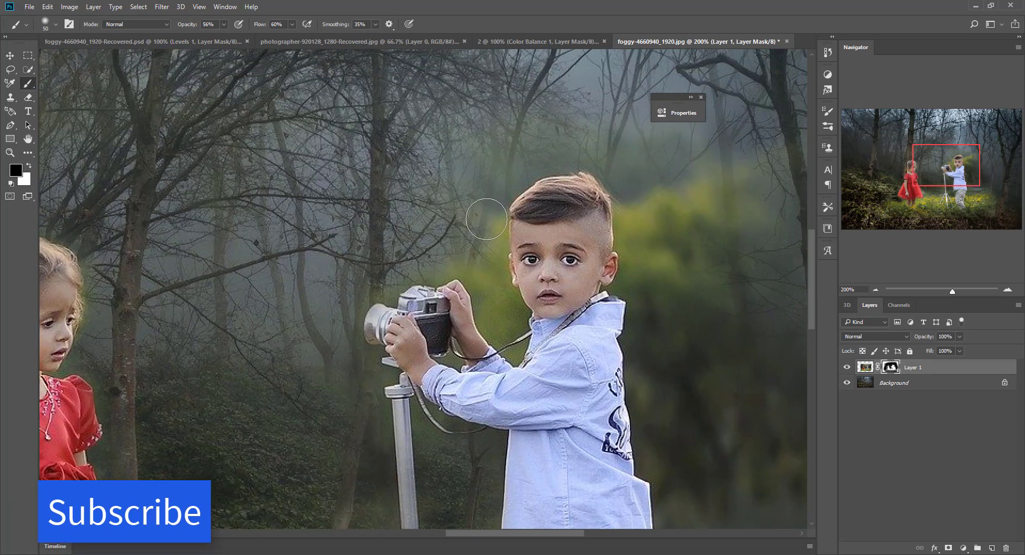
{"action": "key", "text": "bracketleft"}
{"action": "key", "text": "bracketleft"}
{"action": "key", "text": "bracketleft"}
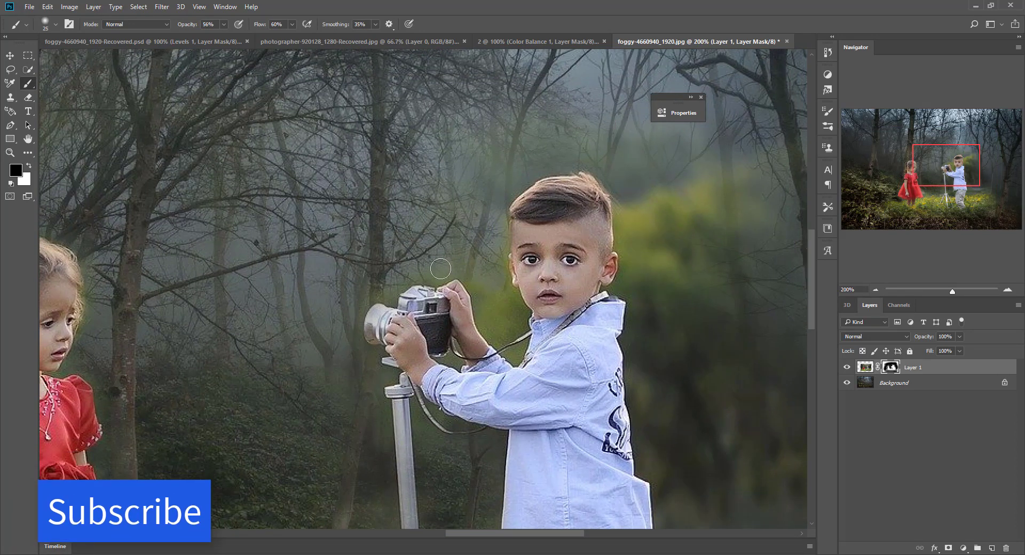
{"action": "left_click_drag", "start_coordinate": [496, 319], "coordinate": [503, 294]}
{"action": "key", "text": "bracketright"}
{"action": "key", "text": "bracketright"}
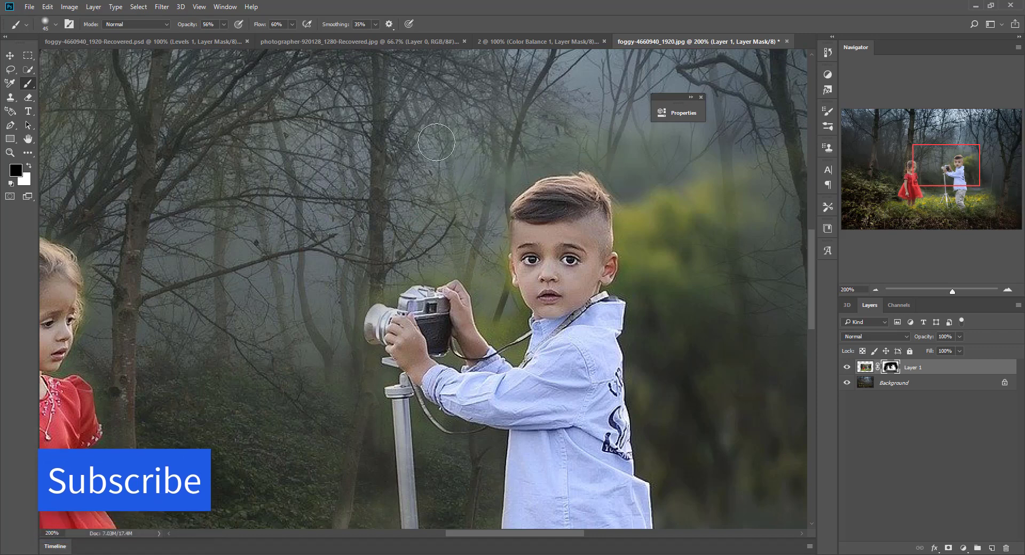
{"action": "left_click_drag", "start_coordinate": [645, 171], "coordinate": [641, 232]}
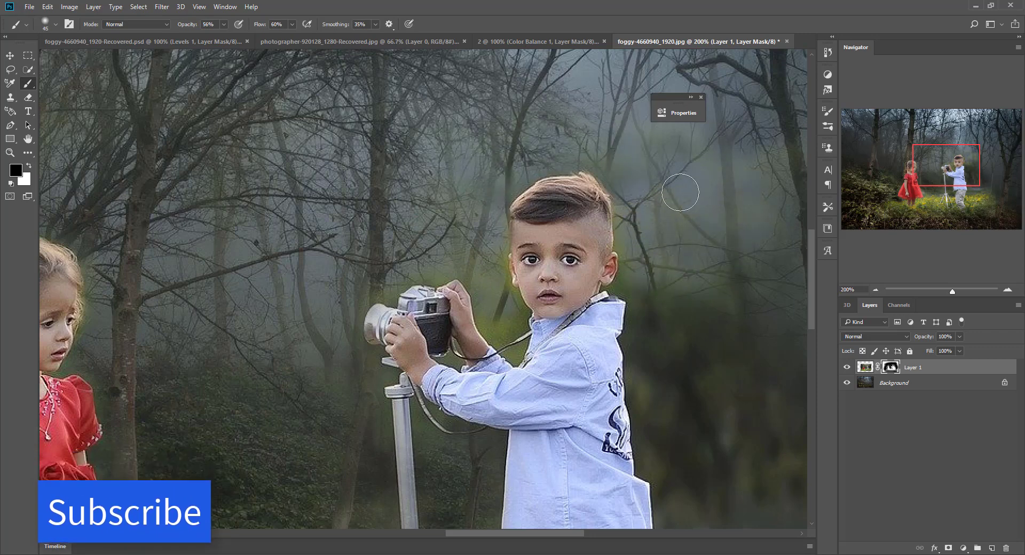
{"action": "key", "text": "bracketright"}
{"action": "key", "text": "bracketright"}
{"action": "key", "text": "bracketright"}
{"action": "key", "text": "bracketleft"}
{"action": "key", "text": "bracketleft"}
{"action": "key", "text": "bracketleft"}
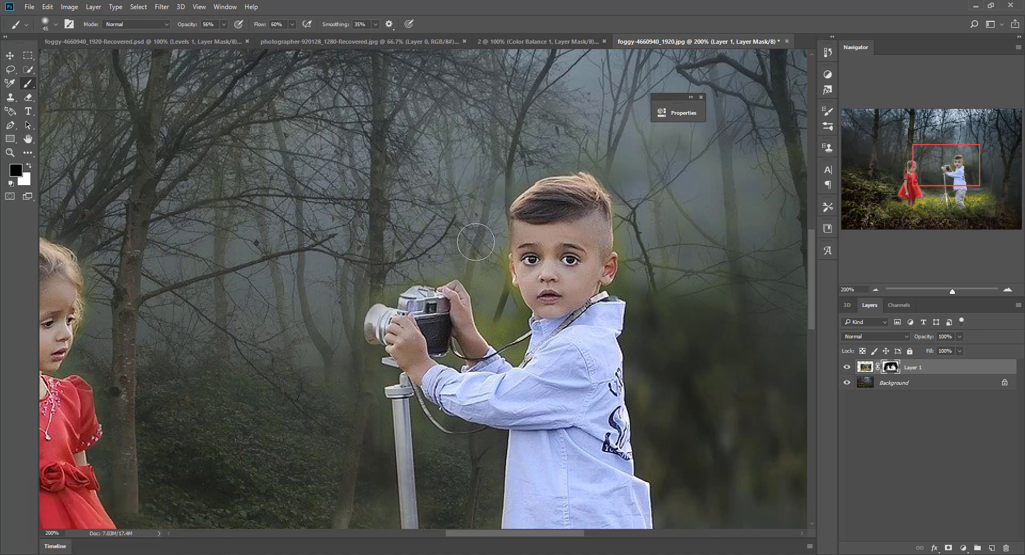
{"action": "key", "text": "bracketleft"}
{"action": "key", "text": "bracketleft"}
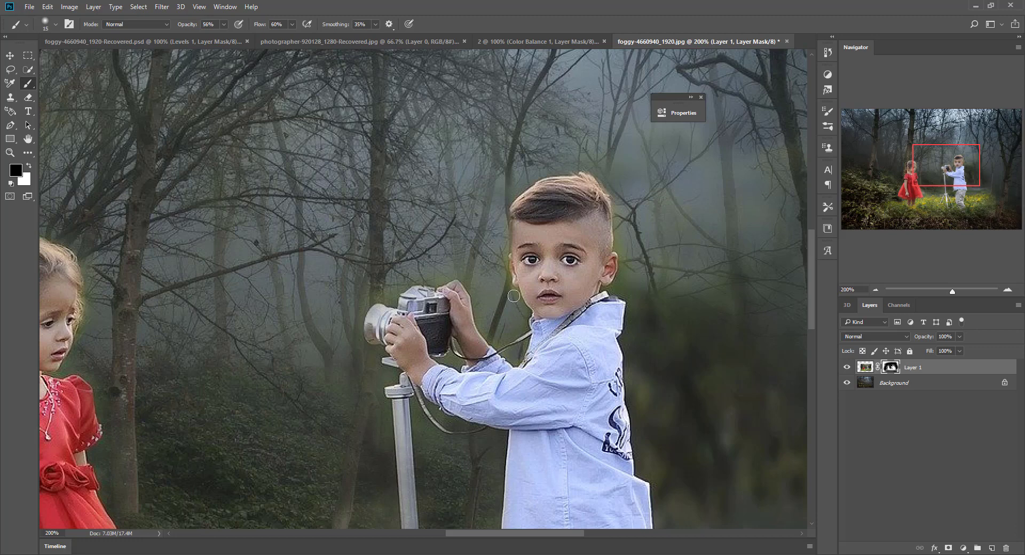
Mask out the yellow flowers on the right side of the children photo.
{"action": "double_click", "coordinate": [10, 153]}
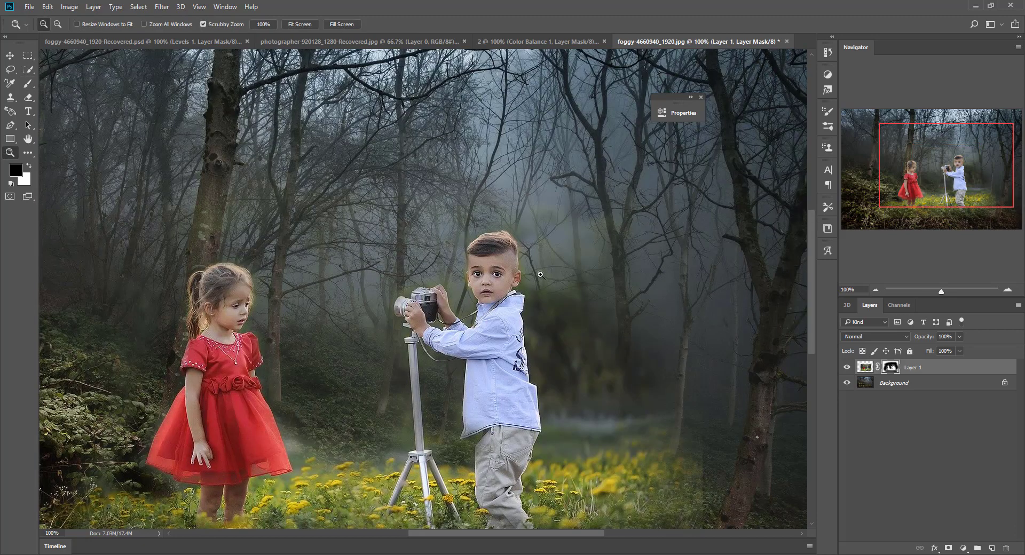
{"action": "key", "text": "b"}
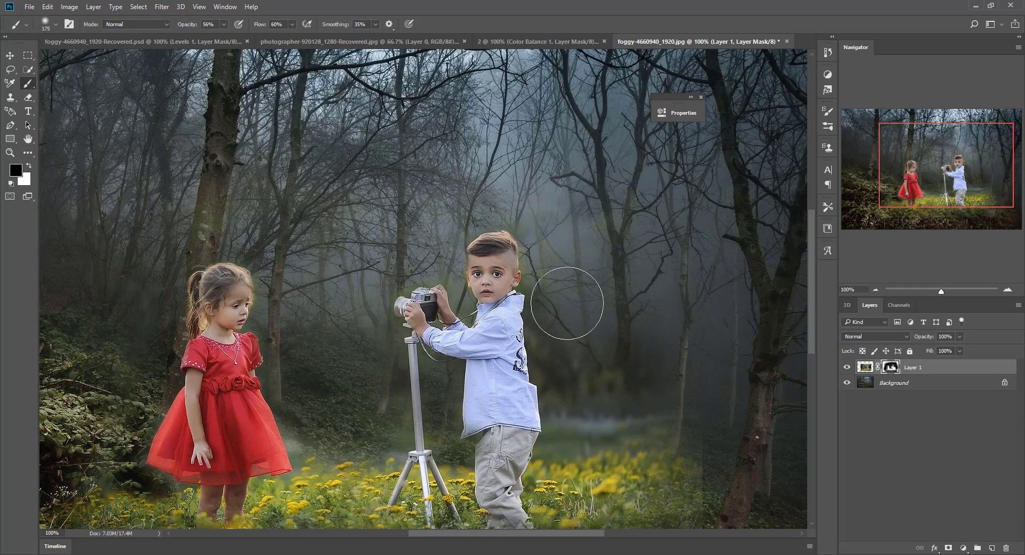
{"action": "scroll", "coordinate": [715, 448], "scroll_direction": "down", "scroll_amount": 2}
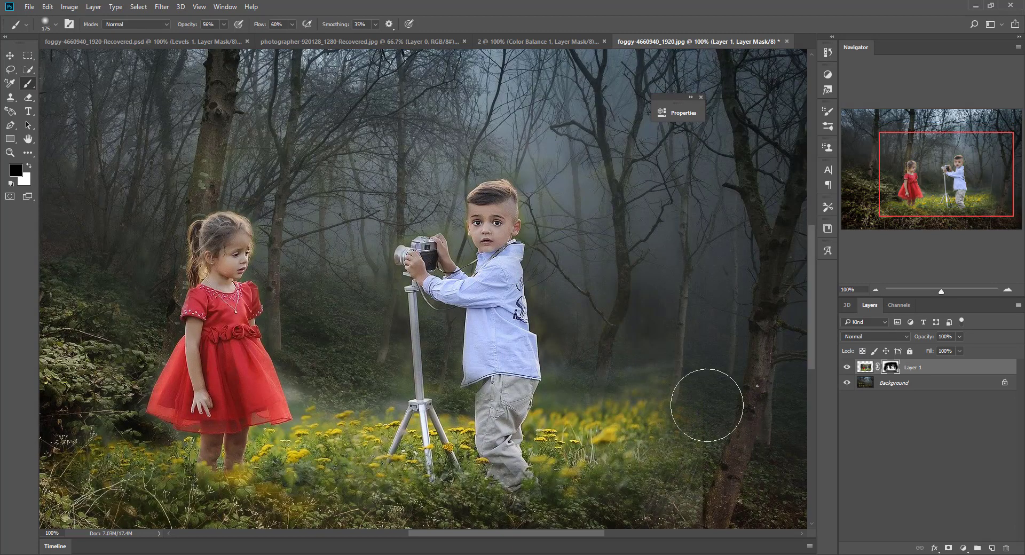
{"action": "mouse_move", "coordinate": [707, 405]}
{"action": "left_mouse_down"}
{"action": "mouse_move", "coordinate": [691, 476]}
{"action": "mouse_move", "coordinate": [618, 435]}
{"action": "mouse_move", "coordinate": [648, 366]}
{"action": "mouse_move", "coordinate": [585, 363]}
{"action": "left_mouse_up"}
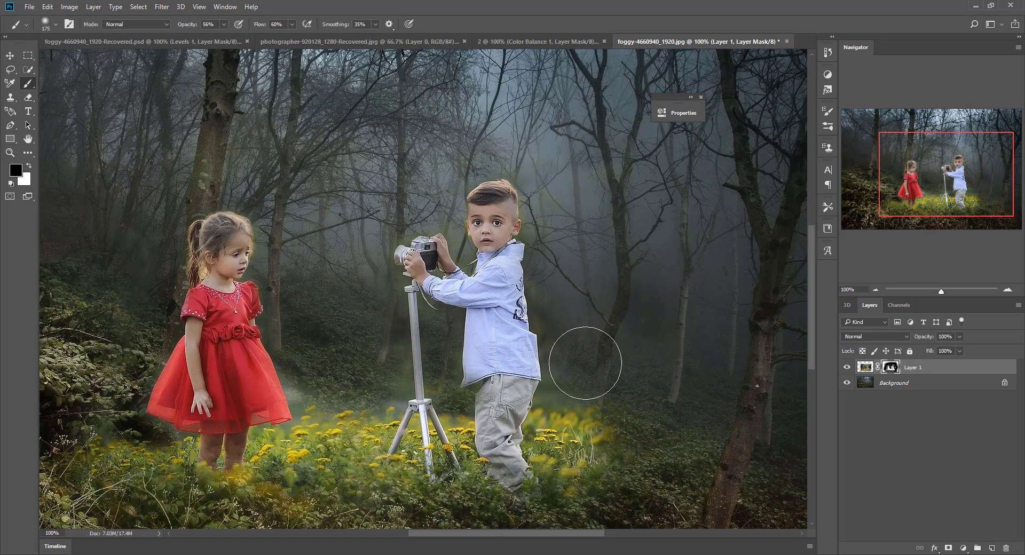
{"action": "key", "text": "bracketleft"}
{"action": "key", "text": "bracketleft"}
{"action": "key", "text": "bracketleft"}
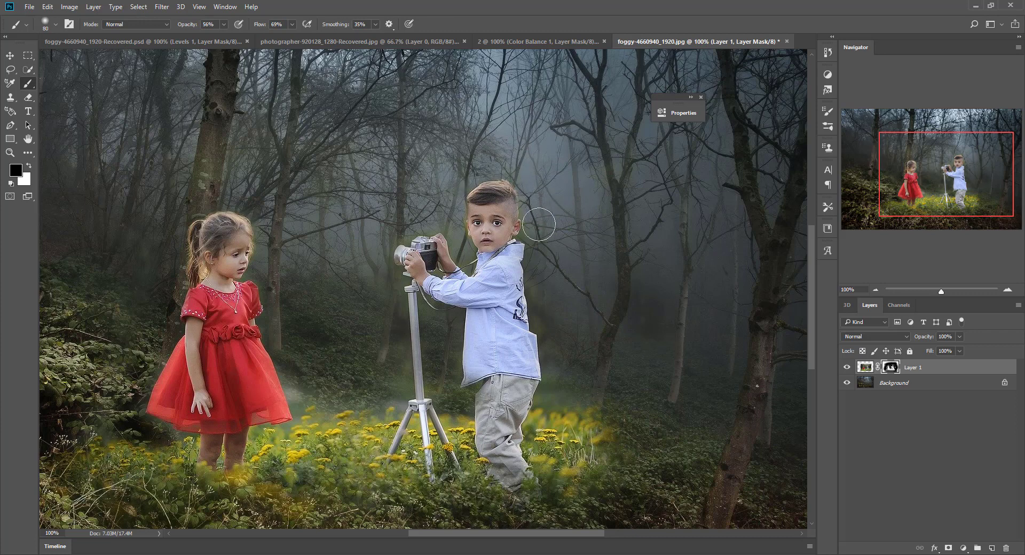
{"action": "key", "text": "bracketleft"}
{"action": "key", "text": "bracketleft"}
{"action": "key", "text": "bracketright"}
{"action": "key", "text": "bracketright"}
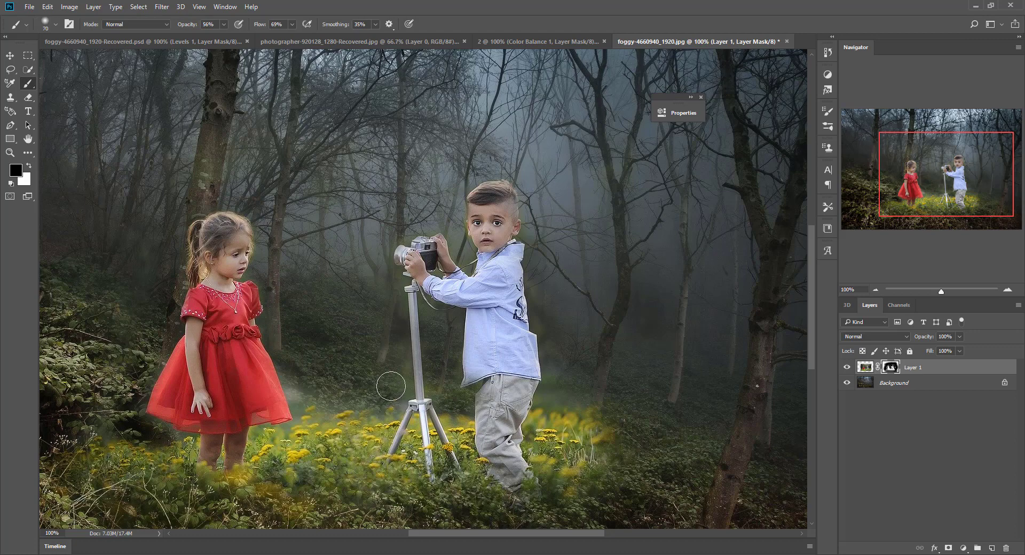
Zoom to 74.74% and frame both children and the tripod, moving the Properties panel aside.
{"action": "key", "text": "z"}
{"action": "scroll", "coordinate": [387, 279], "scroll_direction": "down", "scroll_amount": 3}
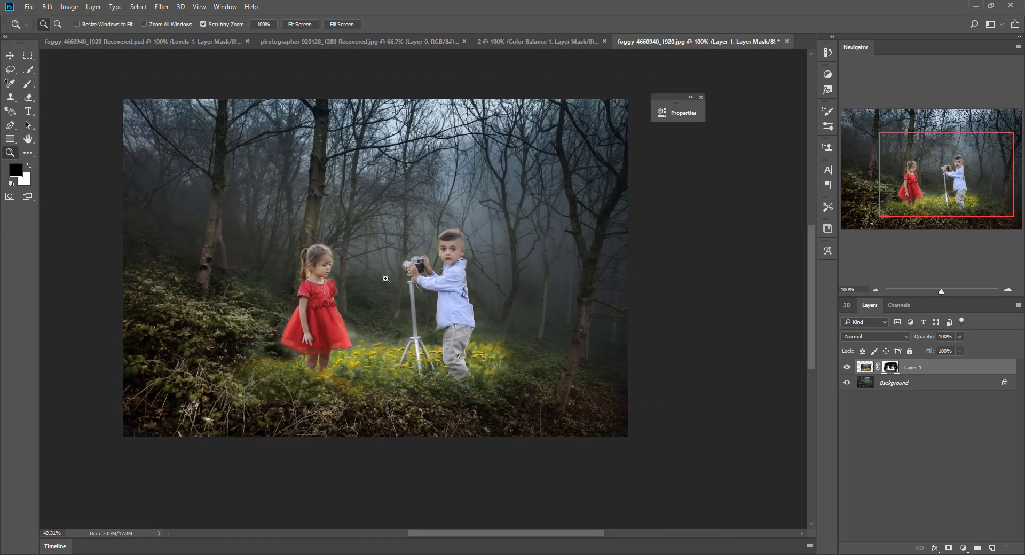
{"action": "scroll", "coordinate": [390, 280], "scroll_direction": "up", "scroll_amount": 2}
{"action": "scroll", "coordinate": [393, 282], "scroll_direction": "up", "scroll_amount": 3}
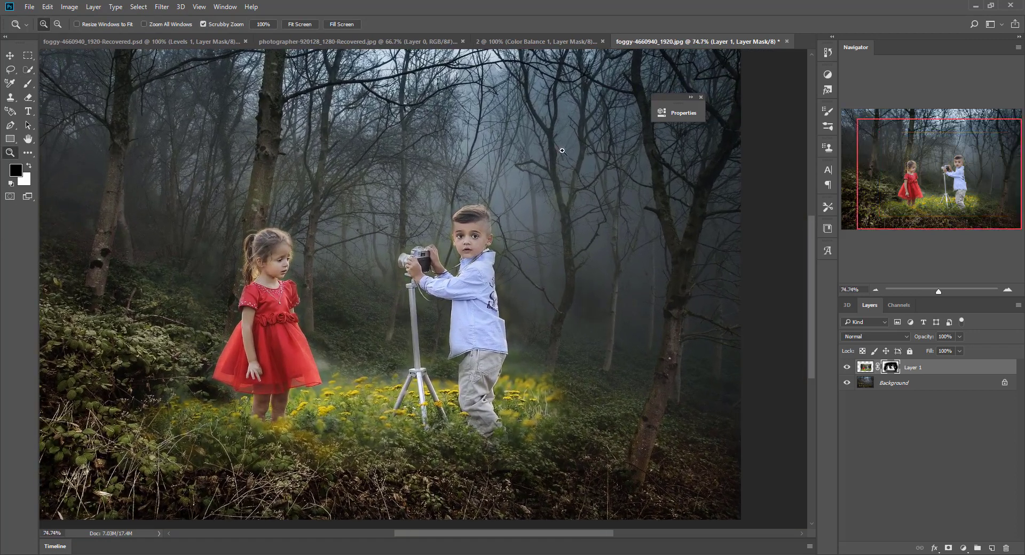
{"action": "left_click_drag", "start_coordinate": [785, 68], "coordinate": [796, 69]}
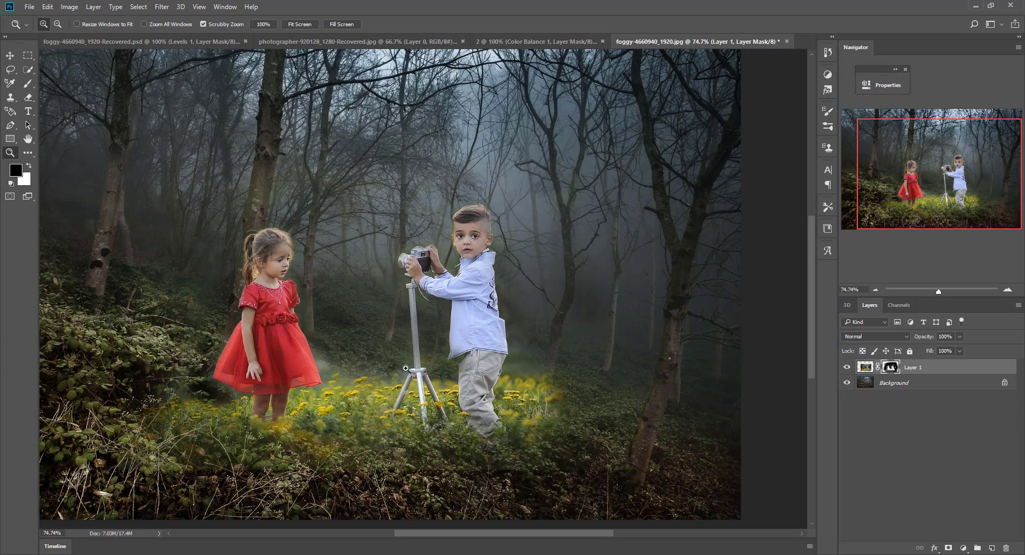
{"action": "left_click_drag", "start_coordinate": [419, 345], "coordinate": [475, 349]}
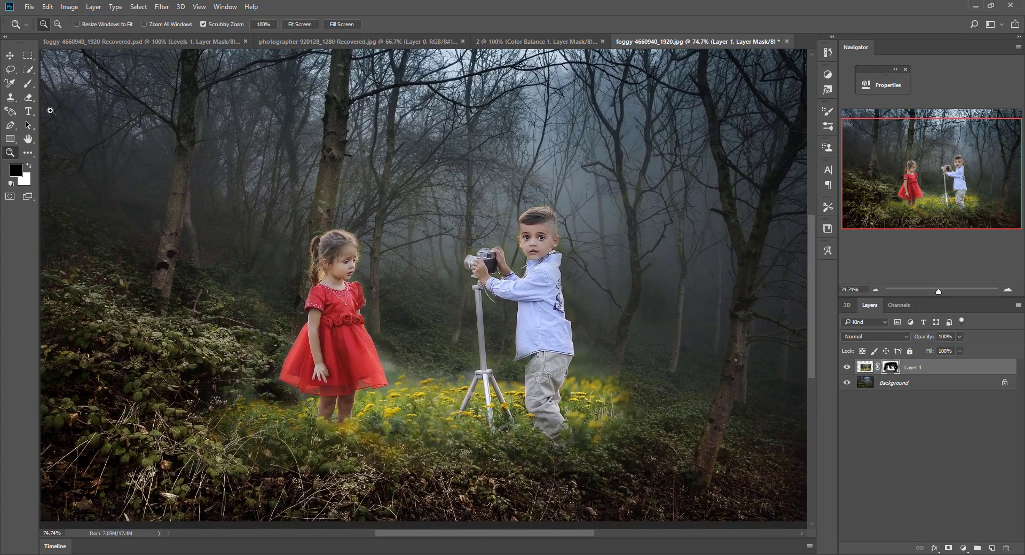
Add a Gradient Map adjustment layer, trying the brown-orange and red-to-green presets.
{"action": "key", "text": "v"}
{"action": "left_click", "coordinate": [964, 548]}
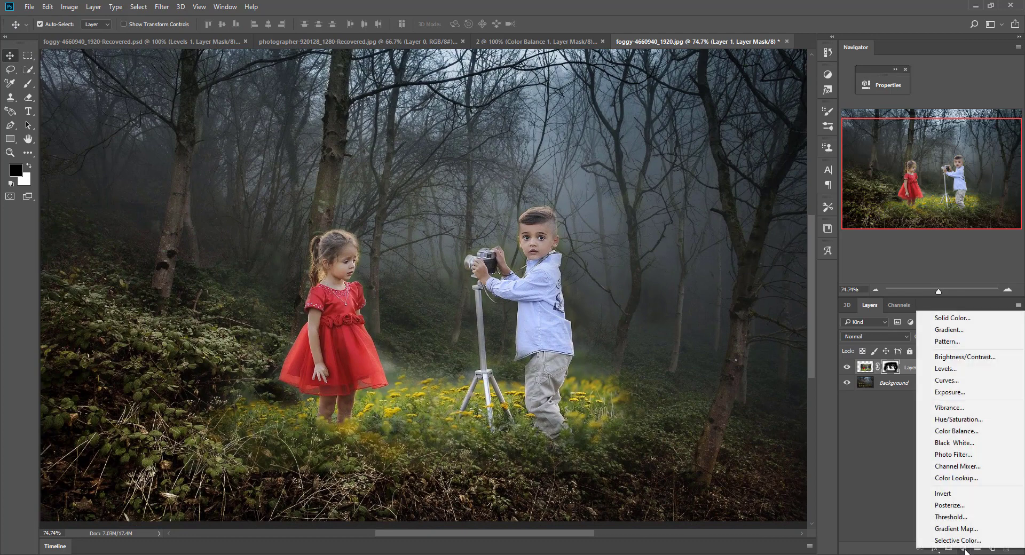
{"action": "left_click", "coordinate": [990, 529]}
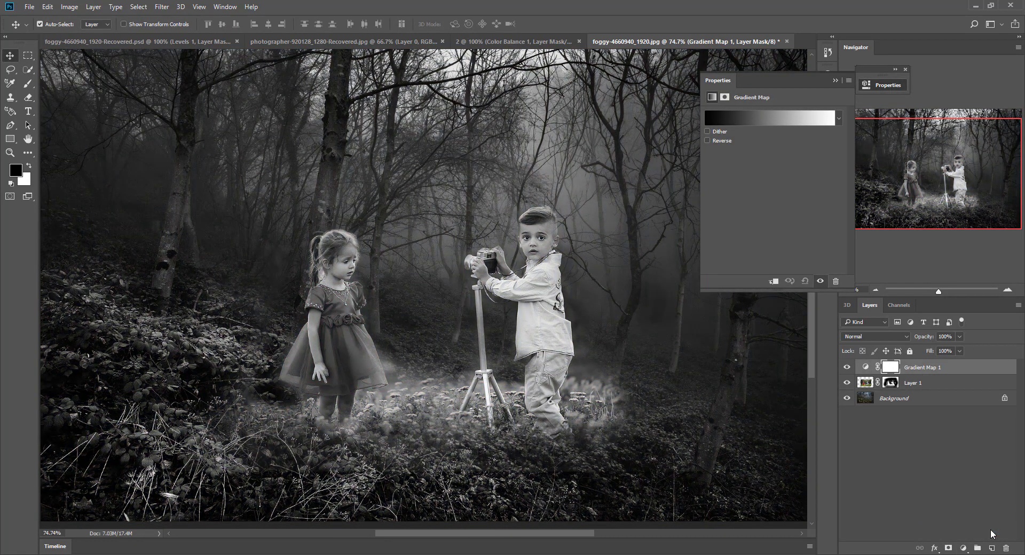
{"action": "left_click", "coordinate": [839, 119]}
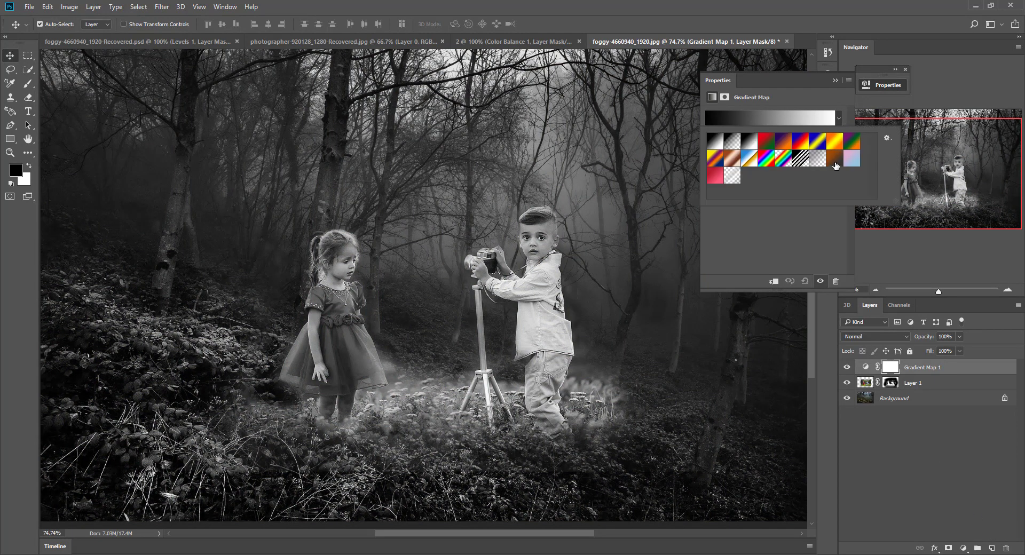
{"action": "left_click", "coordinate": [835, 159]}
{"action": "left_click", "coordinate": [766, 141]}
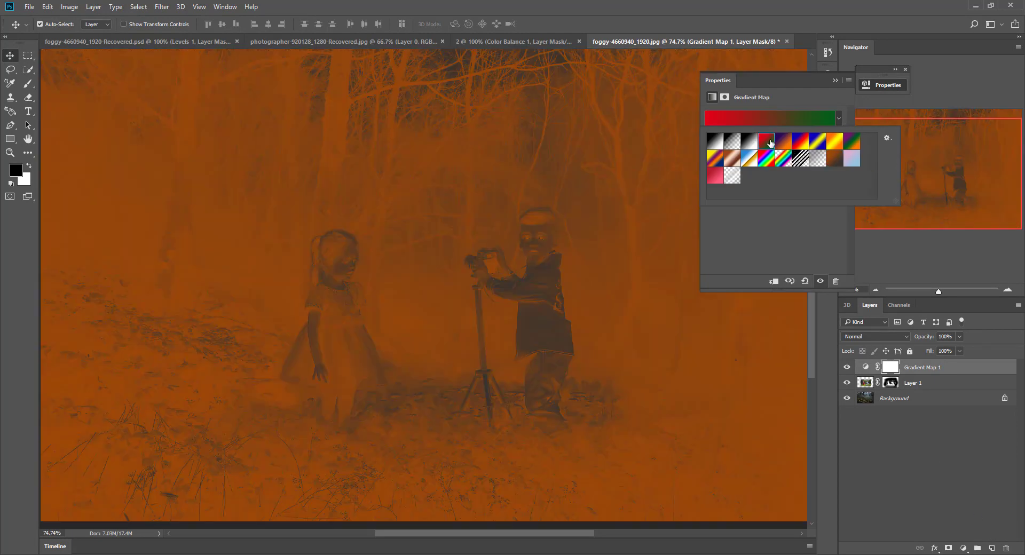
{"action": "left_click", "coordinate": [782, 79]}
{"action": "left_click_drag", "start_coordinate": [783, 79], "coordinate": [780, 115]}
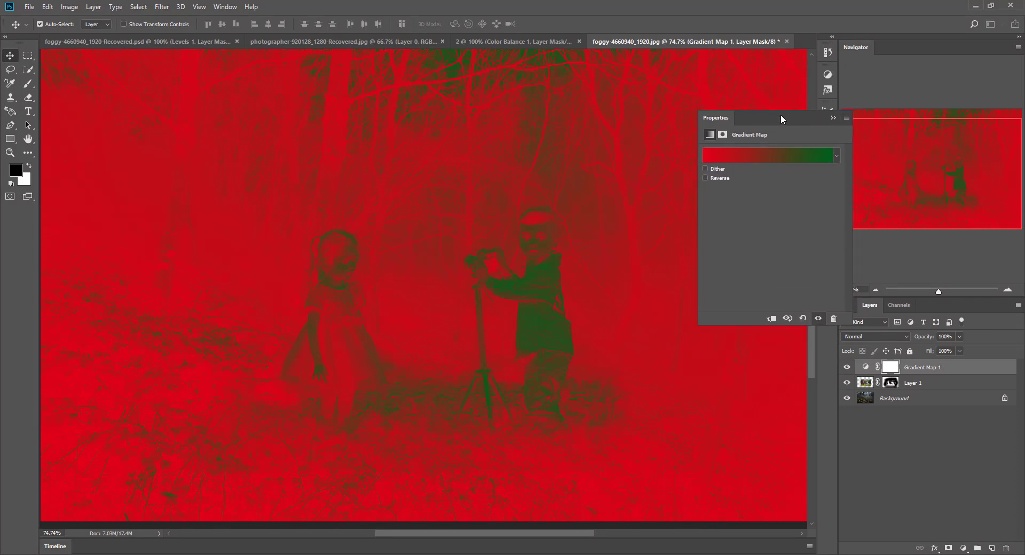
Edit the gradient to run from dark teal 1c373a to dark brown 2a1f00.
{"action": "left_click", "coordinate": [760, 156]}
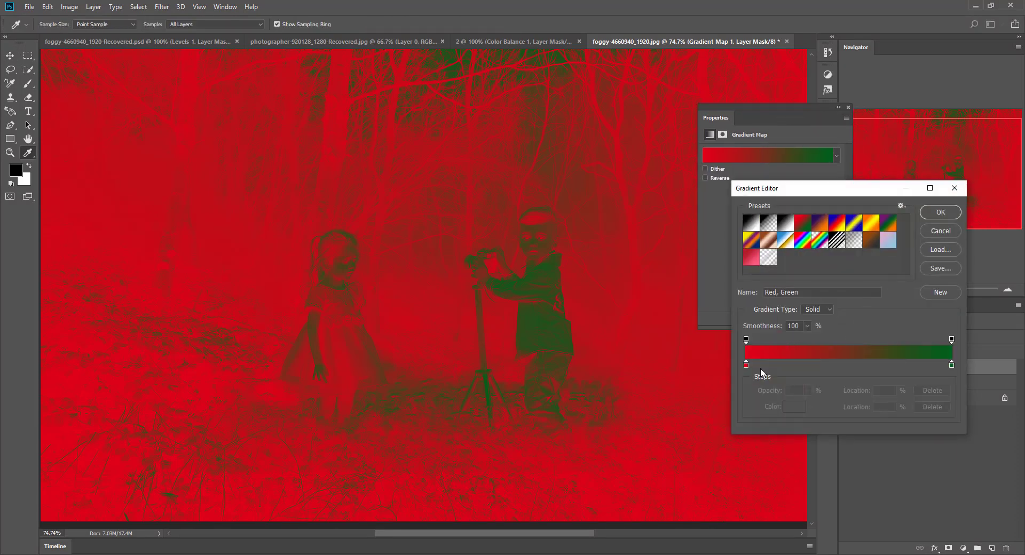
{"action": "left_click", "coordinate": [746, 365]}
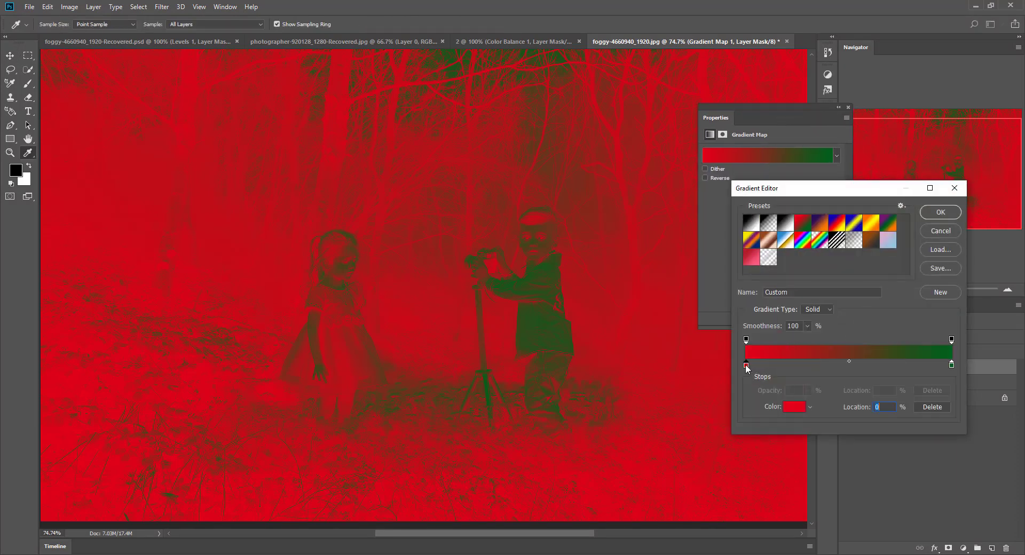
{"action": "left_click", "coordinate": [793, 408]}
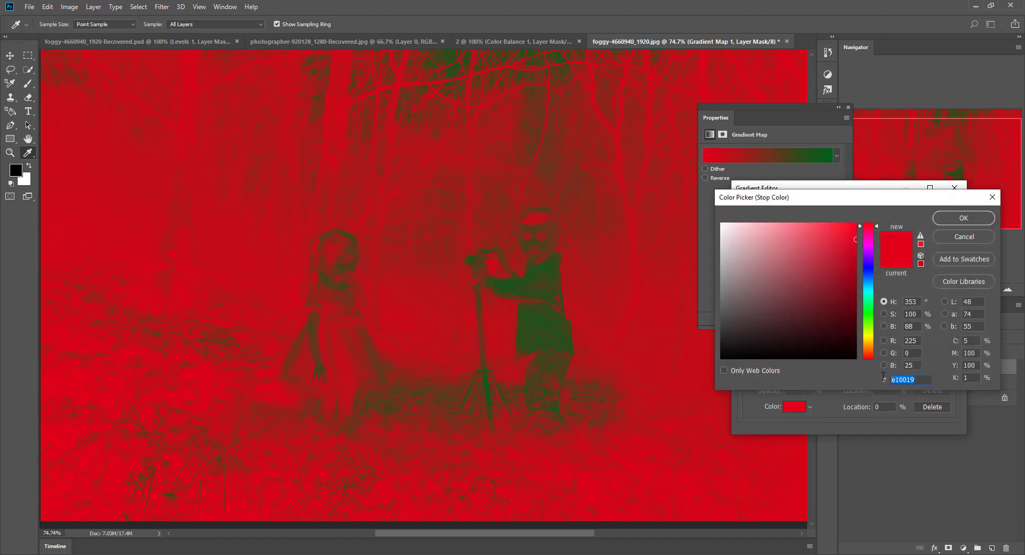
{"action": "type", "text": "1c"}
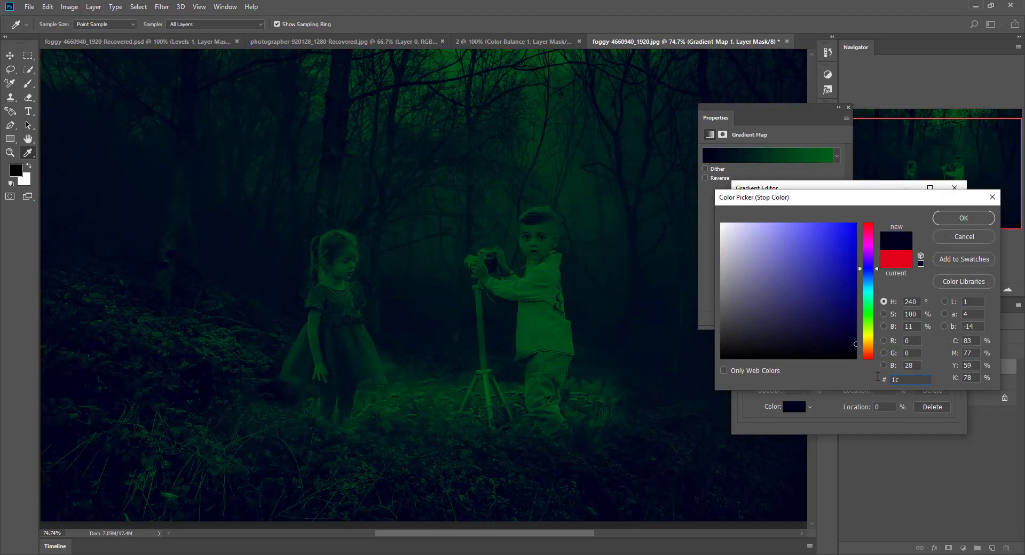
{"action": "type", "text": "373a"}
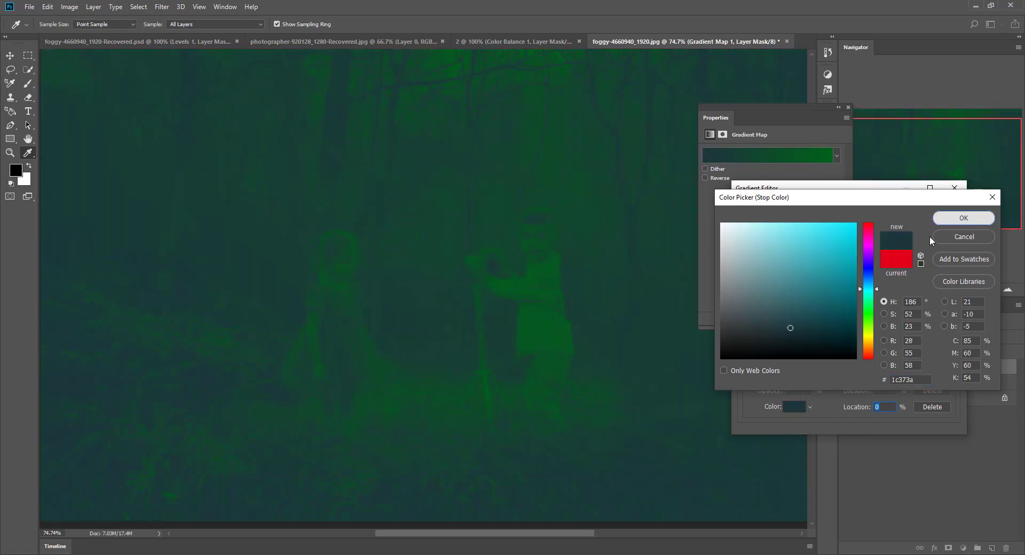
{"action": "key", "text": "Return"}
{"action": "left_click", "coordinate": [951, 365]}
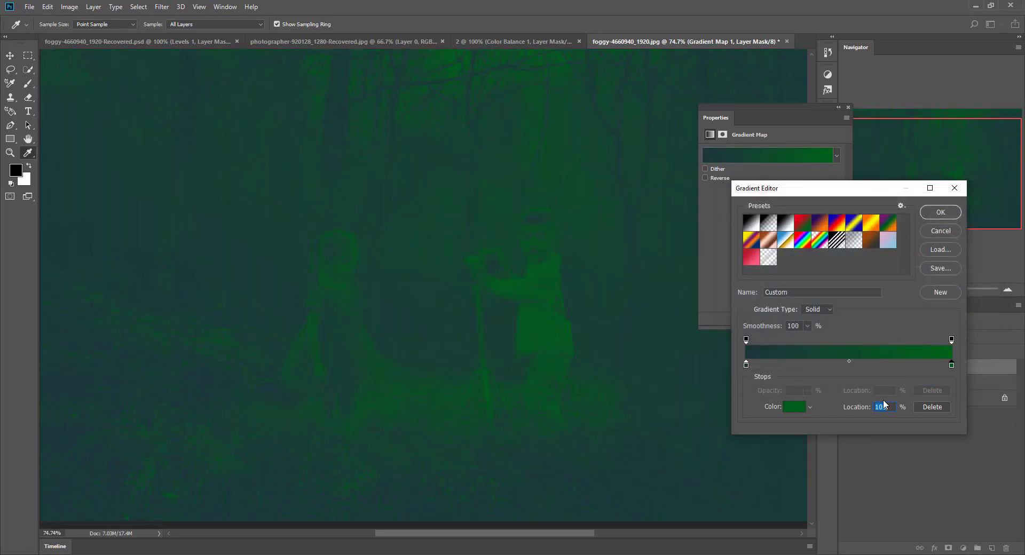
{"action": "left_click", "coordinate": [794, 407]}
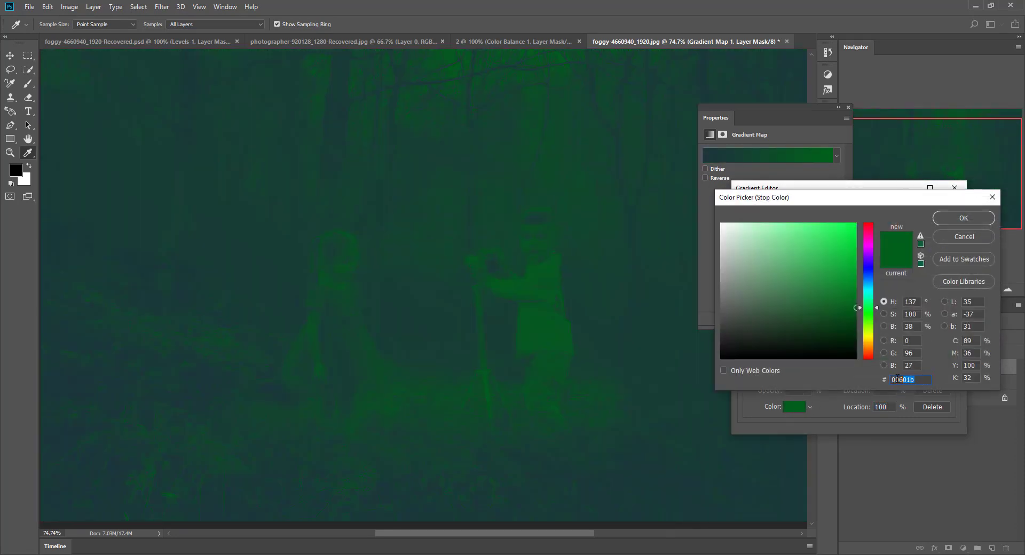
{"action": "type", "text": "2"}
{"action": "type", "text": "a1f"}
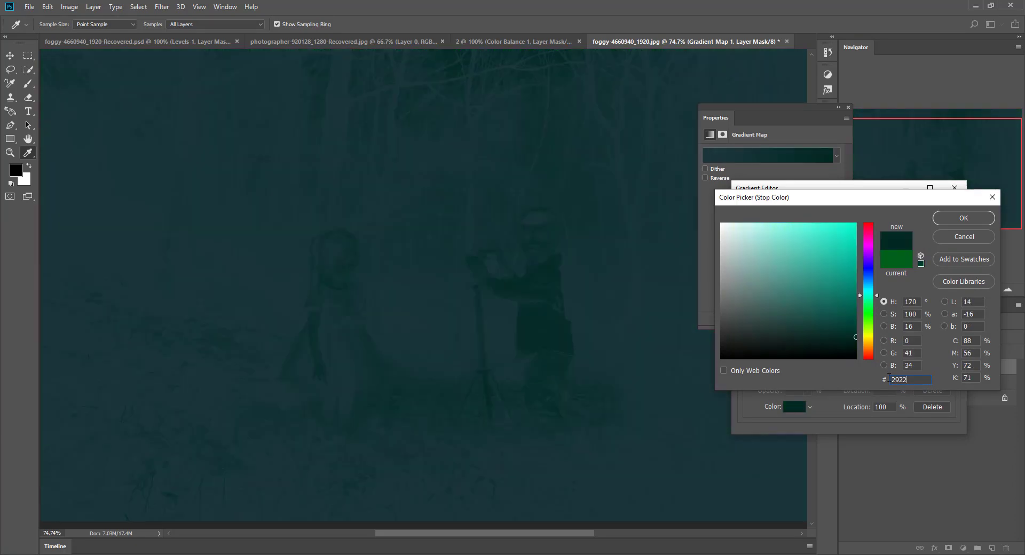
{"action": "type", "text": "00"}
{"action": "left_click", "coordinate": [964, 218]}
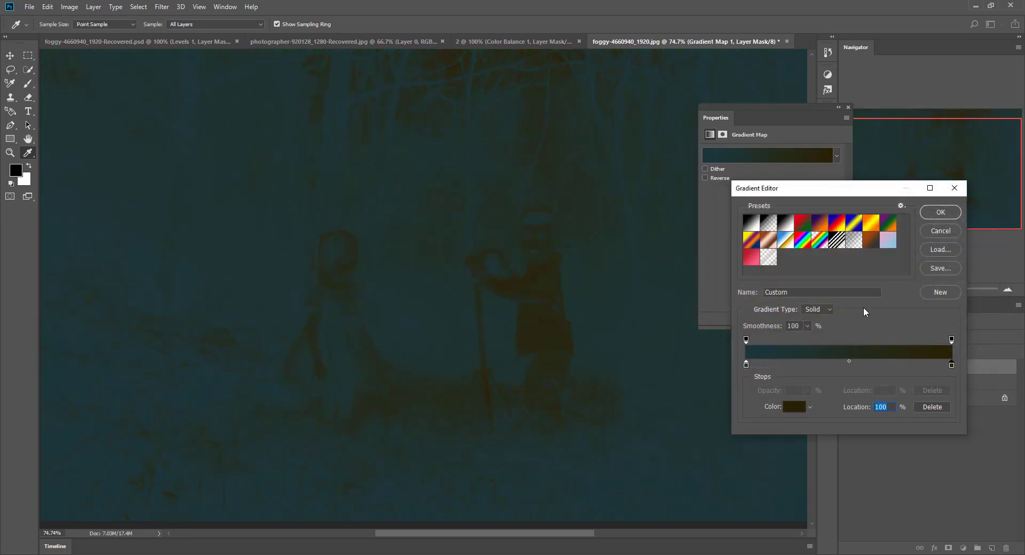
{"action": "left_click", "coordinate": [935, 213]}
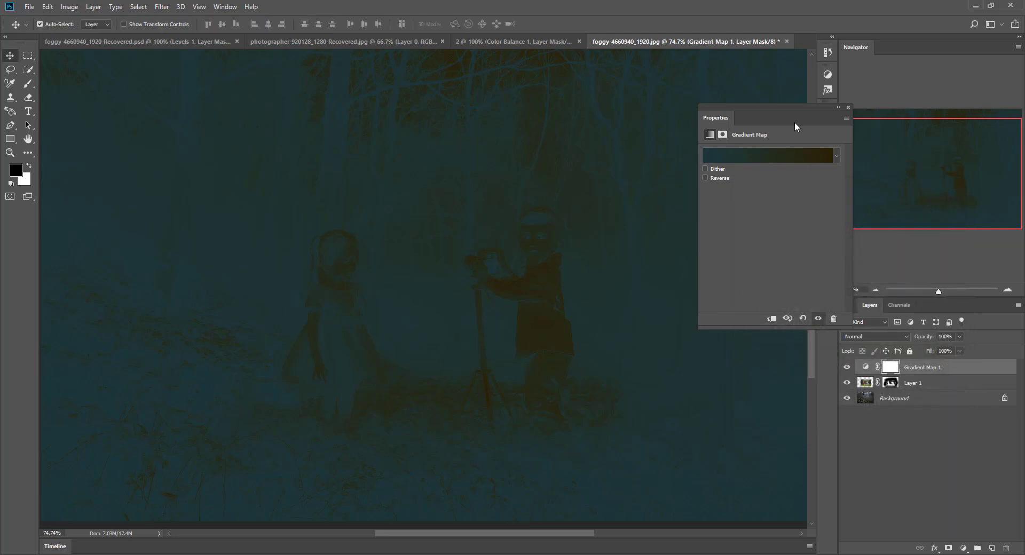
Set Gradient Map 1 to Overlay at 28% opacity and clip it to Layer 1.
{"action": "double_click", "coordinate": [728, 118]}
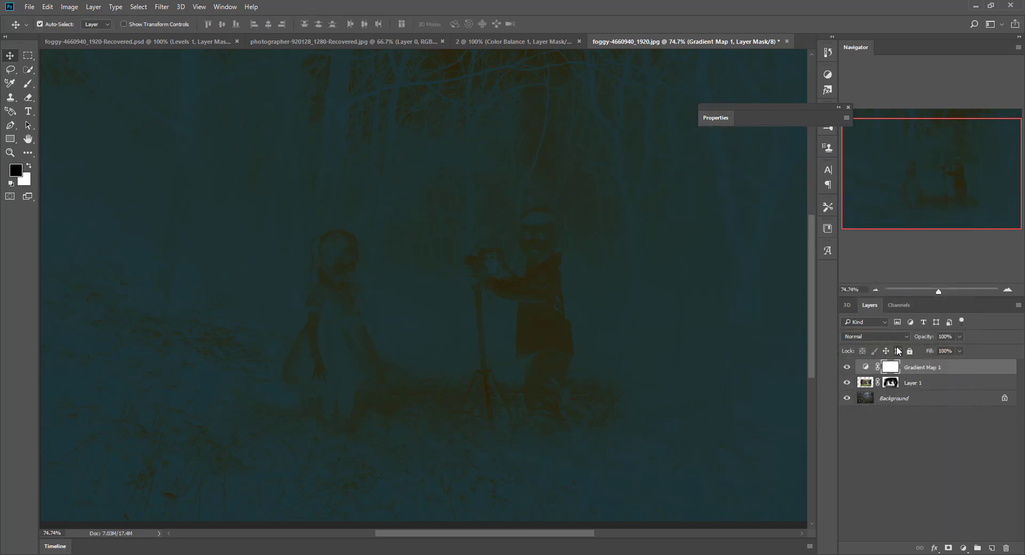
{"action": "left_click", "coordinate": [886, 336]}
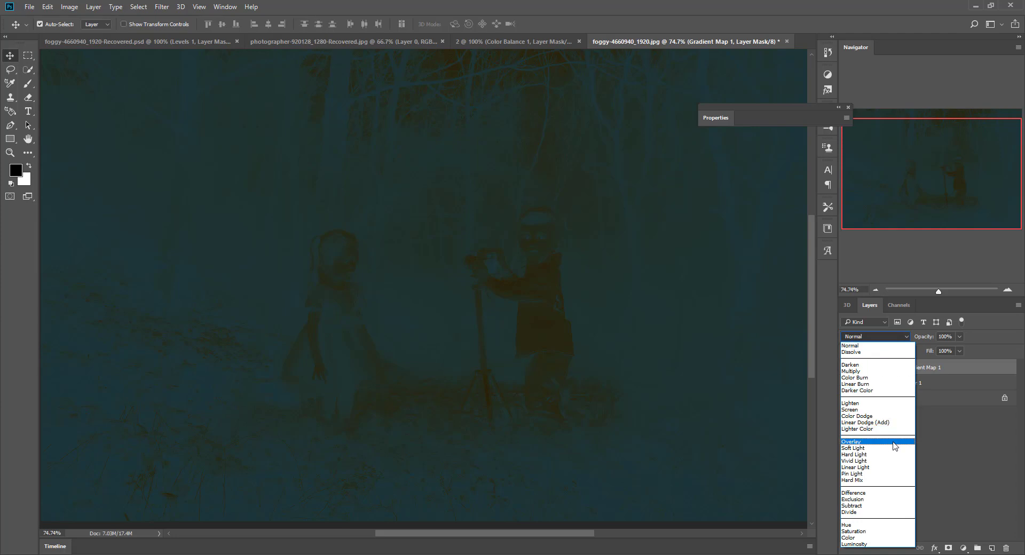
{"action": "left_click", "coordinate": [895, 442]}
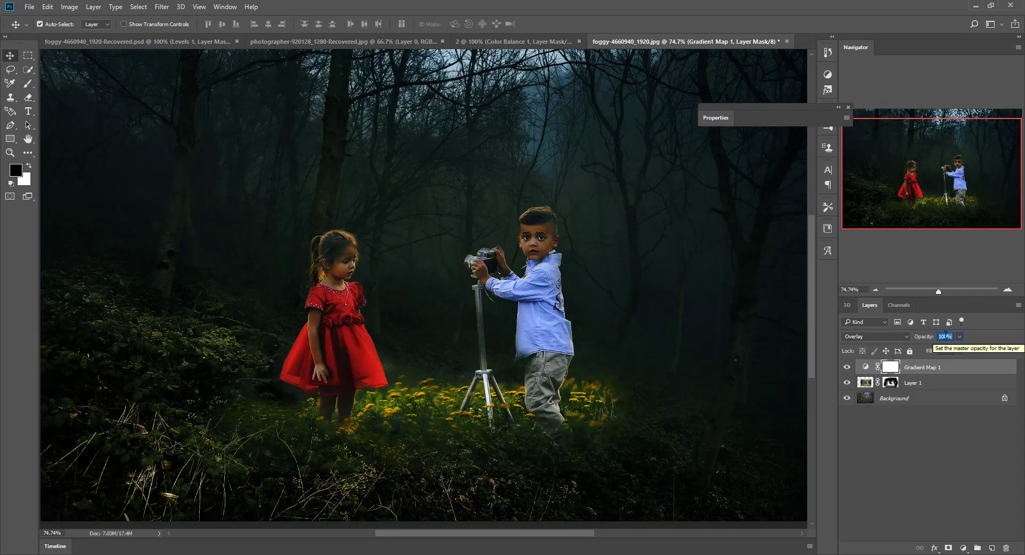
{"action": "type", "text": "2"}
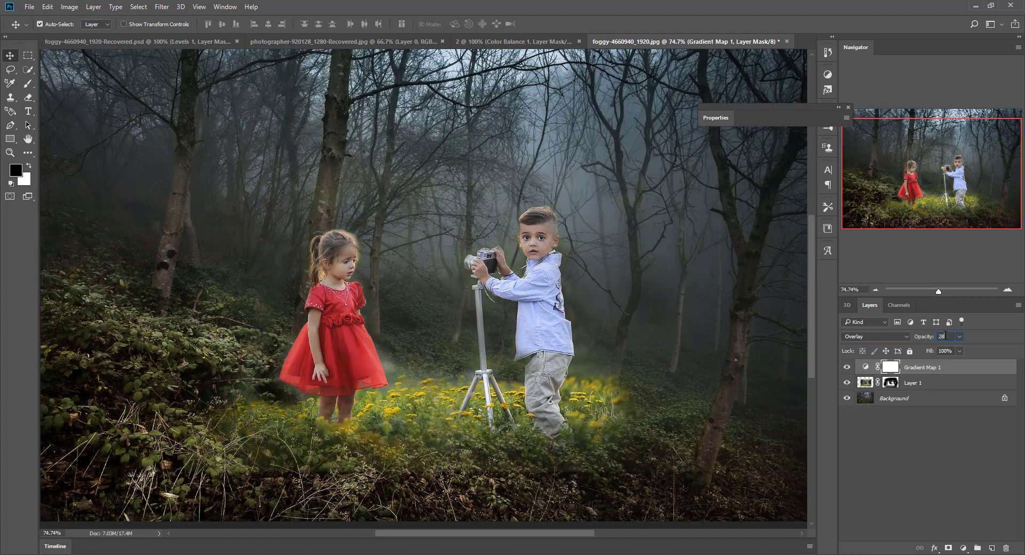
{"action": "type", "text": "8"}
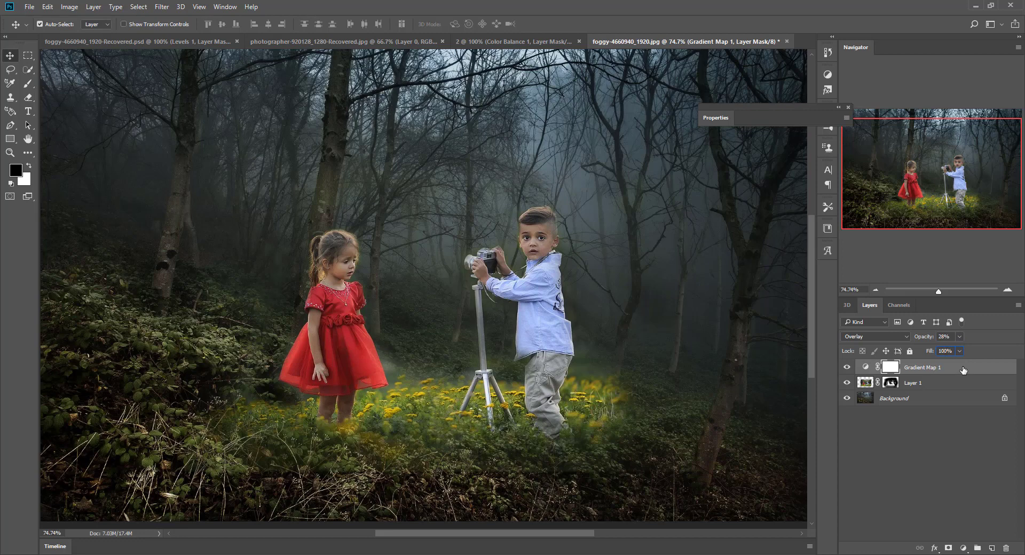
{"action": "key", "text": "ctrl+2"}
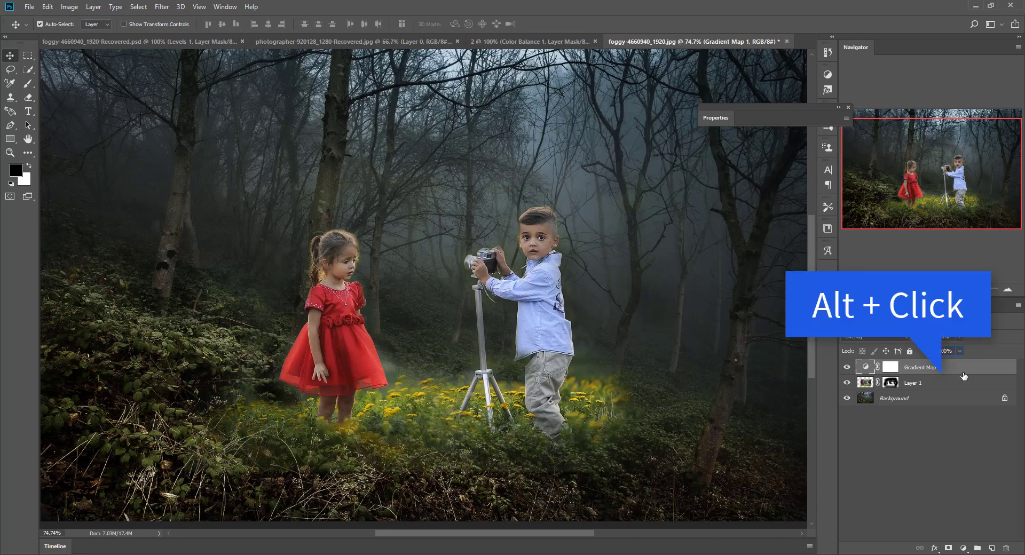
{"action": "left_click", "coordinate": [965, 371], "text": "alt"}
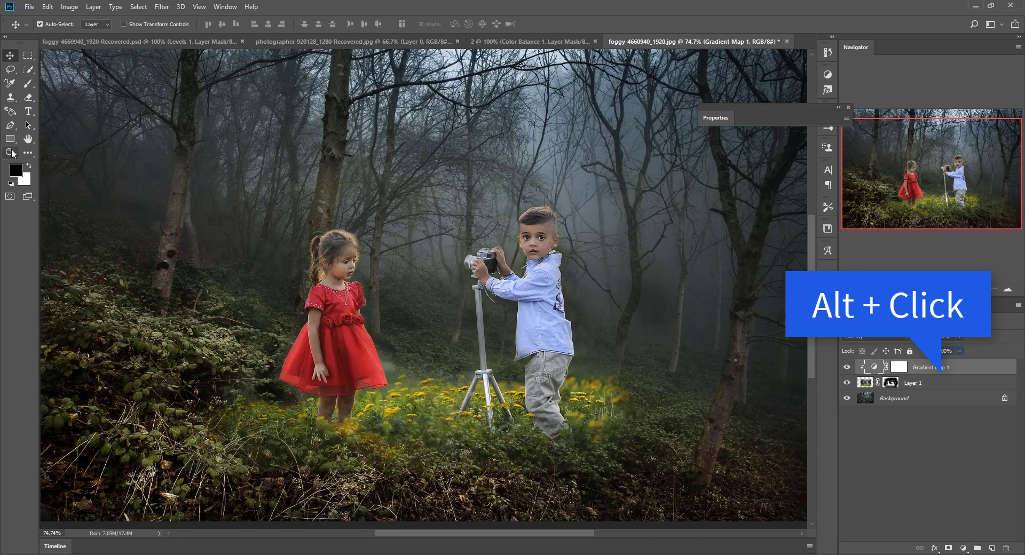
Fit the whole composite in the window and return to the Move tool.
{"action": "left_click", "coordinate": [10, 152]}
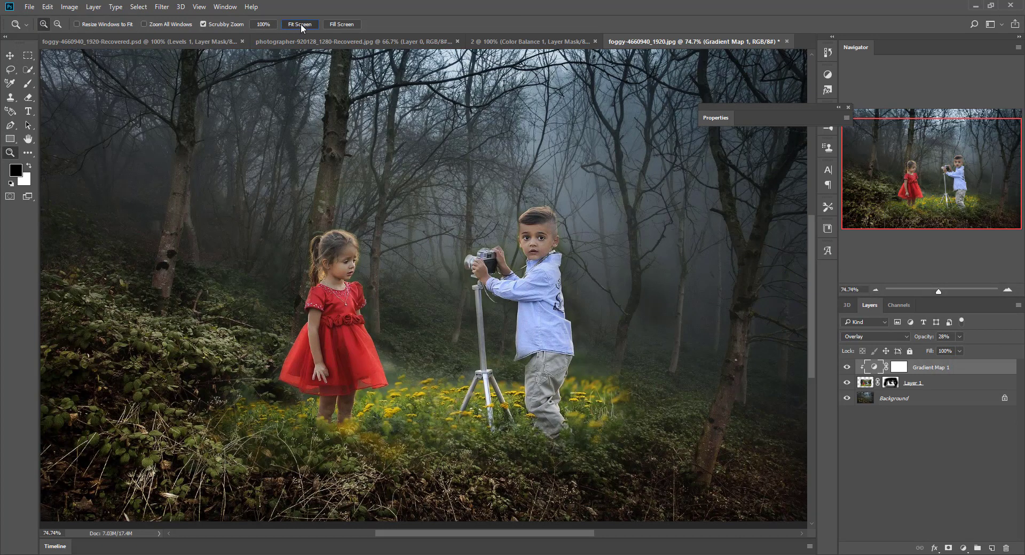
{"action": "left_click", "coordinate": [300, 24]}
{"action": "key", "text": "v"}
{"action": "left_click", "coordinate": [963, 549]}
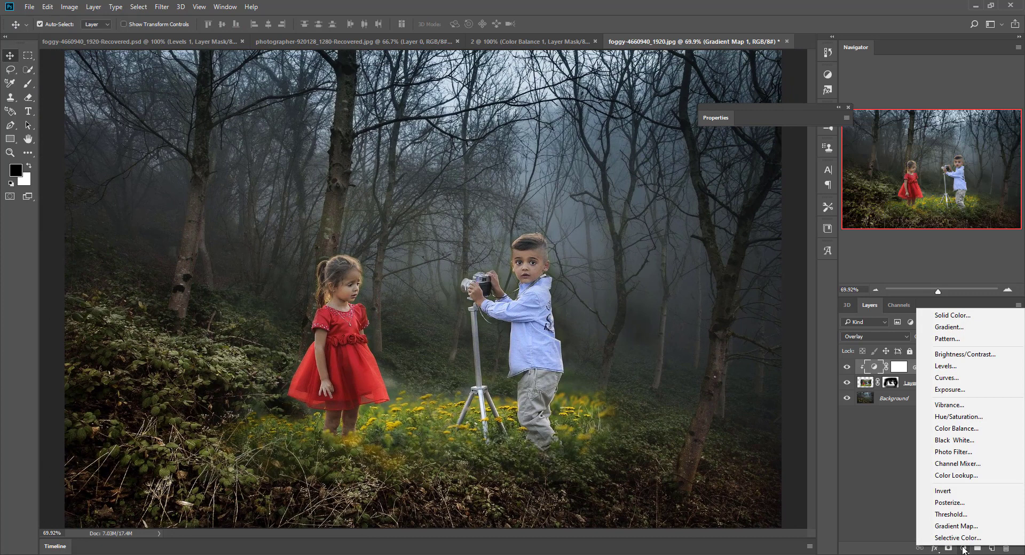
Add a Hue/Saturation adjustment layer with Saturation set to -43.
{"action": "left_click", "coordinate": [978, 417]}
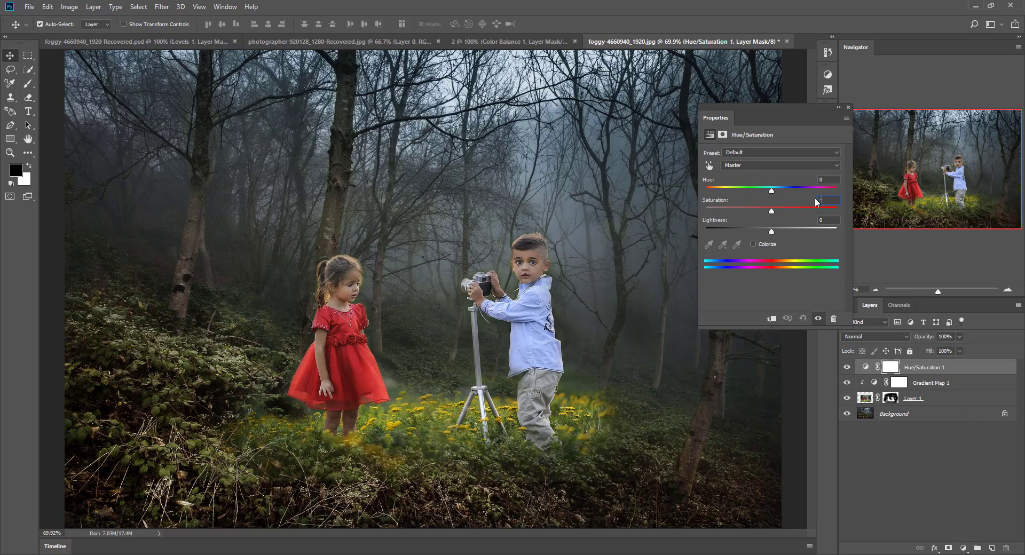
{"action": "type", "text": "-43"}
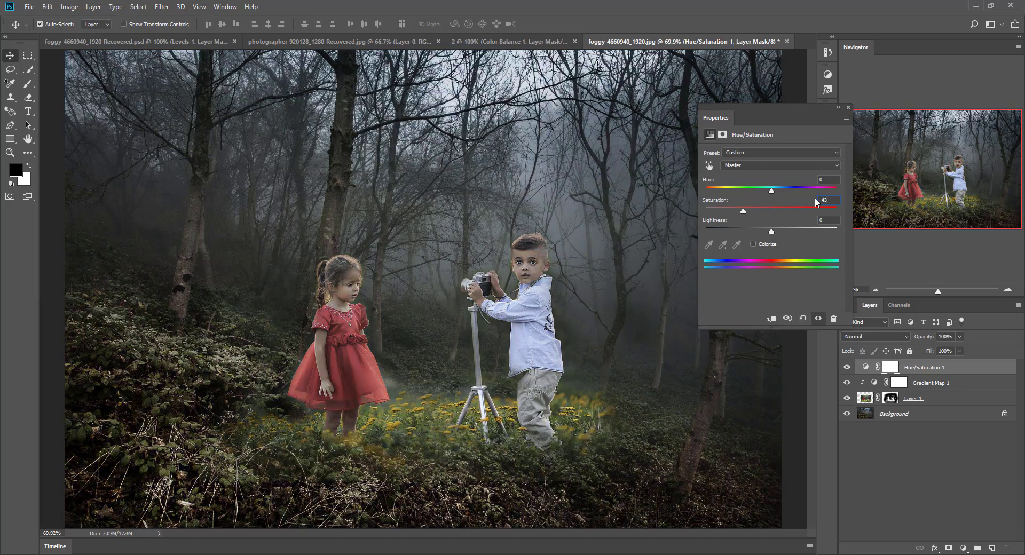
{"action": "left_click", "coordinate": [838, 109]}
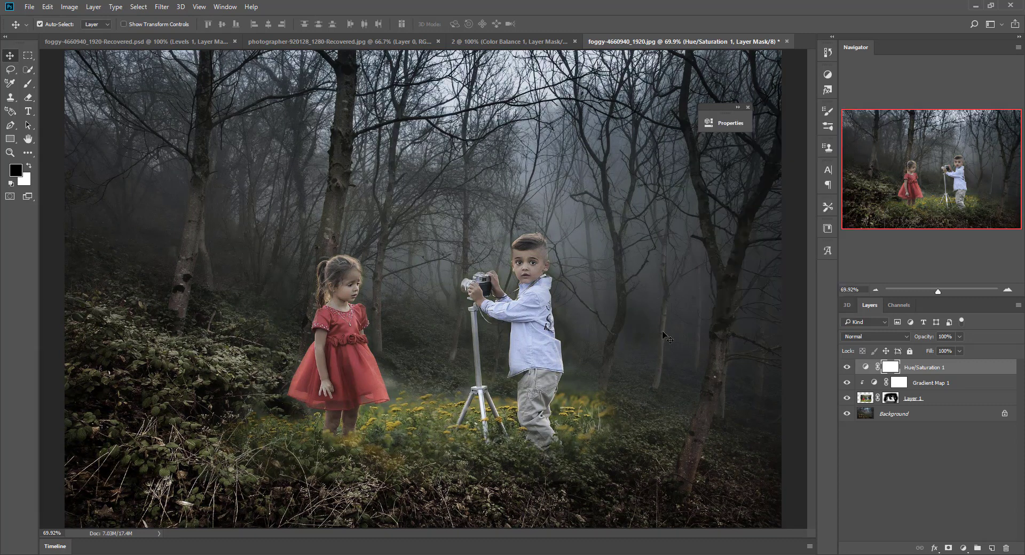
{"action": "left_click", "coordinate": [963, 549]}
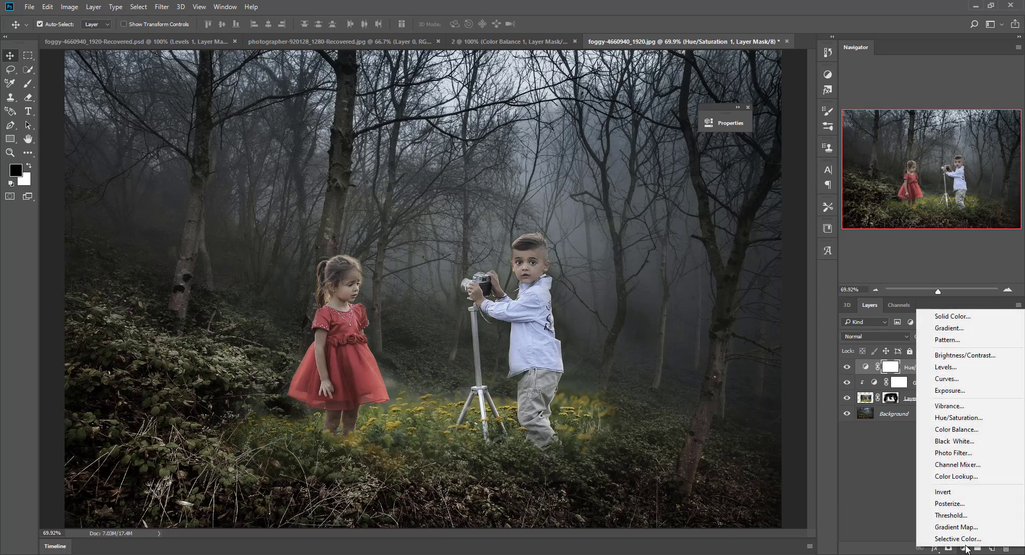
Add a Levels adjustment and clip both Levels and Hue/Saturation onto the children's layer.
{"action": "left_click", "coordinate": [950, 368]}
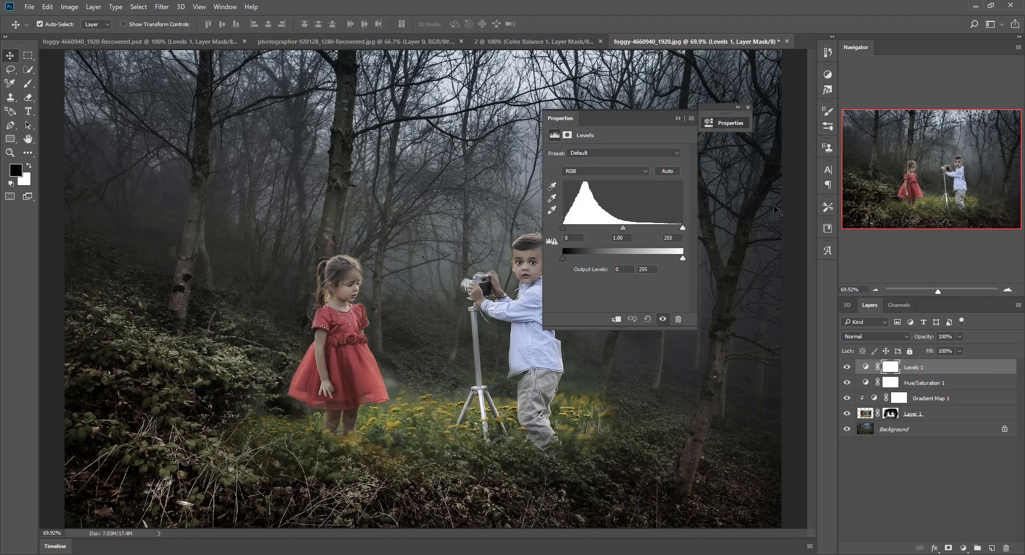
{"action": "left_click_drag", "start_coordinate": [624, 117], "coordinate": [715, 154]}
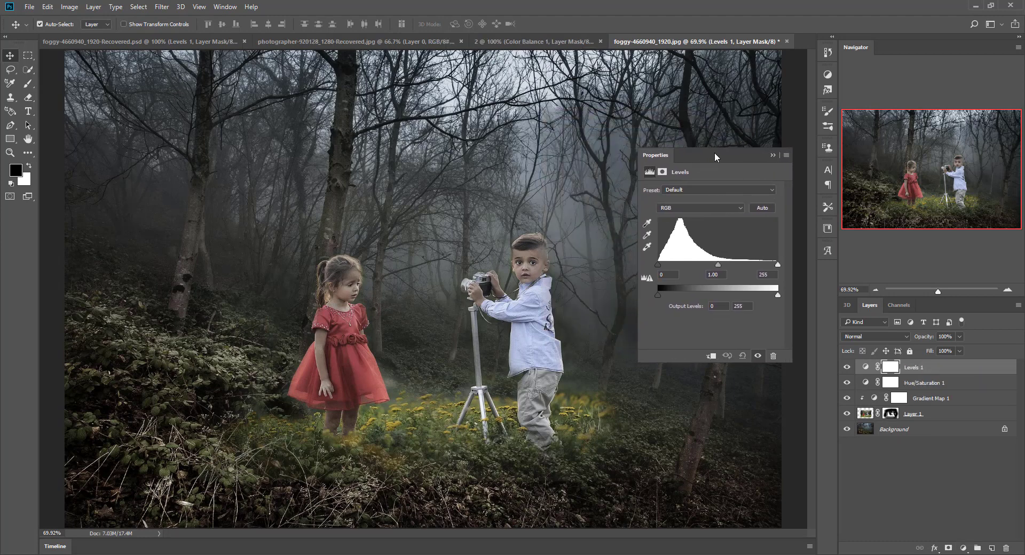
{"action": "left_click", "coordinate": [711, 356]}
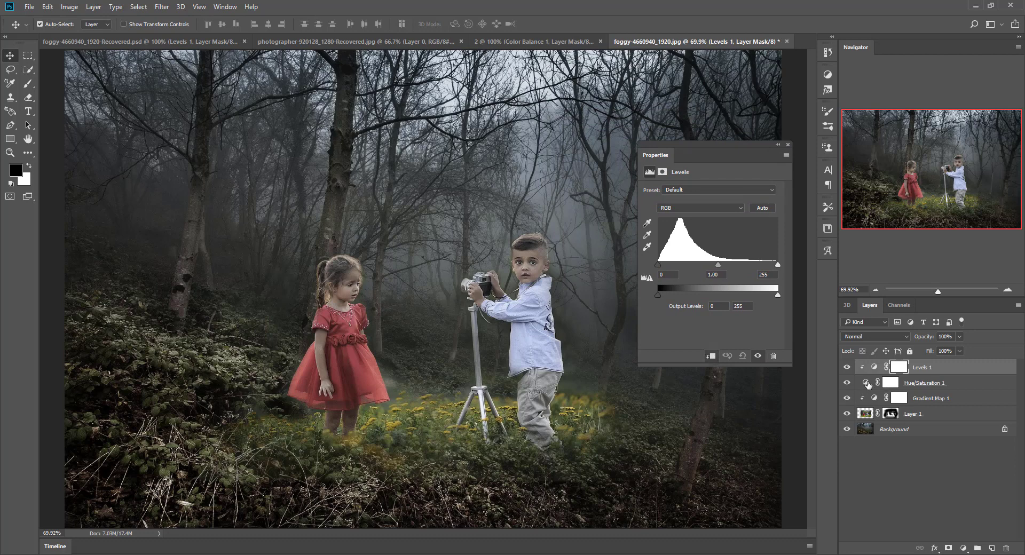
{"action": "left_click", "coordinate": [866, 383]}
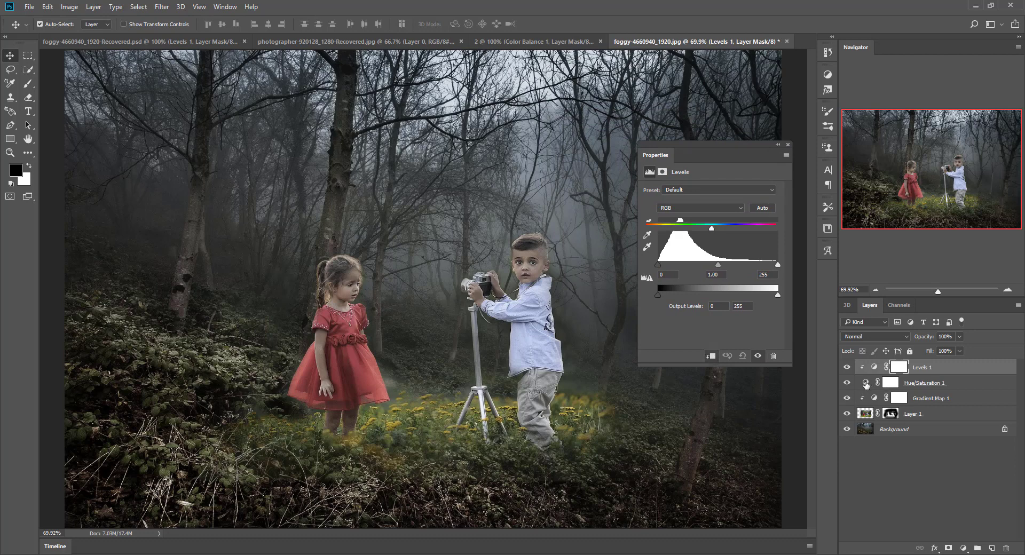
{"action": "left_click", "coordinate": [711, 356]}
Raise the Levels 1 midtones to 1.11, keeping input white at 245.
{"action": "left_click", "coordinate": [872, 368]}
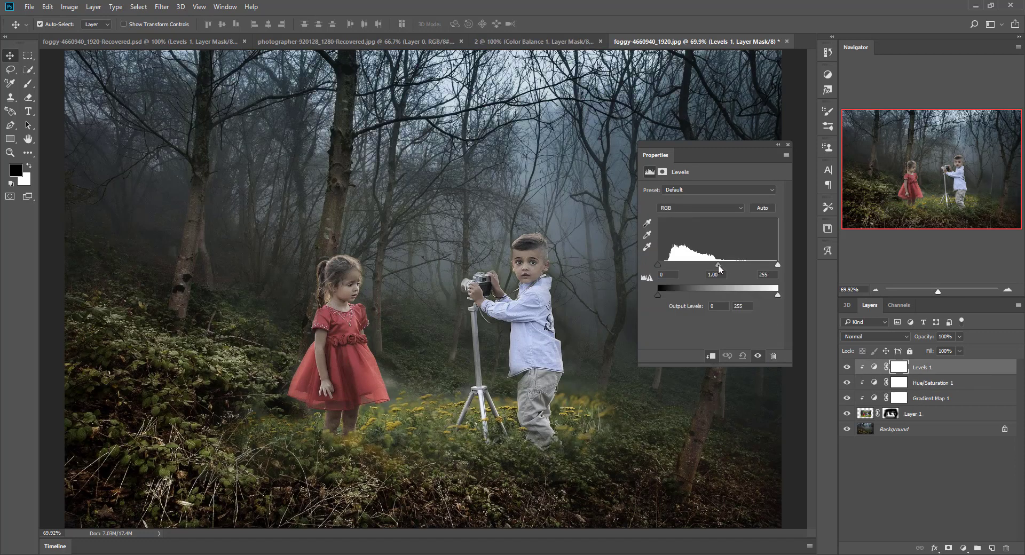
{"action": "left_click_drag", "start_coordinate": [718, 264], "coordinate": [714, 265]}
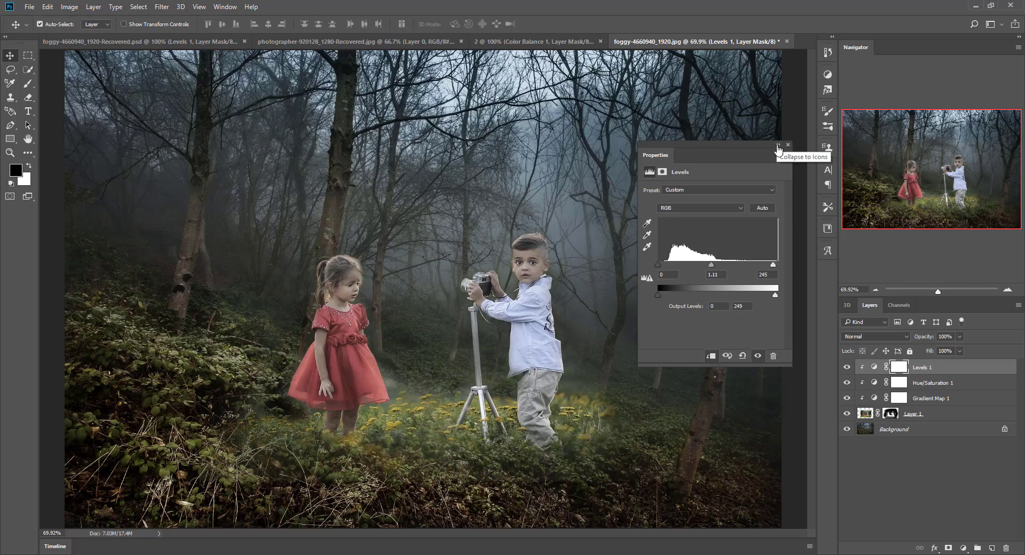
{"action": "left_click", "coordinate": [777, 145]}
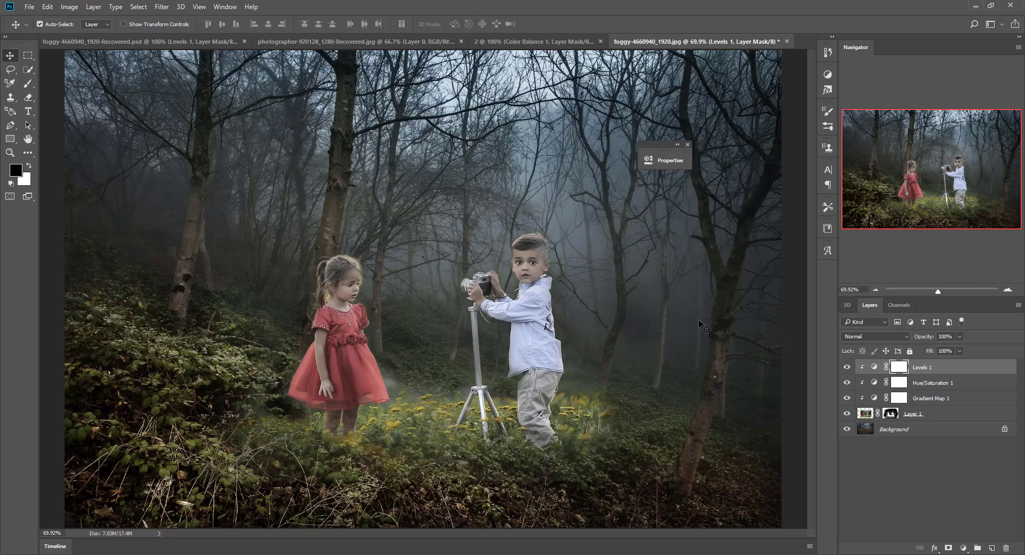
{"action": "left_click", "coordinate": [9, 152]}
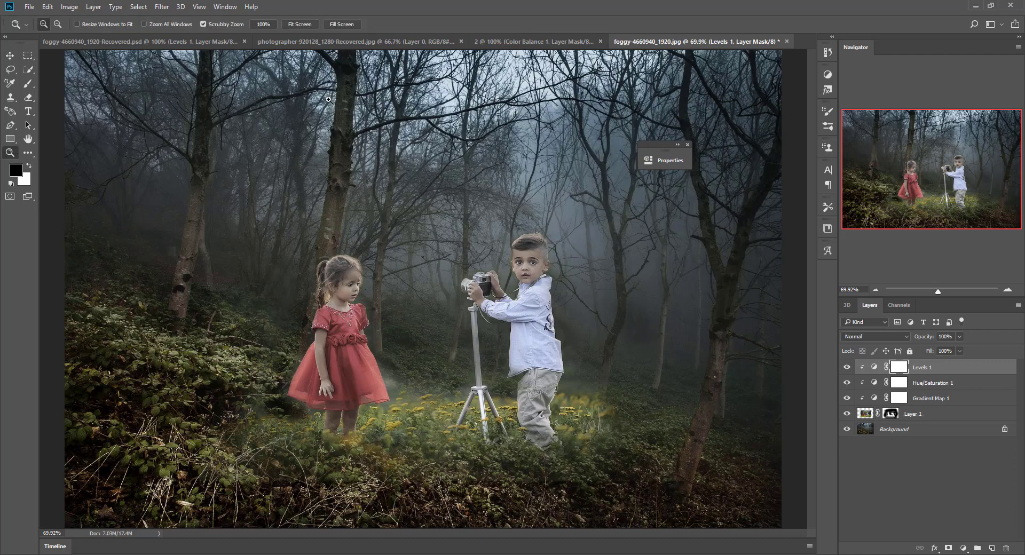
View the image at 100% and zoom back out to see the whole composite.
{"action": "left_click", "coordinate": [335, 25]}
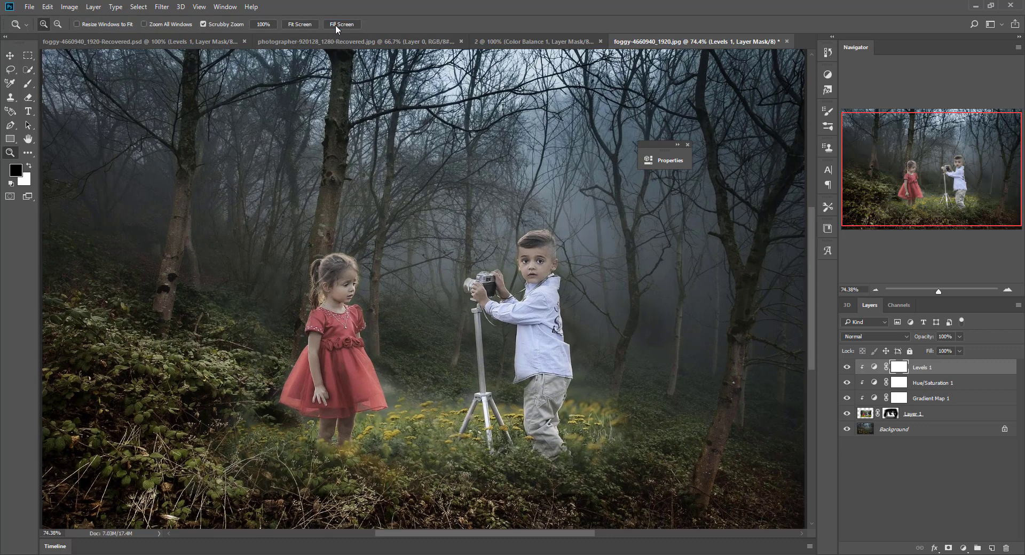
{"action": "left_click", "coordinate": [307, 25]}
{"action": "left_click", "coordinate": [266, 24]}
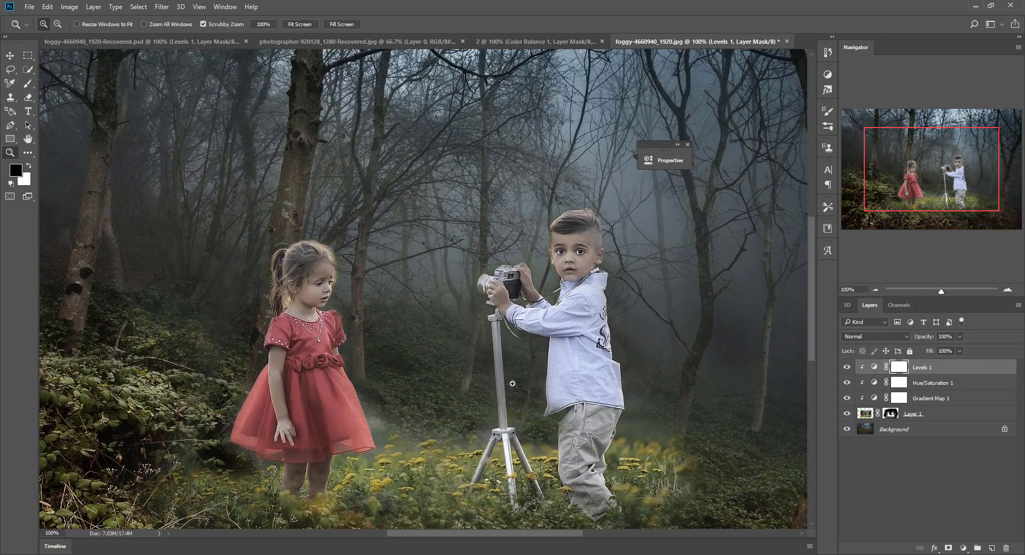
{"action": "left_click_drag", "start_coordinate": [679, 401], "coordinate": [564, 325]}
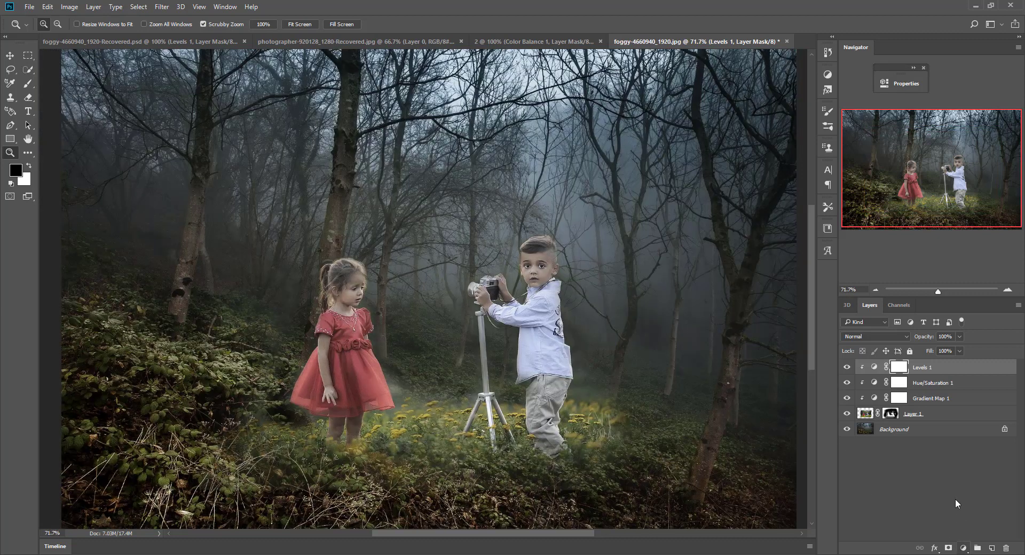
Group Levels 1 through Layer 1 into Group 1 and leave it collapsed.
{"action": "left_click", "coordinate": [955, 416], "text": "shift"}
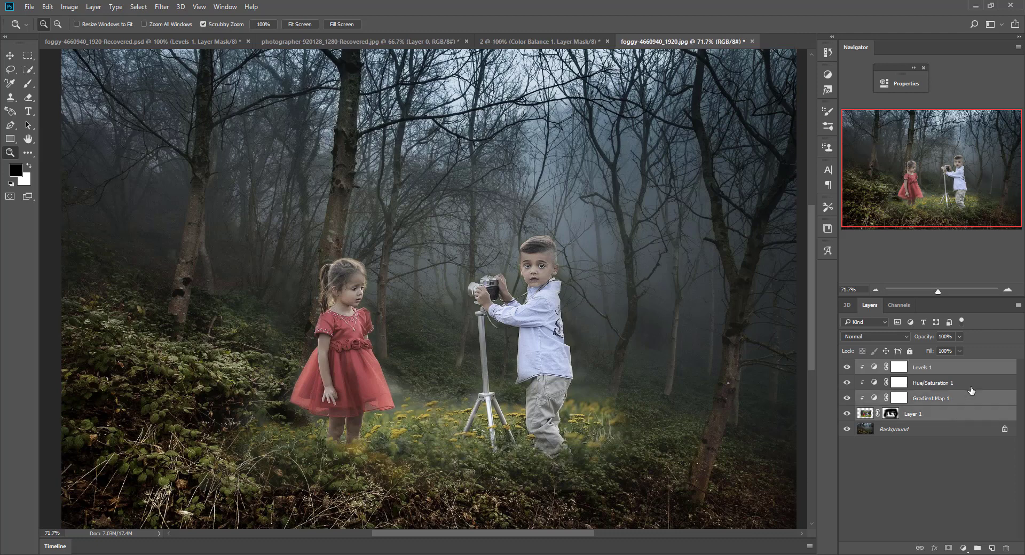
{"action": "left_click_drag", "start_coordinate": [963, 394], "coordinate": [978, 546]}
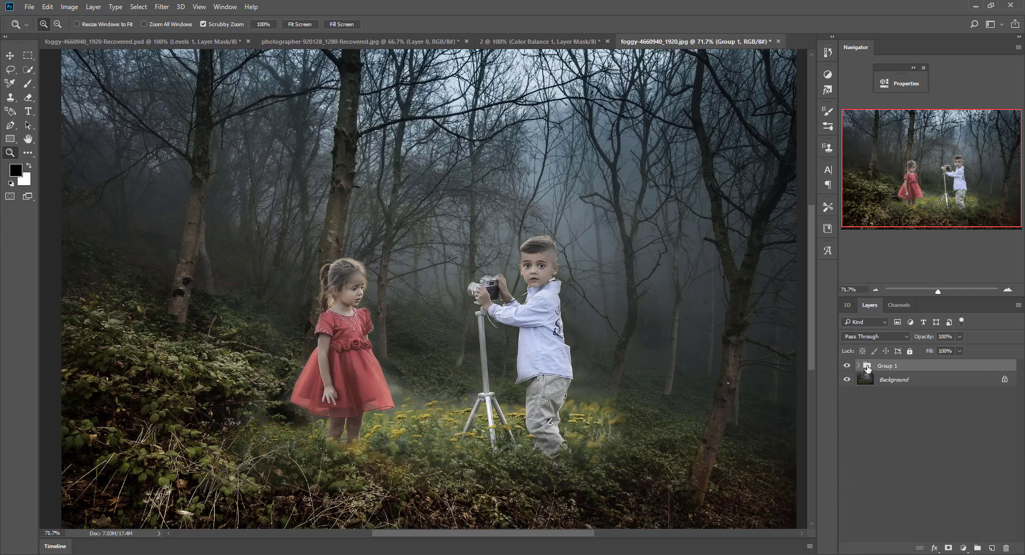
{"action": "left_click", "coordinate": [859, 366]}
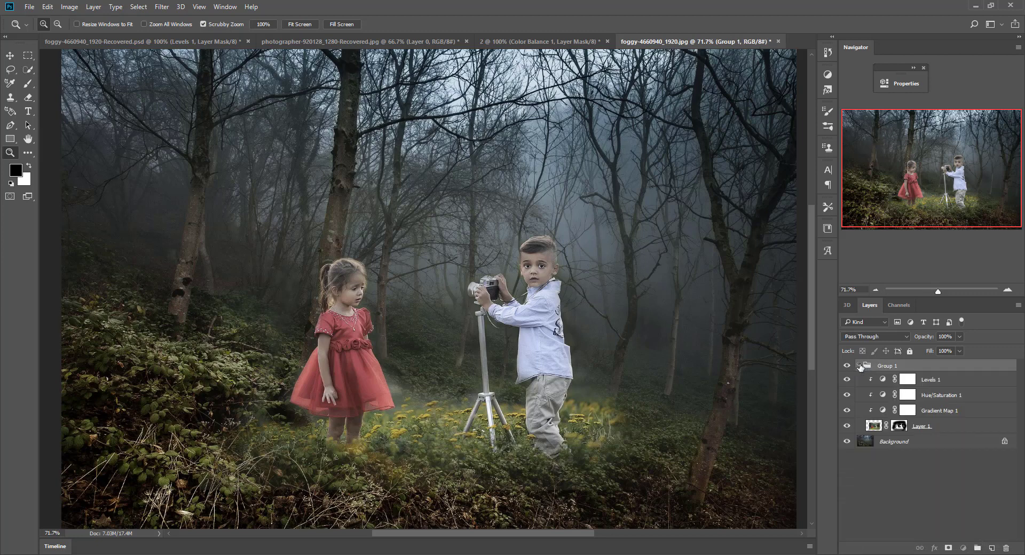
{"action": "left_click", "coordinate": [859, 366]}
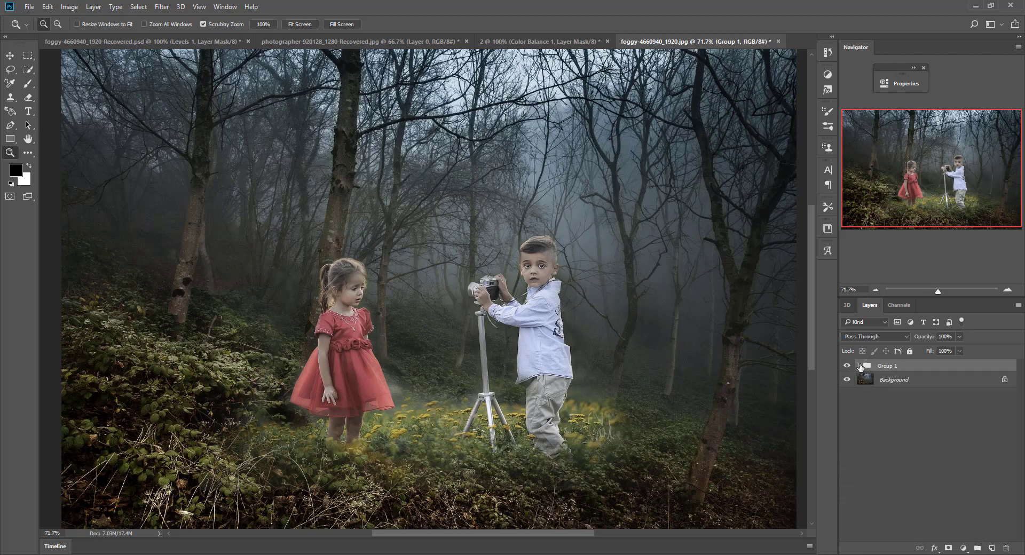
Add a Color Balance layer with midtones +8/-9/-2 and shadows magenta -11.
{"action": "left_click", "coordinate": [963, 548]}
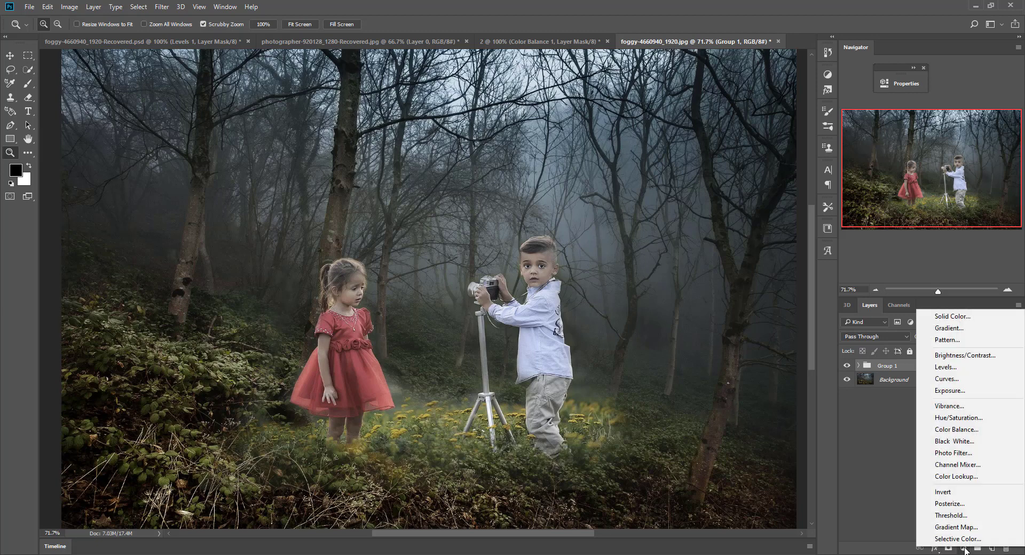
{"action": "left_click", "coordinate": [976, 431]}
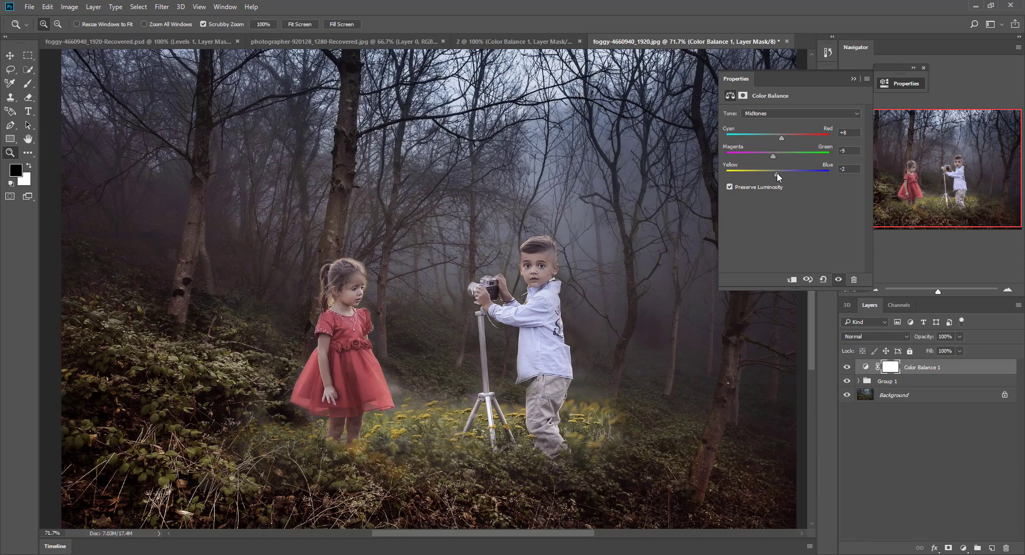
{"action": "left_click_drag", "start_coordinate": [539, 285], "coordinate": [534, 284]}
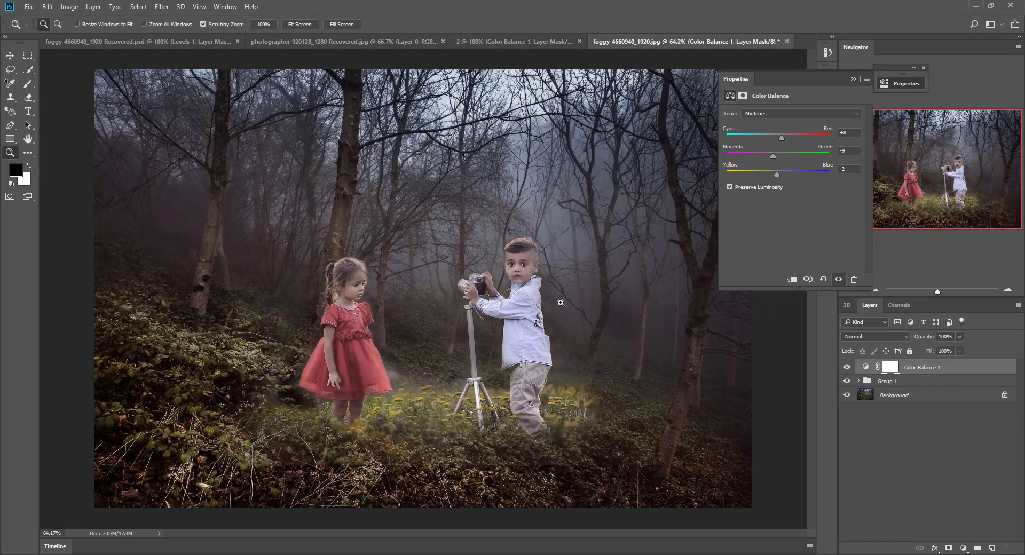
{"action": "left_click", "coordinate": [801, 113]}
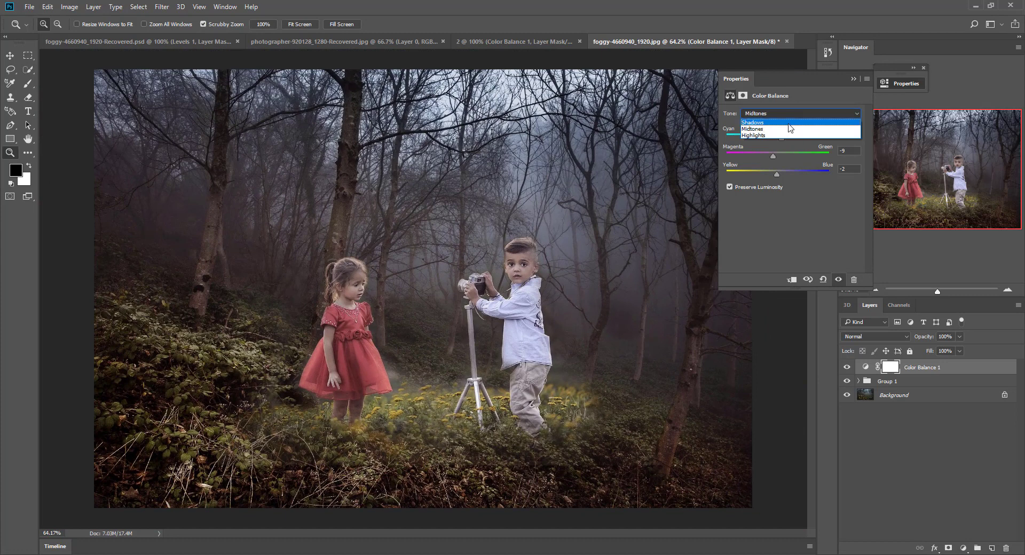
{"action": "left_click", "coordinate": [782, 114]}
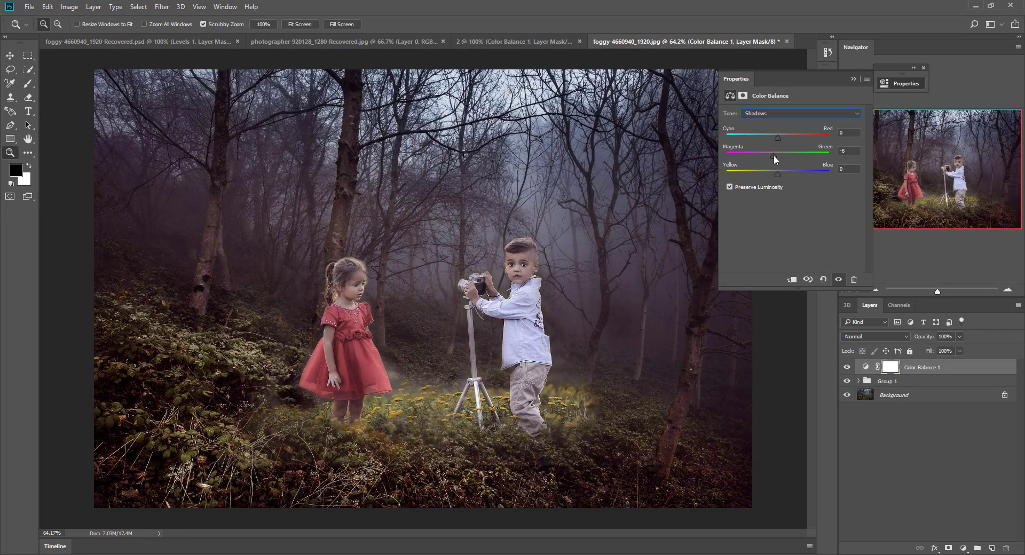
{"action": "left_click_drag", "start_coordinate": [501, 262], "coordinate": [504, 262]}
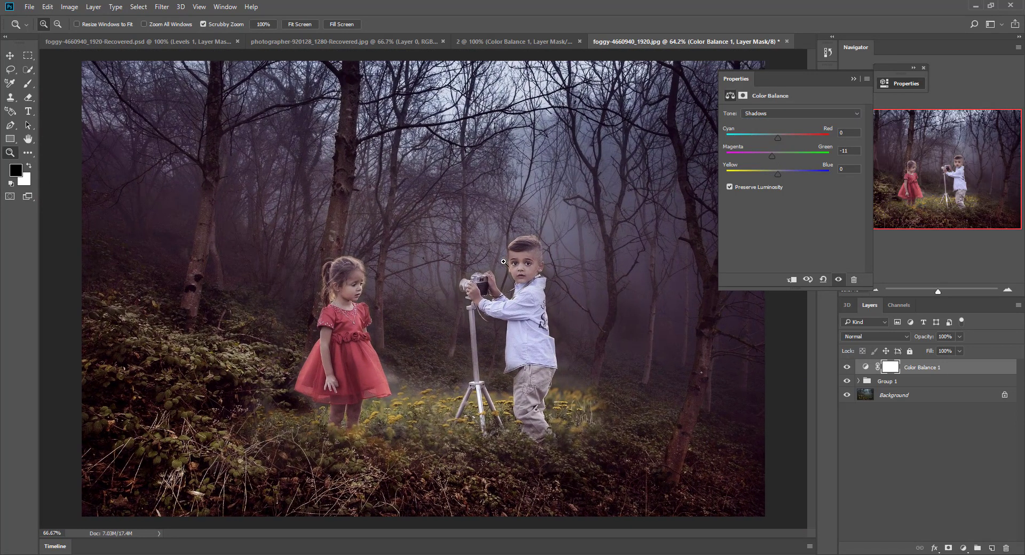
Set the Color Balance highlights to +10 red, +12 green and +12 blue.
{"action": "left_click", "coordinate": [761, 114]}
{"action": "left_click", "coordinate": [774, 135]}
{"action": "mouse_move", "coordinate": [783, 175]}
{"action": "left_mouse_down"}
{"action": "mouse_move", "coordinate": [774, 174]}
{"action": "mouse_move", "coordinate": [783, 175]}
{"action": "mouse_move", "coordinate": [784, 141]}
{"action": "left_mouse_up"}
{"action": "left_click", "coordinate": [480, 306]}
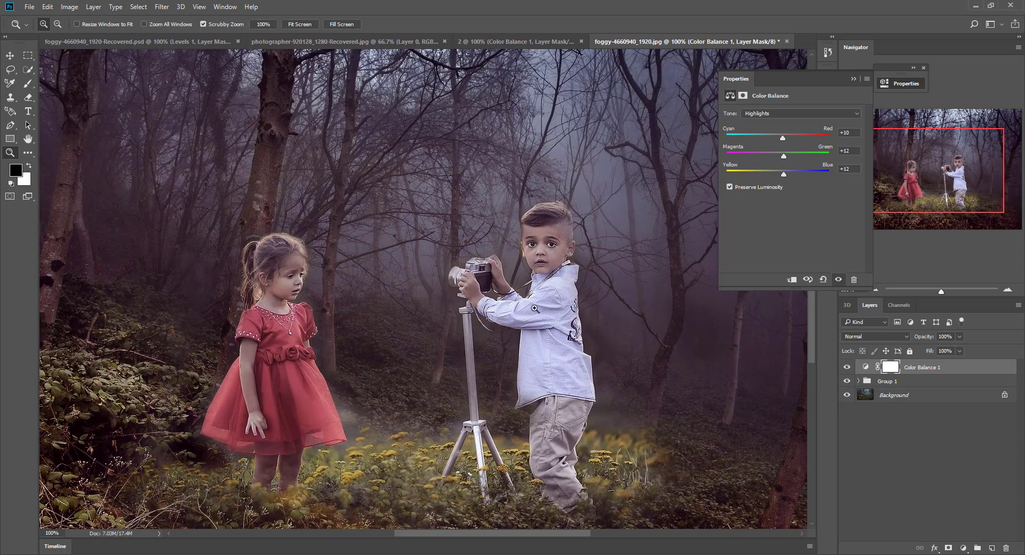
{"action": "key", "text": "v"}
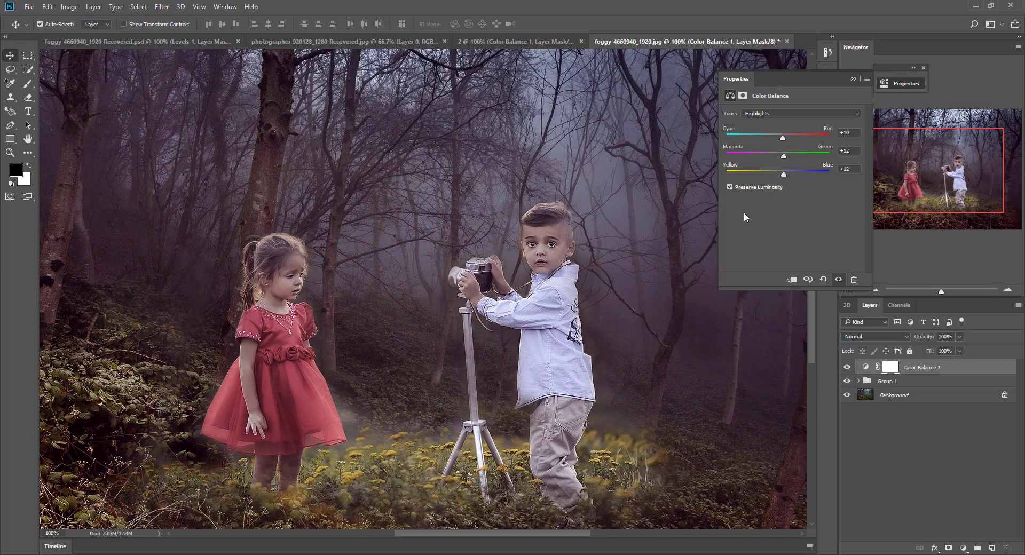
{"action": "left_click", "coordinate": [852, 80]}
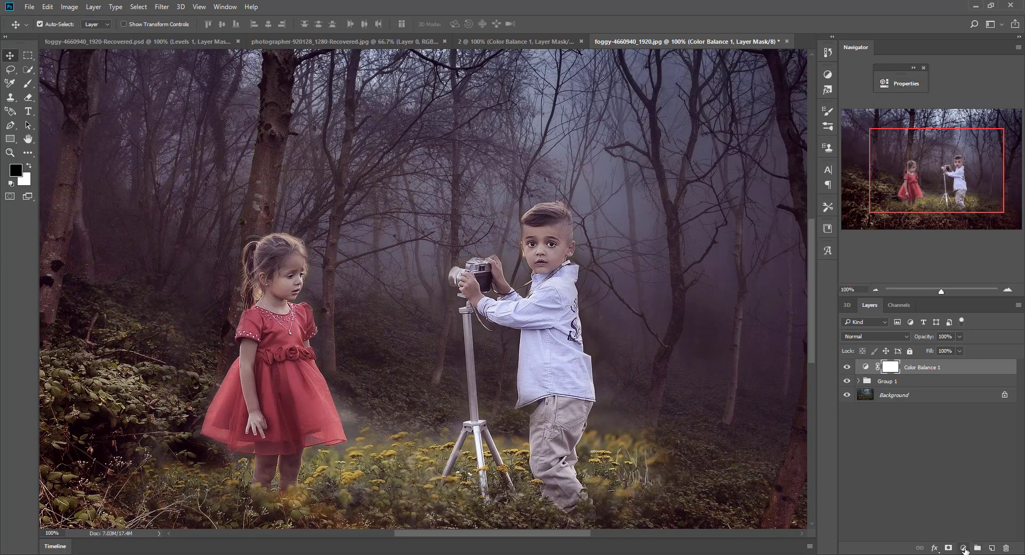
Stamp all visible layers into a merged Layer 2 at the top of the stack.
{"action": "left_click", "coordinate": [964, 549]}
{"action": "left_click", "coordinate": [910, 385]}
{"action": "key", "text": "ctrl+alt+shift+e"}
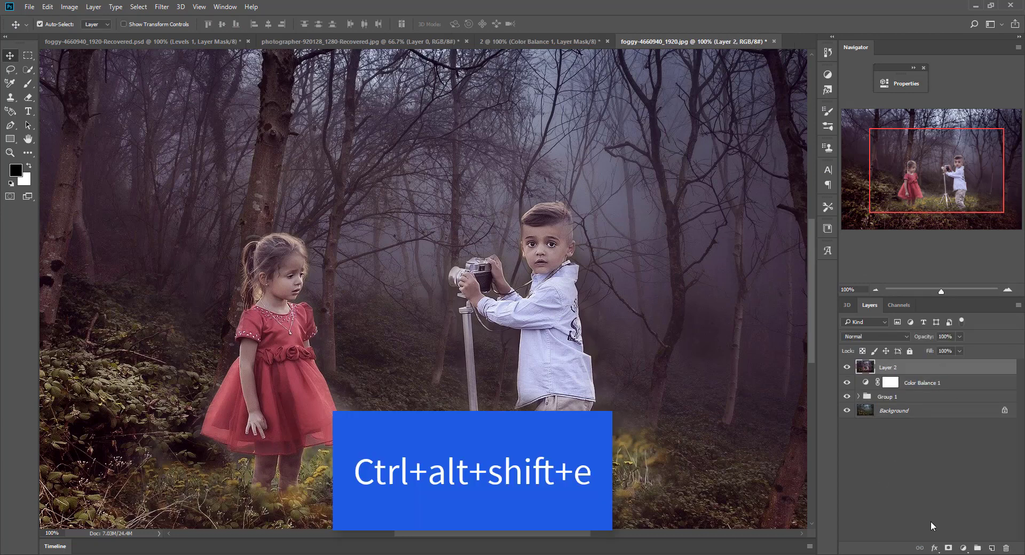
{"action": "left_click", "coordinate": [9, 152]}
{"action": "left_click_drag", "start_coordinate": [454, 264], "coordinate": [412, 263]}
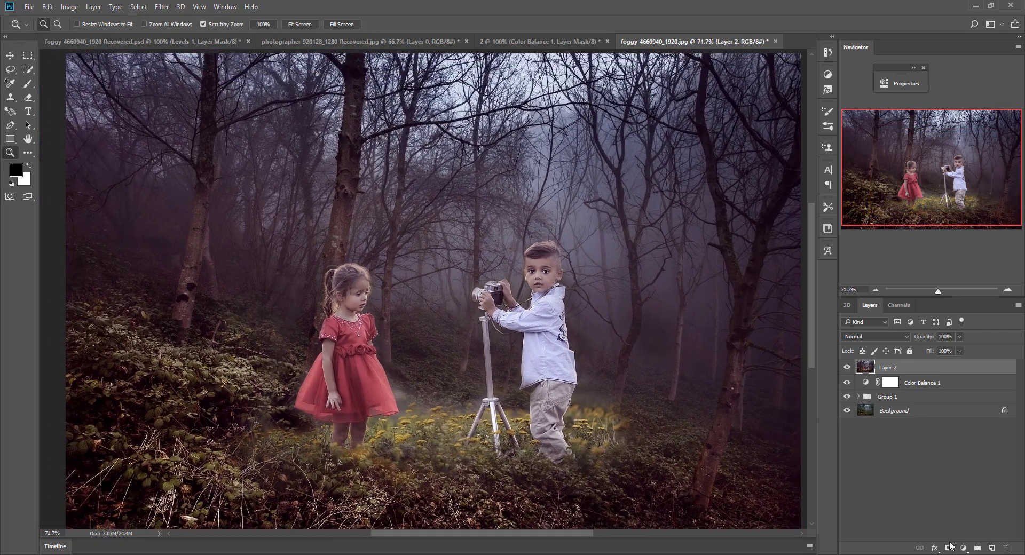
{"action": "left_click", "coordinate": [963, 548]}
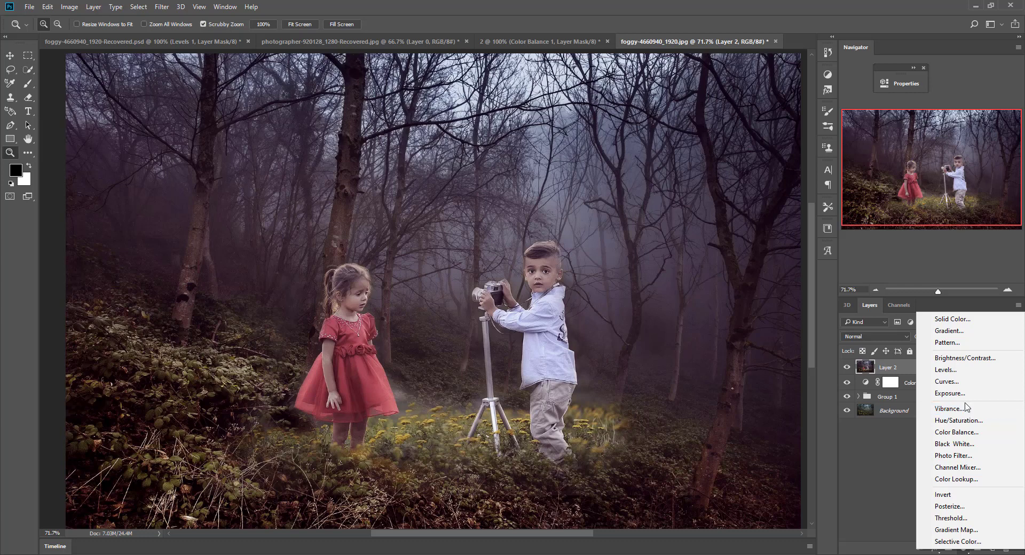
Add a Color Lookup adjustment layer using the 3Strip.look LUT.
{"action": "left_click", "coordinate": [992, 480]}
{"action": "left_click", "coordinate": [812, 113]}
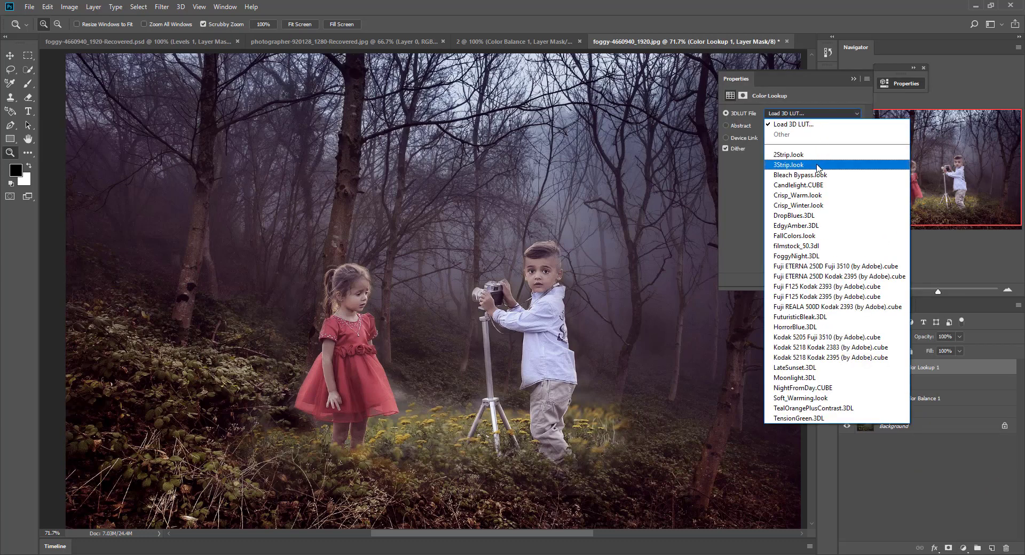
{"action": "left_click", "coordinate": [817, 166]}
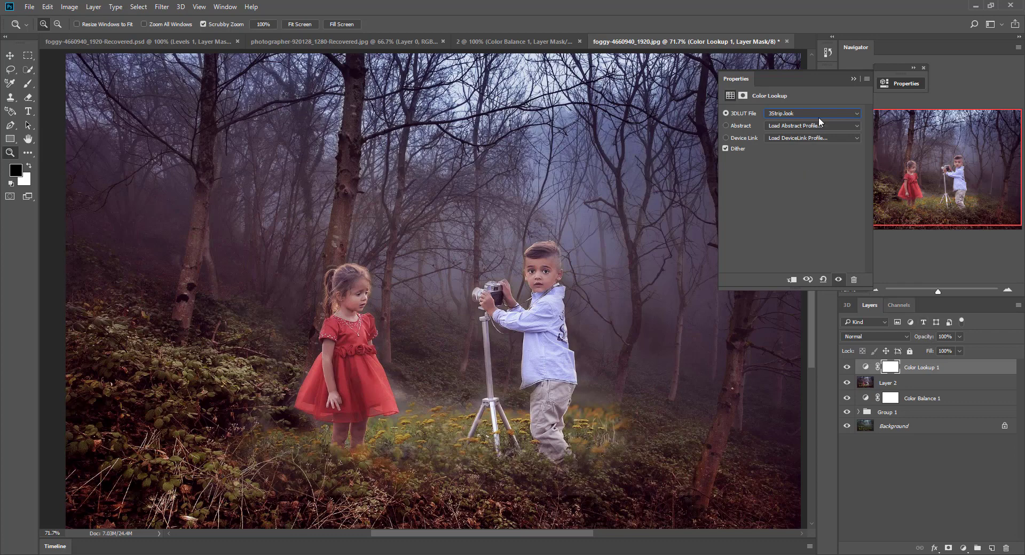
Cycle through the 3DLUT looks, settling on TealOrangePlusContrast.3DL, and zoom to check the grade.
{"action": "scroll", "coordinate": [816, 113], "scroll_direction": "down", "scroll_amount": 1}
{"action": "scroll", "coordinate": [816, 114], "scroll_direction": "down", "scroll_amount": 1}
{"action": "scroll", "coordinate": [816, 114], "scroll_direction": "down", "scroll_amount": 1}
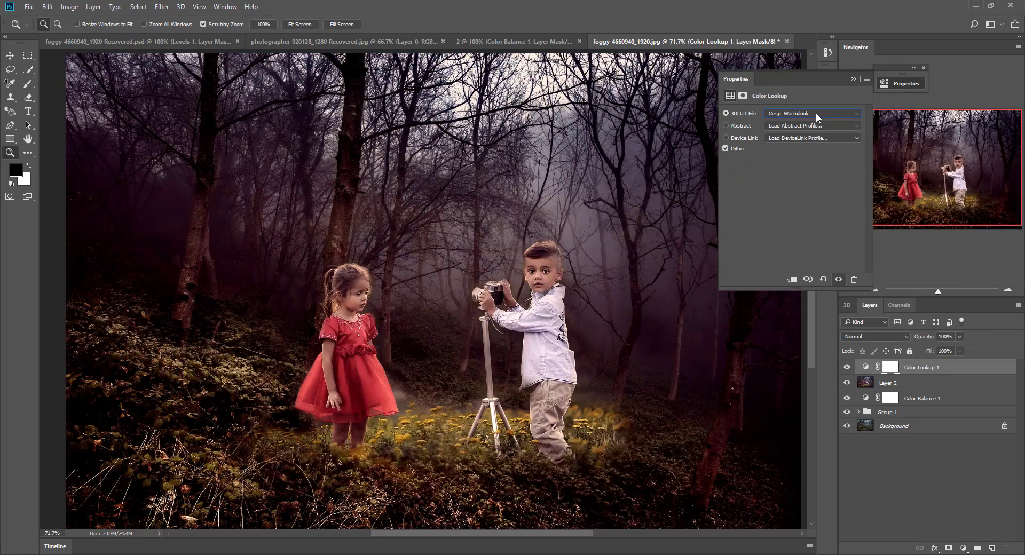
{"action": "scroll", "coordinate": [815, 113], "scroll_direction": "down", "scroll_amount": 1}
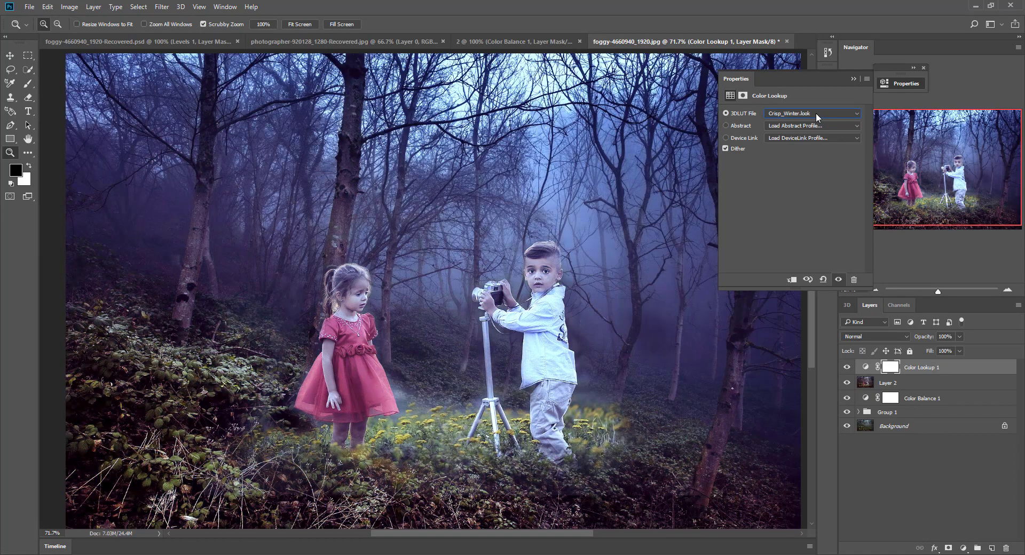
{"action": "scroll", "coordinate": [815, 113], "scroll_direction": "down", "scroll_amount": 1}
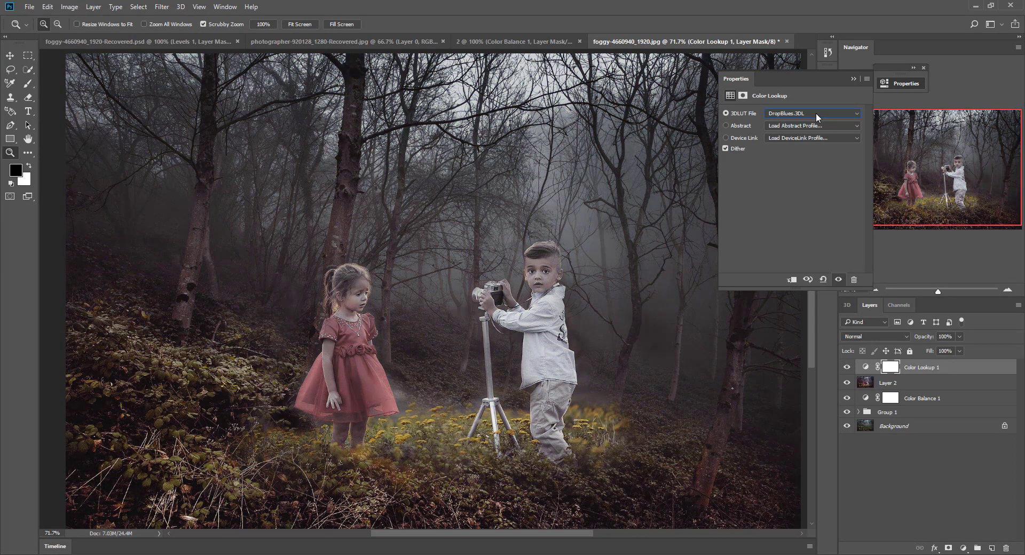
{"action": "scroll", "coordinate": [815, 113], "scroll_direction": "down", "scroll_amount": 1}
{"action": "scroll", "coordinate": [815, 113], "scroll_direction": "down", "scroll_amount": 1}
{"action": "scroll", "coordinate": [816, 113], "scroll_direction": "down", "scroll_amount": 1}
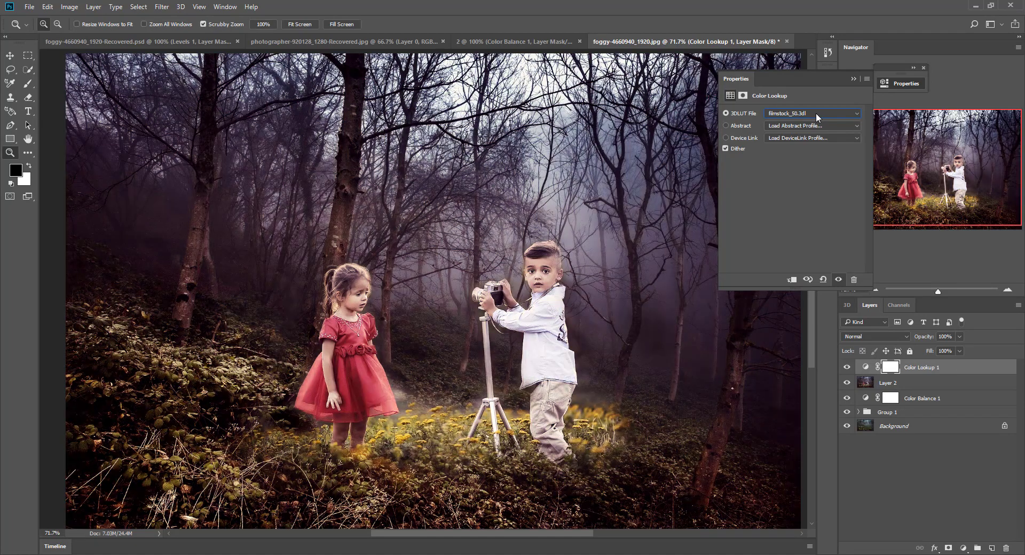
{"action": "scroll", "coordinate": [816, 113], "scroll_direction": "down", "scroll_amount": 1}
{"action": "scroll", "coordinate": [816, 113], "scroll_direction": "down", "scroll_amount": 1}
{"action": "scroll", "coordinate": [816, 113], "scroll_direction": "down", "scroll_amount": 1}
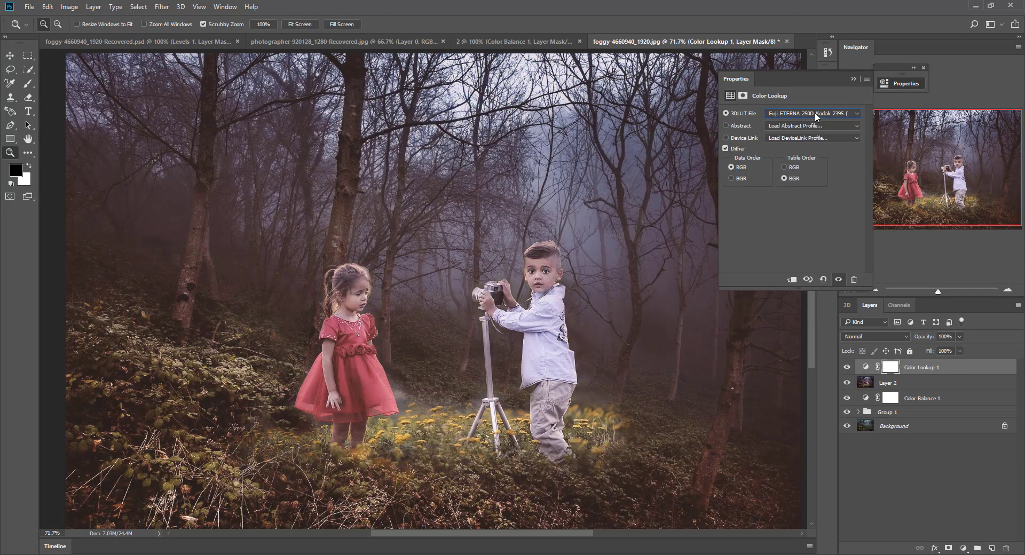
{"action": "scroll", "coordinate": [814, 112], "scroll_direction": "down", "scroll_amount": 1}
{"action": "scroll", "coordinate": [815, 113], "scroll_direction": "down", "scroll_amount": 1}
{"action": "scroll", "coordinate": [814, 114], "scroll_direction": "down", "scroll_amount": 1}
{"action": "scroll", "coordinate": [814, 112], "scroll_direction": "down", "scroll_amount": 1}
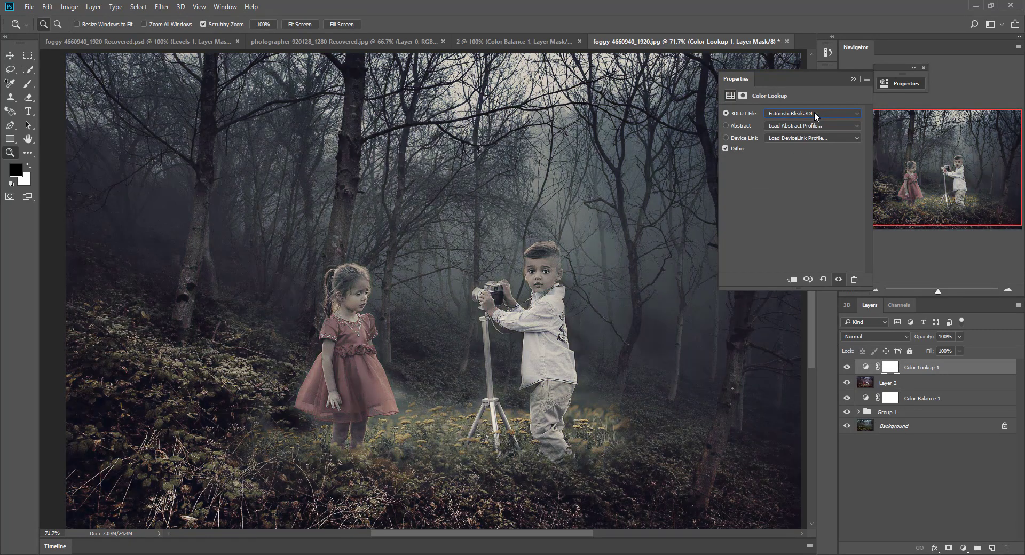
{"action": "scroll", "coordinate": [814, 111], "scroll_direction": "down", "scroll_amount": 1}
{"action": "scroll", "coordinate": [815, 111], "scroll_direction": "down", "scroll_amount": 1}
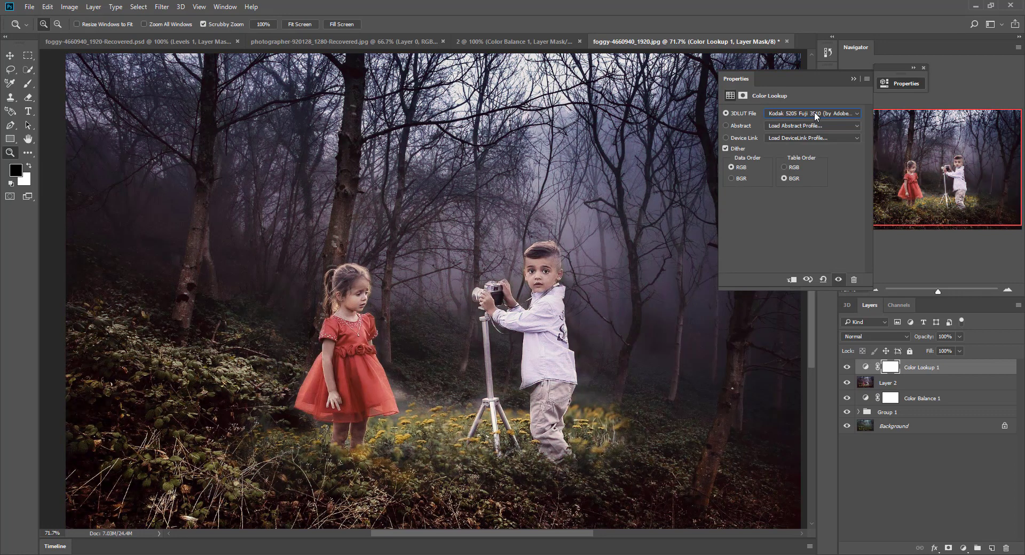
{"action": "scroll", "coordinate": [814, 111], "scroll_direction": "down", "scroll_amount": 1}
{"action": "scroll", "coordinate": [814, 111], "scroll_direction": "down", "scroll_amount": 1}
{"action": "scroll", "coordinate": [815, 111], "scroll_direction": "down", "scroll_amount": 1}
{"action": "scroll", "coordinate": [815, 111], "scroll_direction": "down", "scroll_amount": 1}
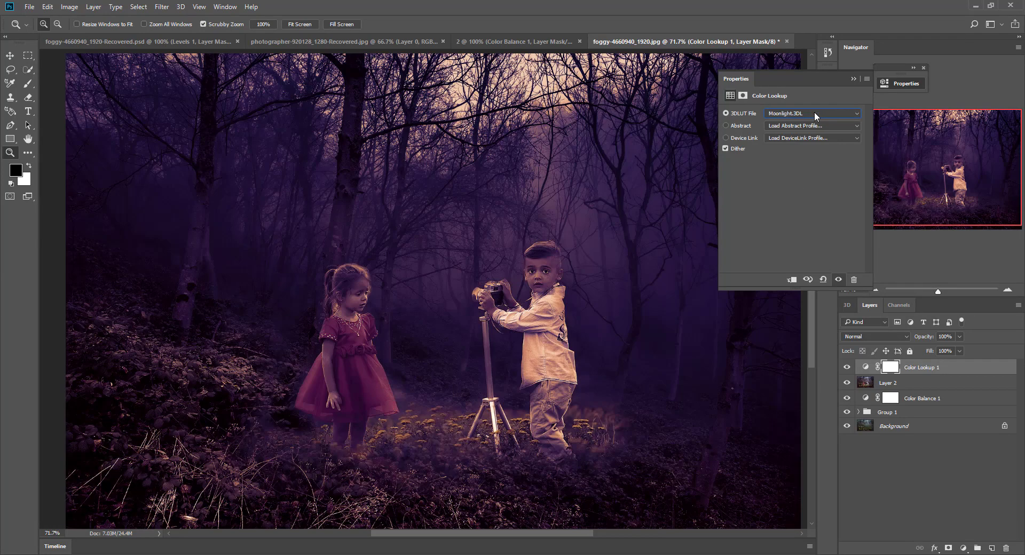
{"action": "scroll", "coordinate": [815, 111], "scroll_direction": "down", "scroll_amount": 1}
{"action": "scroll", "coordinate": [814, 113], "scroll_direction": "down", "scroll_amount": 2}
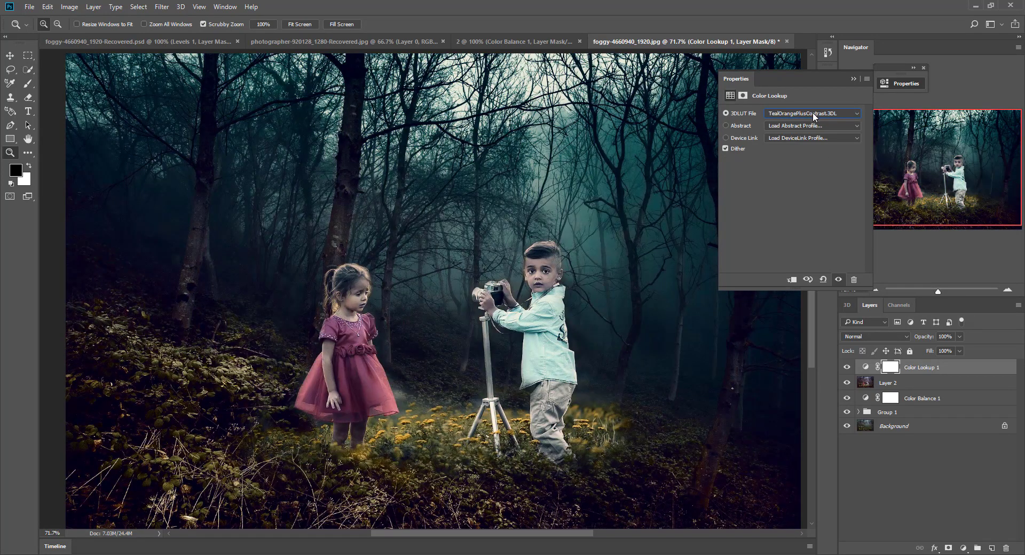
{"action": "left_click", "coordinate": [531, 325]}
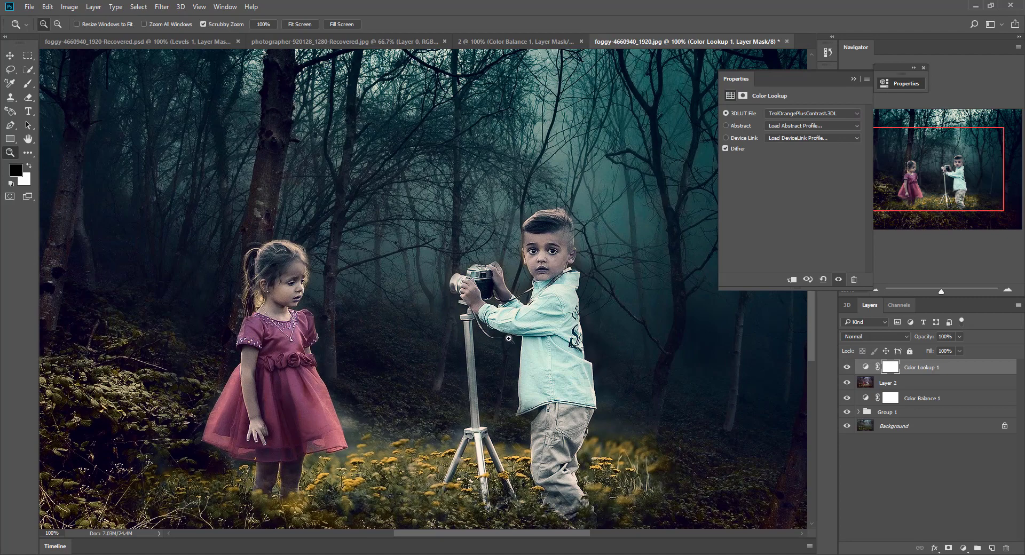
{"action": "left_click_drag", "start_coordinate": [521, 344], "coordinate": [485, 320]}
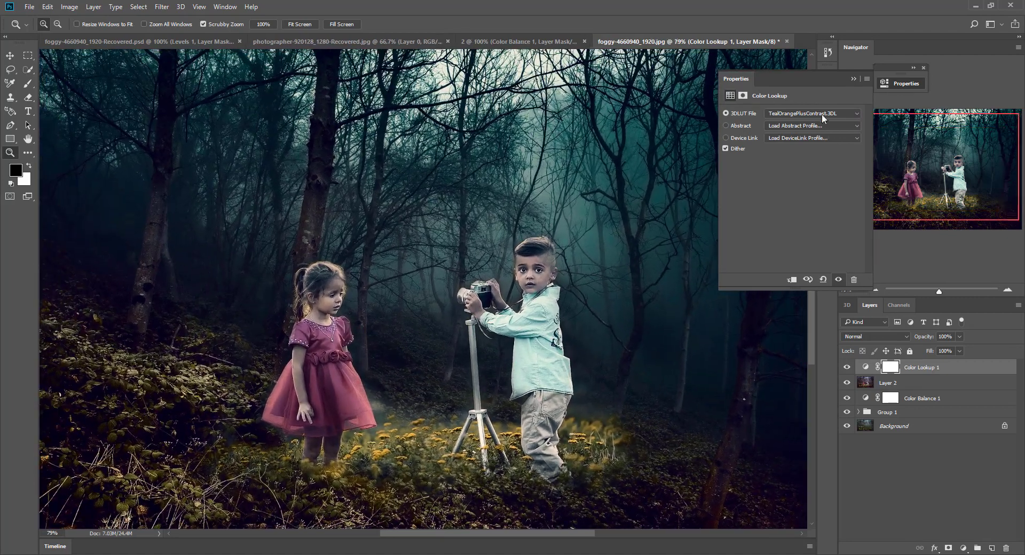
{"action": "left_click", "coordinate": [823, 114]}
Set the lookup to 3Strip.look at 100% opacity, then hide Color Lookup 1 and Layer 2.
{"action": "left_click", "coordinate": [790, 164]}
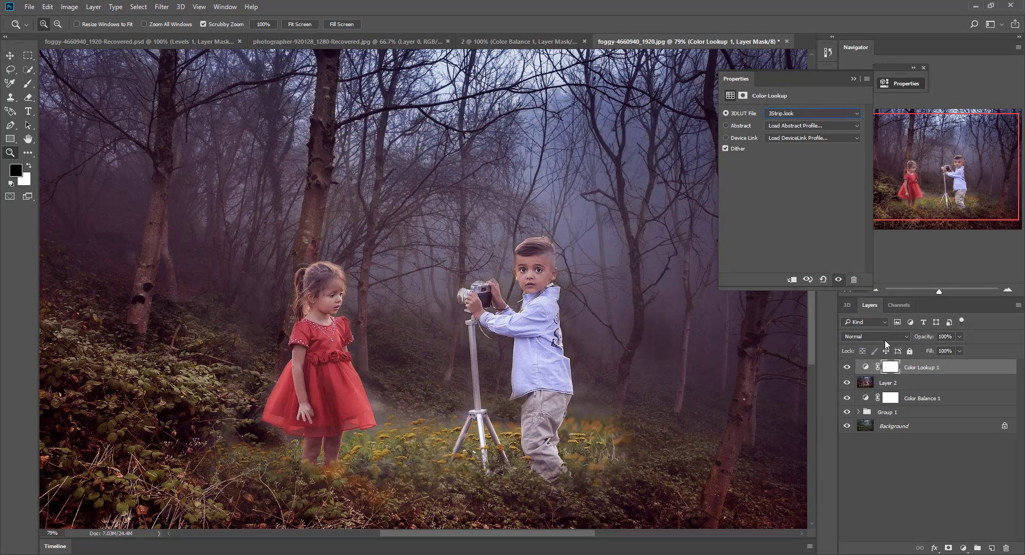
{"action": "left_click_drag", "start_coordinate": [928, 338], "coordinate": [923, 340]}
{"action": "left_click_drag", "start_coordinate": [923, 340], "coordinate": [932, 340]}
{"action": "left_click", "coordinate": [847, 368]}
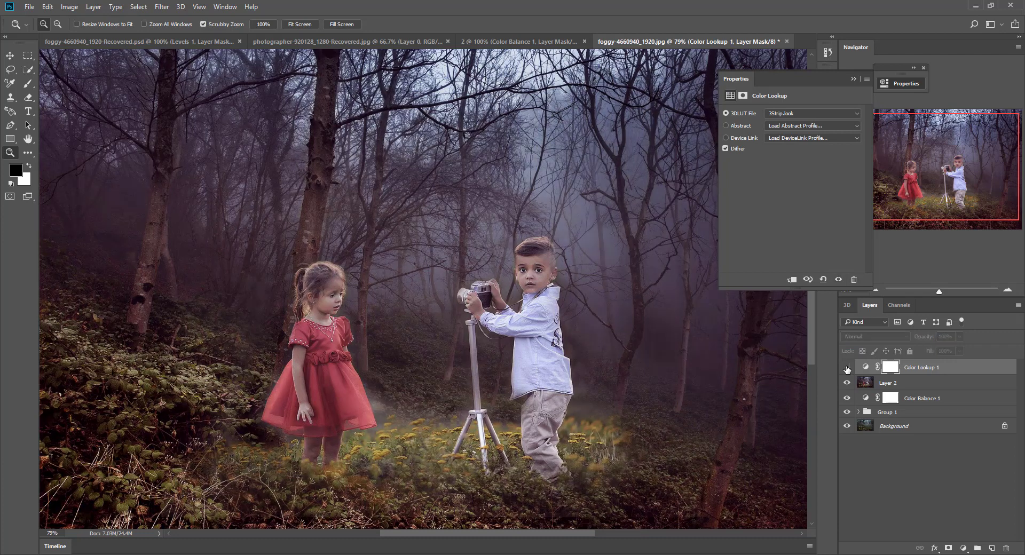
{"action": "left_click", "coordinate": [847, 383]}
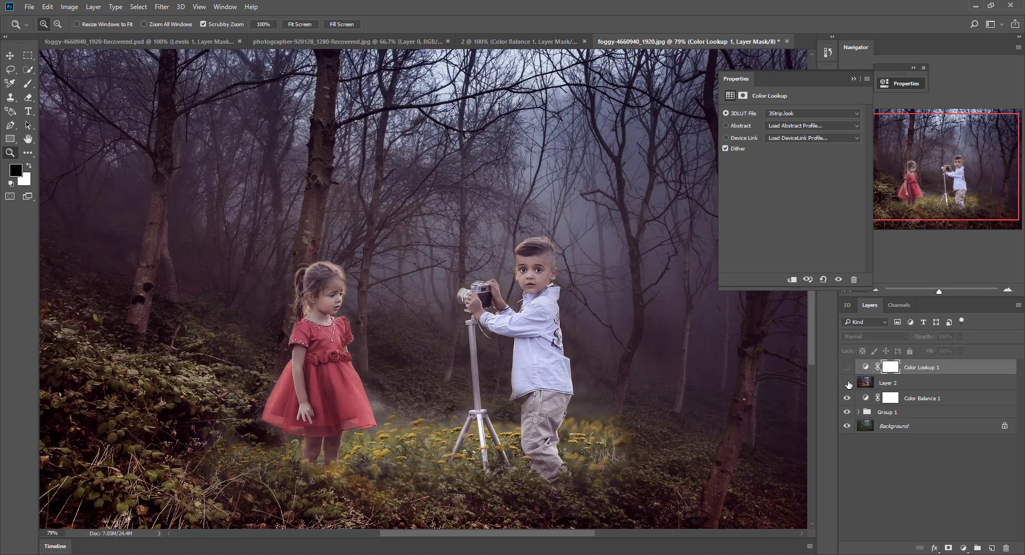
Target Layer 1's mask with a white size-30 brush at 100% opacity and flow, 77% smoothing.
{"action": "left_click", "coordinate": [858, 412]}
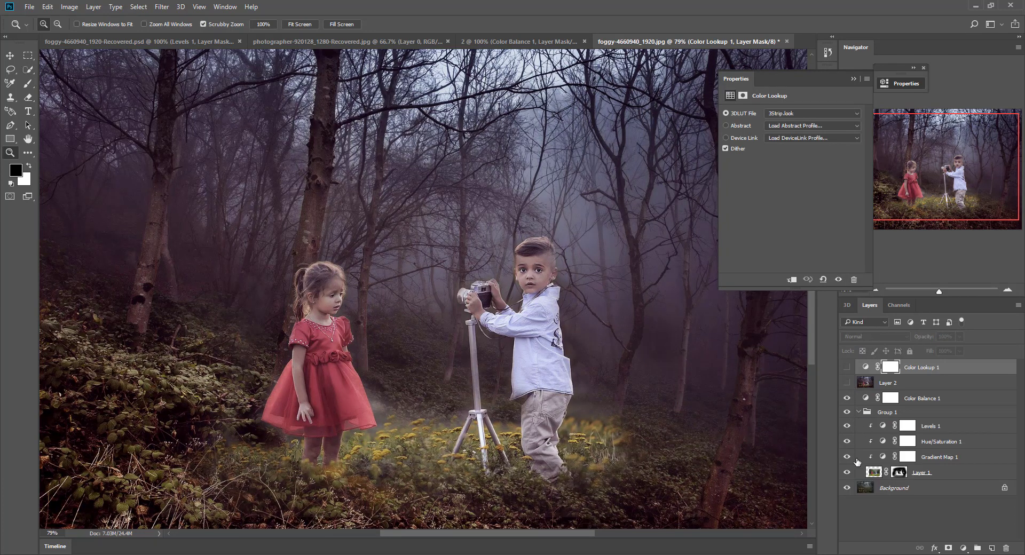
{"action": "left_click", "coordinate": [899, 472]}
{"action": "left_click", "coordinate": [544, 265]}
{"action": "key", "text": "b"}
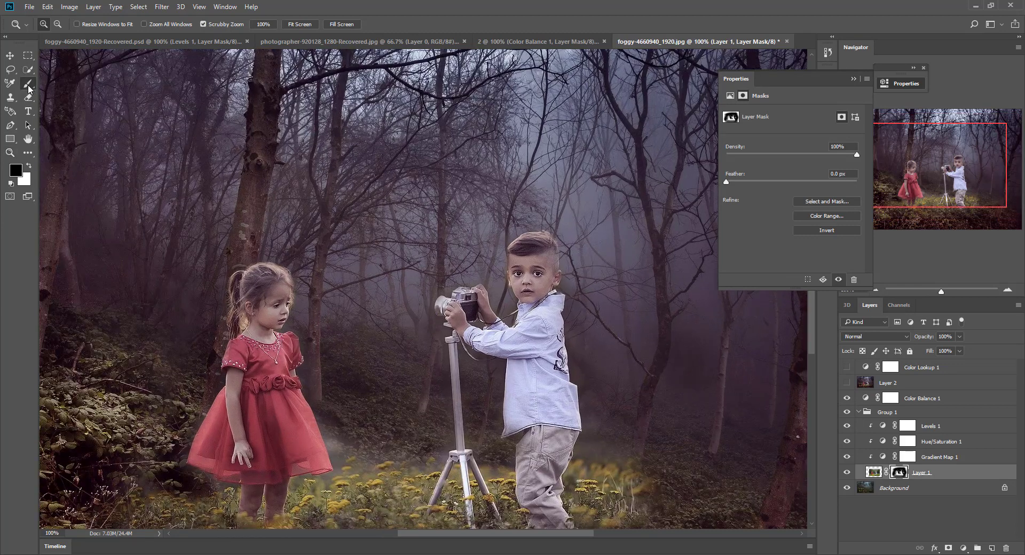
{"action": "key", "text": "bracketleft"}
{"action": "key", "text": "bracketleft"}
{"action": "key", "text": "bracketleft"}
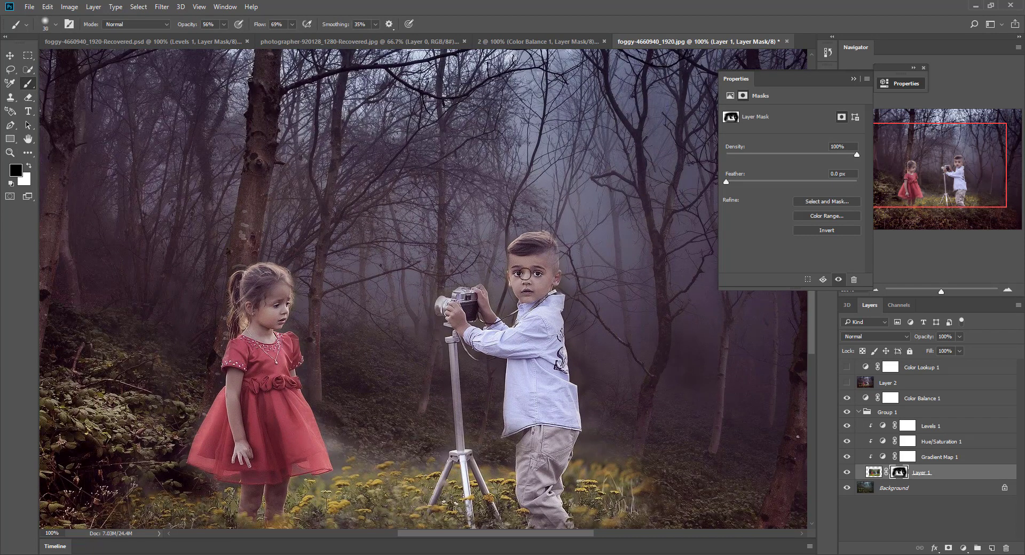
{"action": "left_click_drag", "start_coordinate": [260, 30], "coordinate": [278, 27]}
{"action": "left_click_drag", "start_coordinate": [191, 25], "coordinate": [214, 26]}
{"action": "left_click_drag", "start_coordinate": [336, 27], "coordinate": [358, 29]}
{"action": "left_click", "coordinate": [29, 166]}
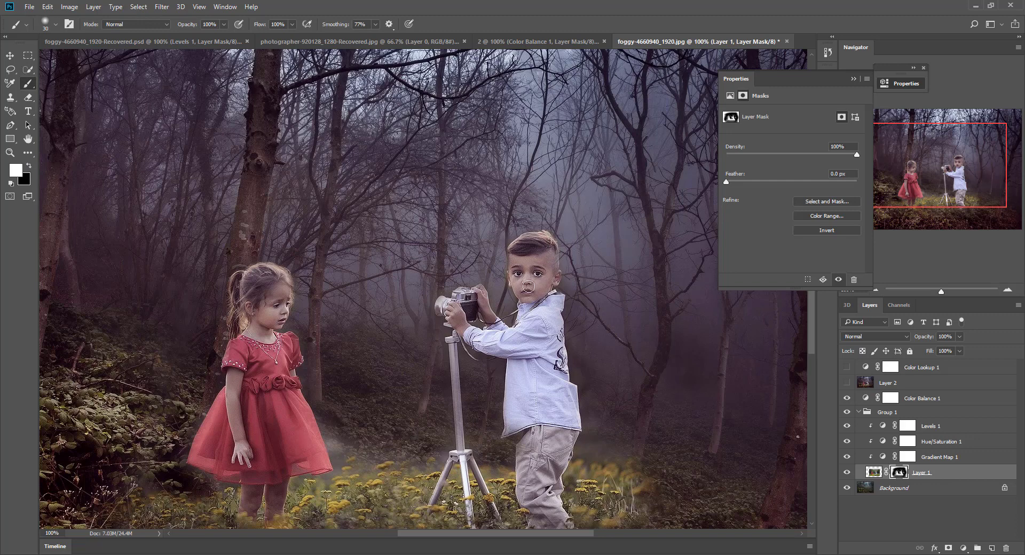
Stamp Color Balance 1 down to Background into a merged Layer 3.
{"action": "left_click", "coordinate": [941, 399]}
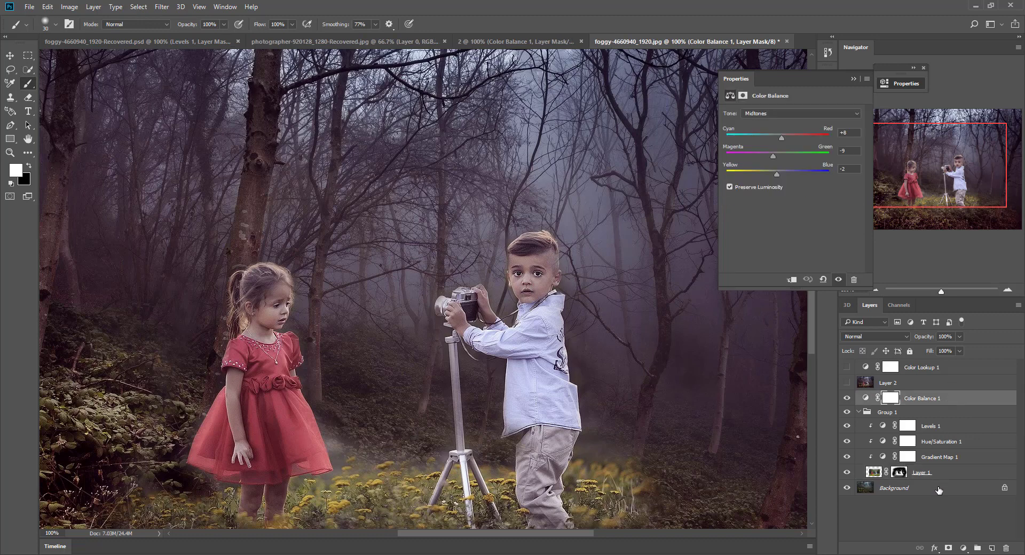
{"action": "left_click", "coordinate": [858, 412]}
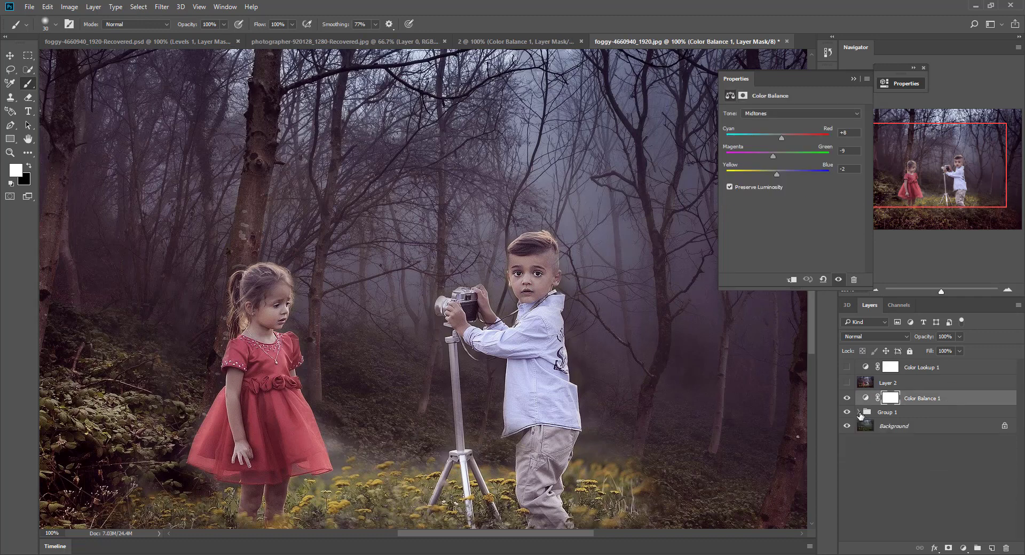
{"action": "left_click", "coordinate": [940, 427], "text": "shift"}
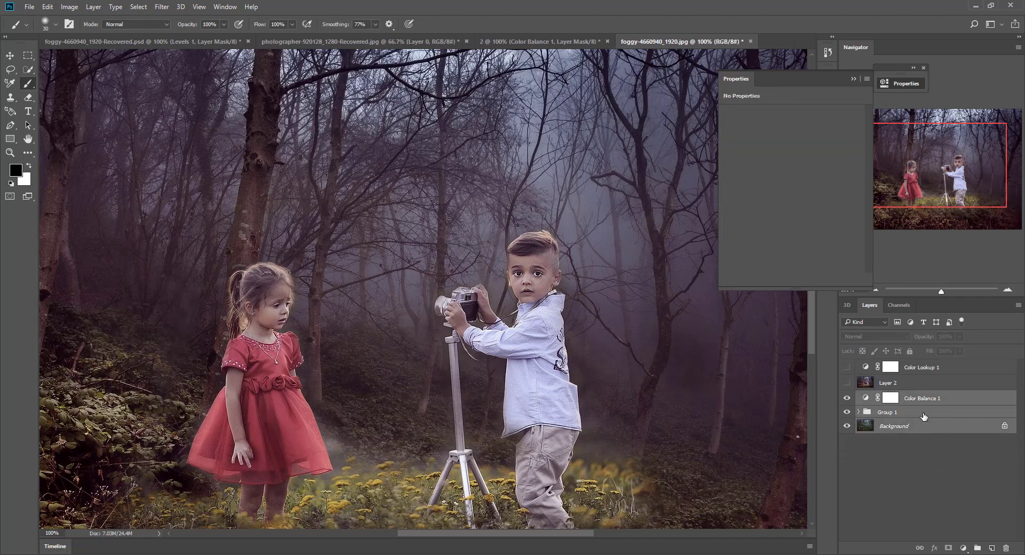
{"action": "key", "text": "ctrl+alt+shift+e"}
Delete the hidden Layer 2 and make Color Lookup 1 visible again.
{"action": "left_click", "coordinate": [915, 383]}
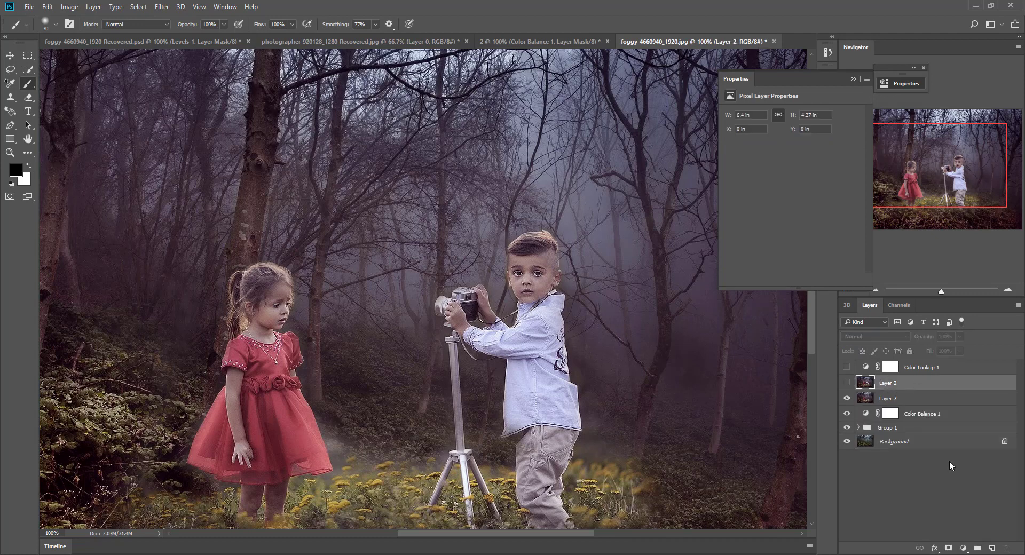
{"action": "left_click", "coordinate": [1006, 549]}
{"action": "left_click", "coordinate": [846, 367]}
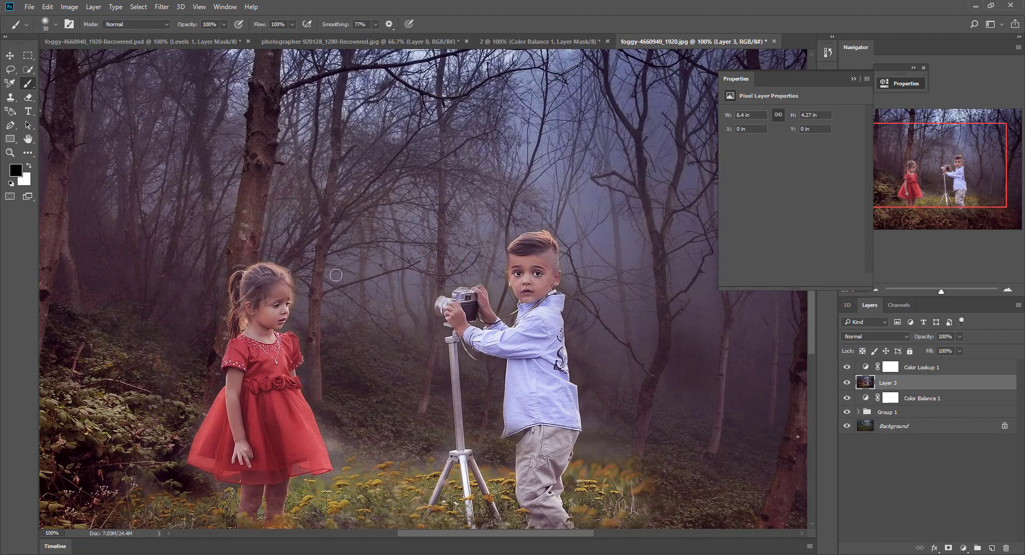
{"action": "left_click", "coordinate": [10, 152]}
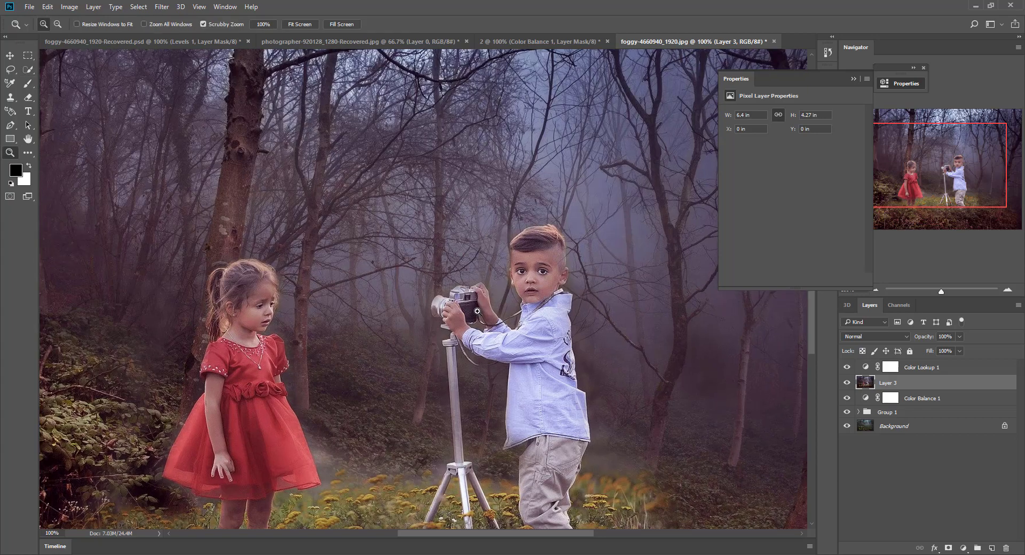
{"action": "left_click_drag", "start_coordinate": [560, 283], "coordinate": [538, 283]}
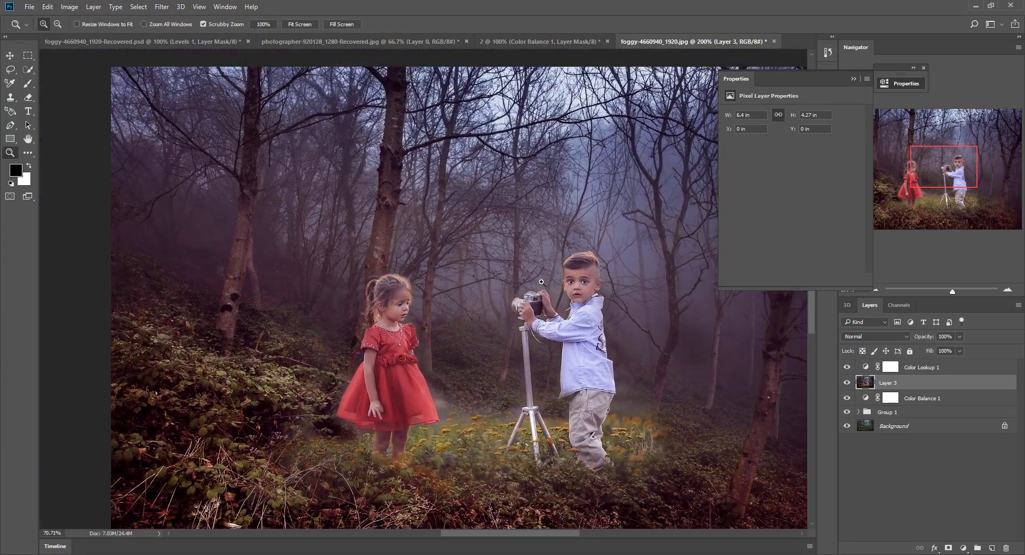
{"action": "left_click", "coordinate": [9, 56]}
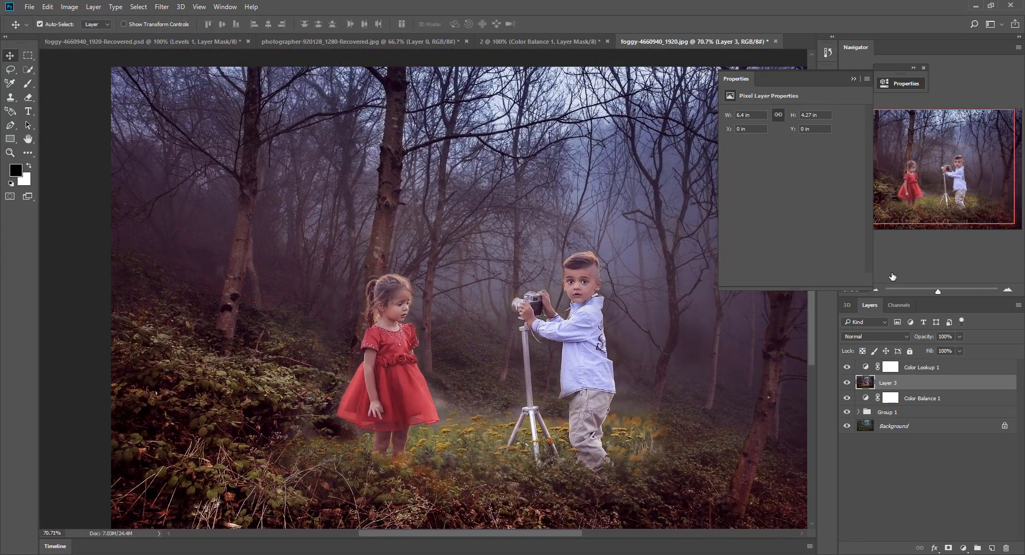
{"action": "left_click", "coordinate": [853, 79]}
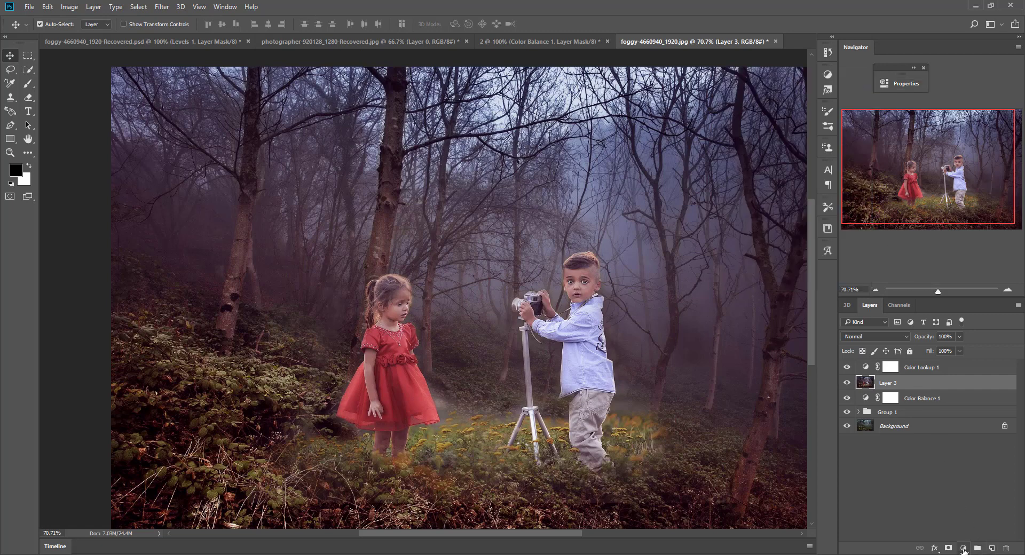
Add a Levels 2 adjustment above Layer 3 with input levels 5 and 233.
{"action": "left_click", "coordinate": [963, 550]}
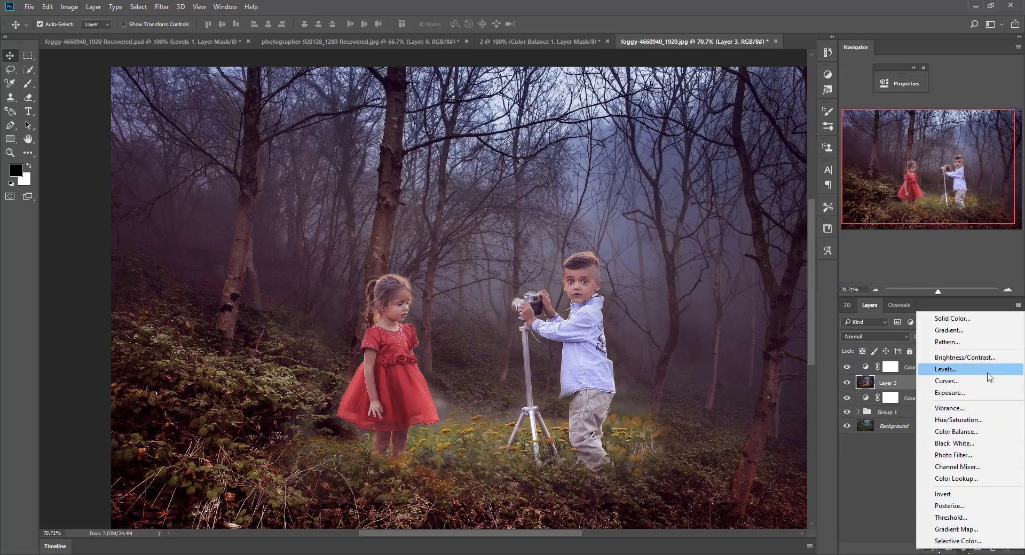
{"action": "left_click", "coordinate": [987, 370]}
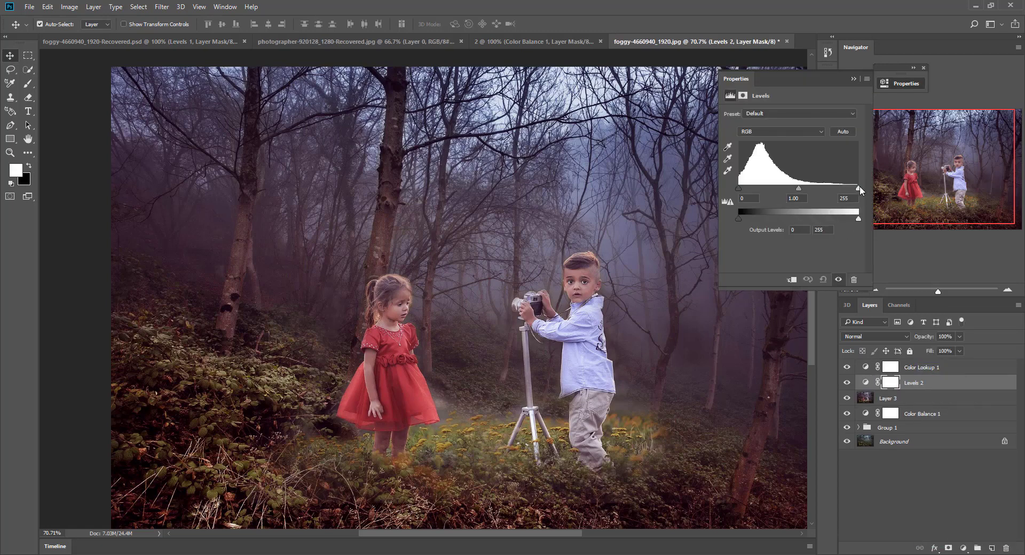
{"action": "left_click_drag", "start_coordinate": [858, 189], "coordinate": [848, 189]}
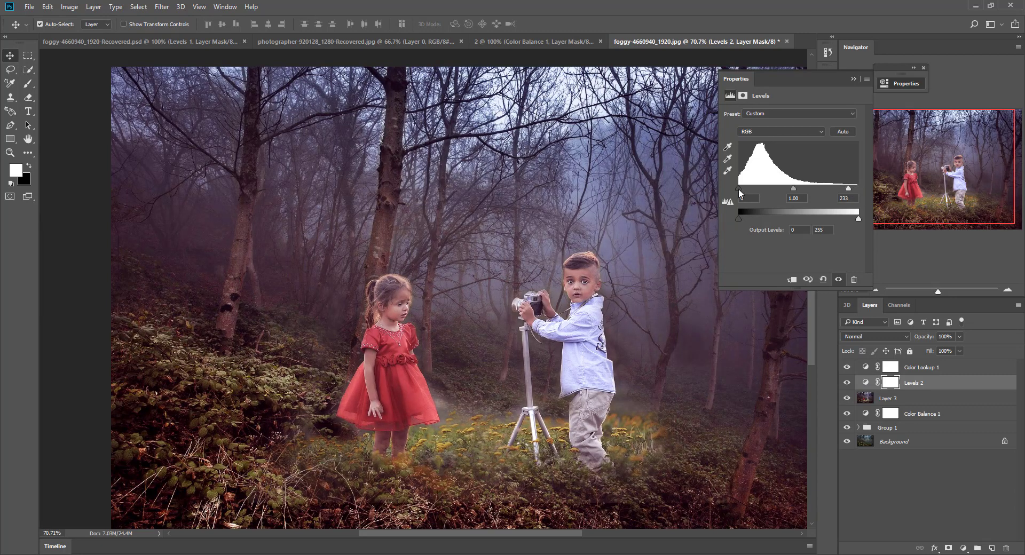
{"action": "left_click_drag", "start_coordinate": [738, 189], "coordinate": [741, 189]}
{"action": "left_click", "coordinate": [853, 78]}
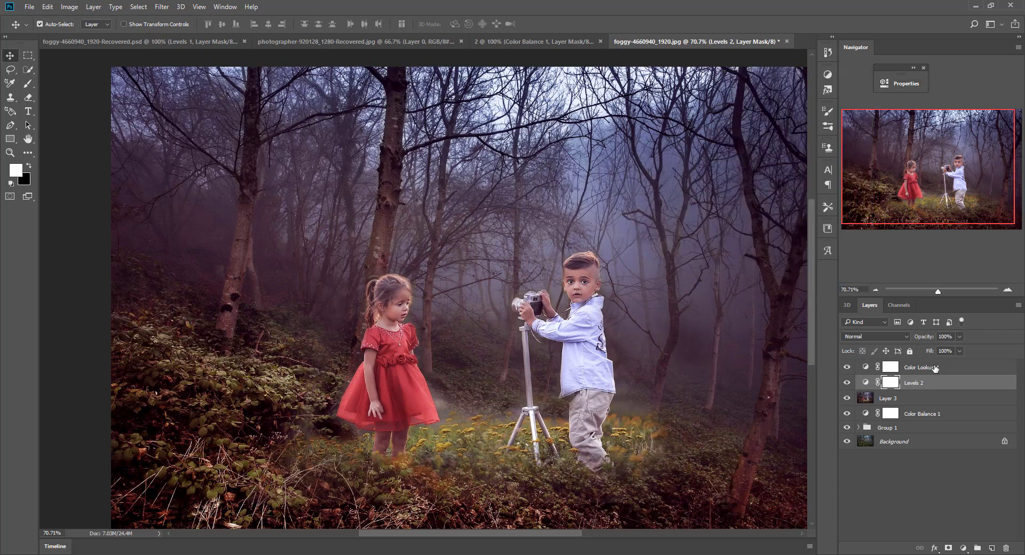
Stamp all layers into a merged Layer 4 at the top of the stack.
{"action": "left_click", "coordinate": [934, 368], "text": "shift"}
{"action": "left_click", "coordinate": [943, 447], "text": "shift"}
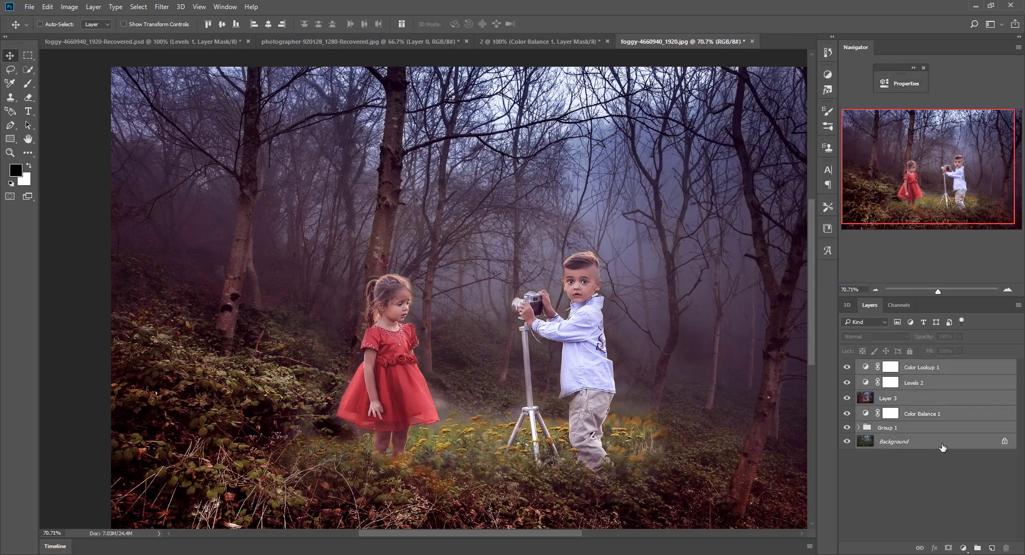
{"action": "key", "text": "ctrl+shift+alt+e"}
Apply a Lighting Effects spotlight to Layer 4, nudged down and left over the children.
{"action": "left_click", "coordinate": [162, 6]}
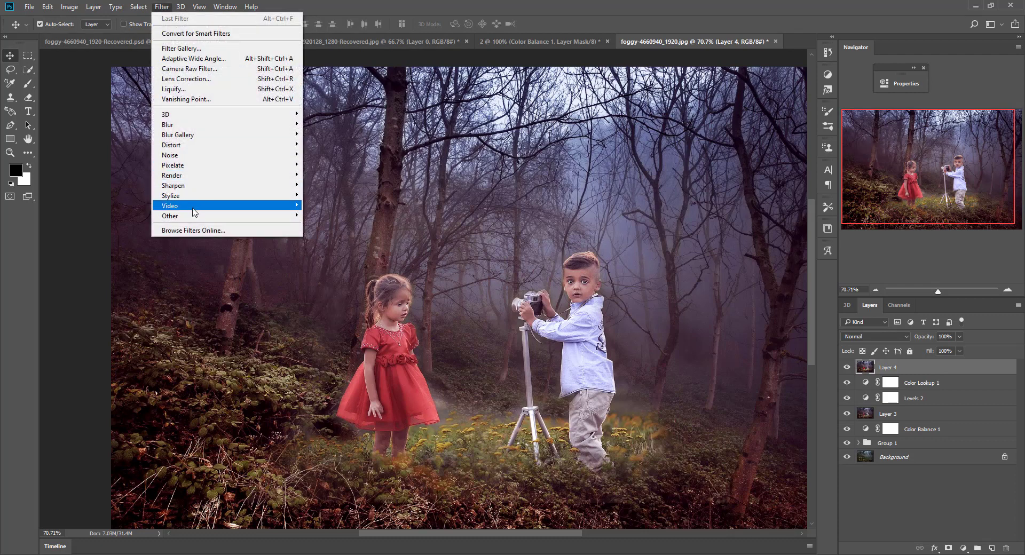
{"action": "left_click", "coordinate": [348, 254]}
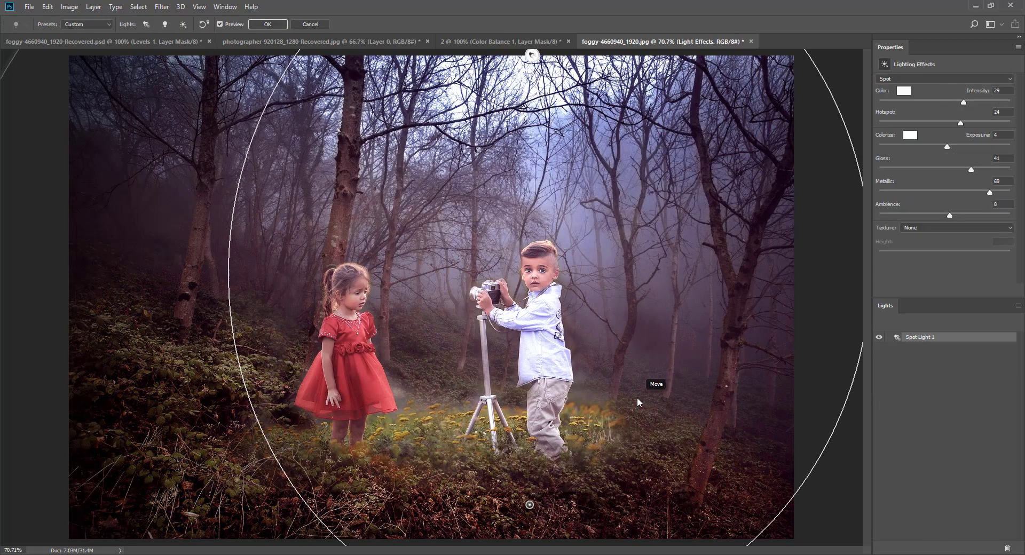
{"action": "left_click_drag", "start_coordinate": [499, 397], "coordinate": [474, 407]}
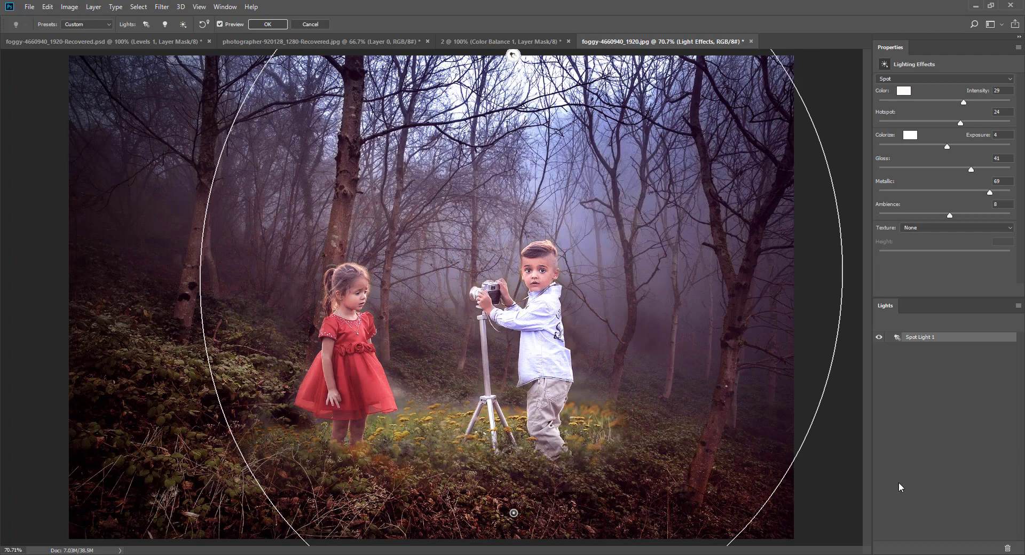
{"action": "left_click", "coordinate": [268, 24]}
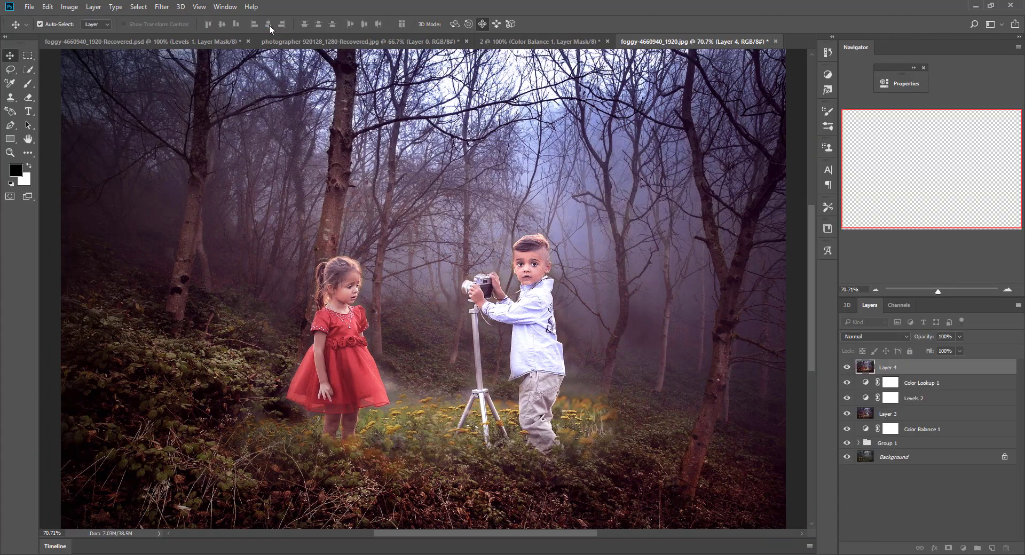
In Camera Raw set Contrast +8, Highlights -10, Shadows -25, Clarity -28, with Exposure 0.
{"action": "left_click", "coordinate": [162, 6]}
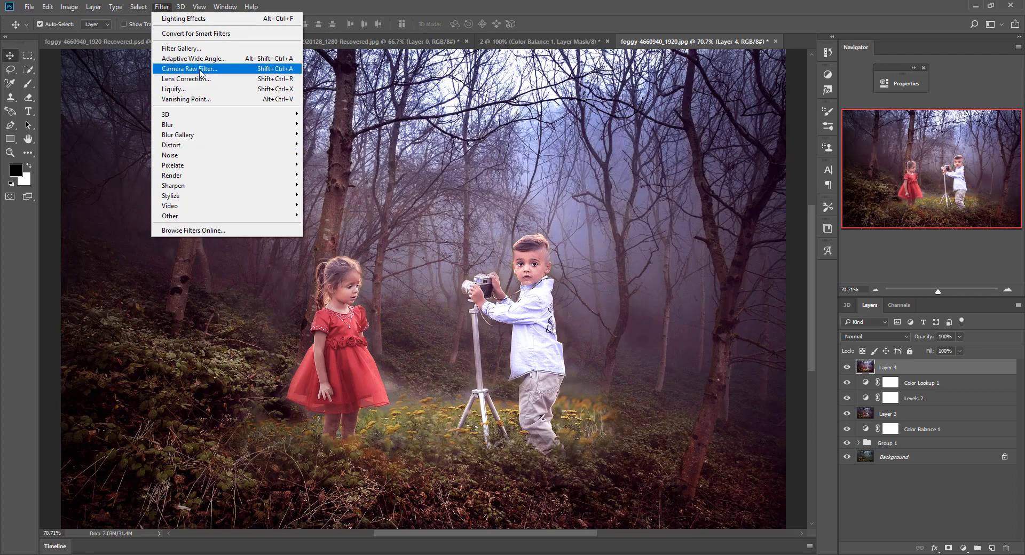
{"action": "left_click", "coordinate": [201, 73]}
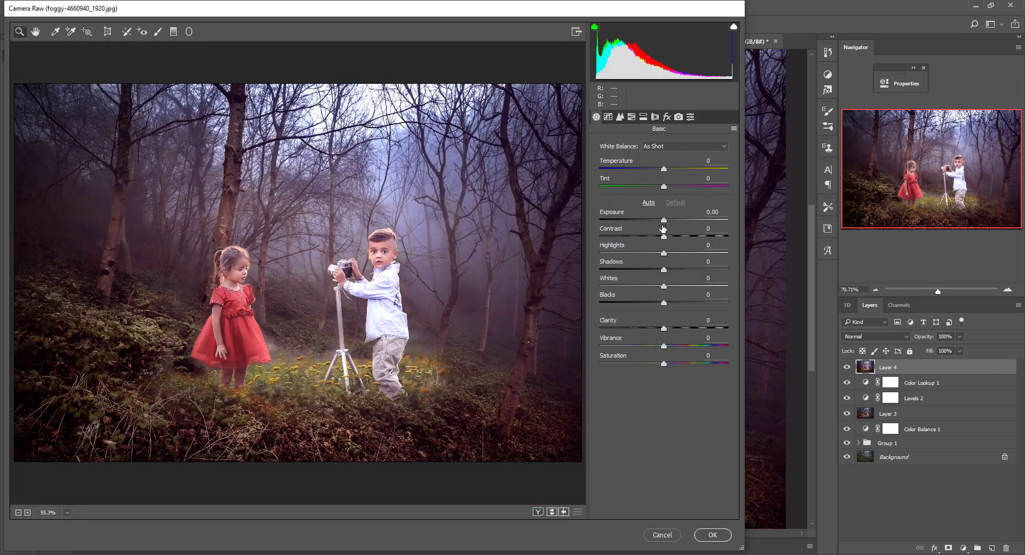
{"action": "left_click_drag", "start_coordinate": [663, 220], "coordinate": [661, 221]}
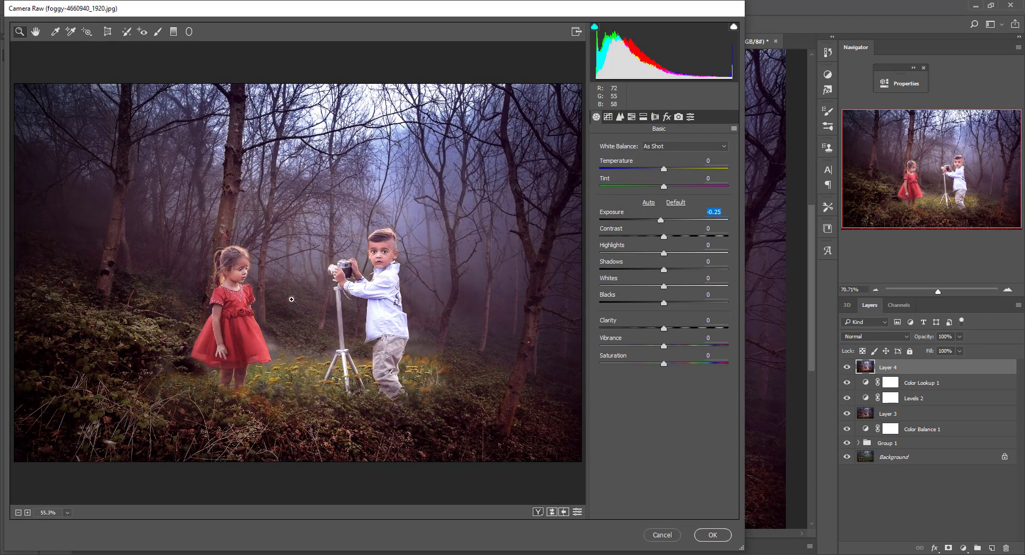
{"action": "key", "text": "ctrl+plus"}
{"action": "left_click_drag", "start_coordinate": [663, 238], "coordinate": [669, 243]}
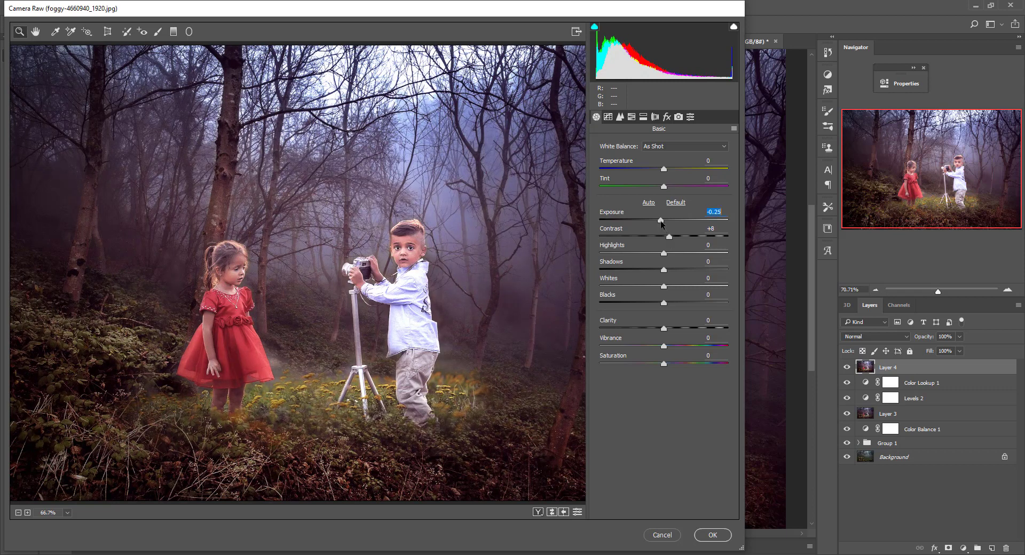
{"action": "double_click", "coordinate": [660, 220]}
{"action": "left_click_drag", "start_coordinate": [664, 256], "coordinate": [648, 271]}
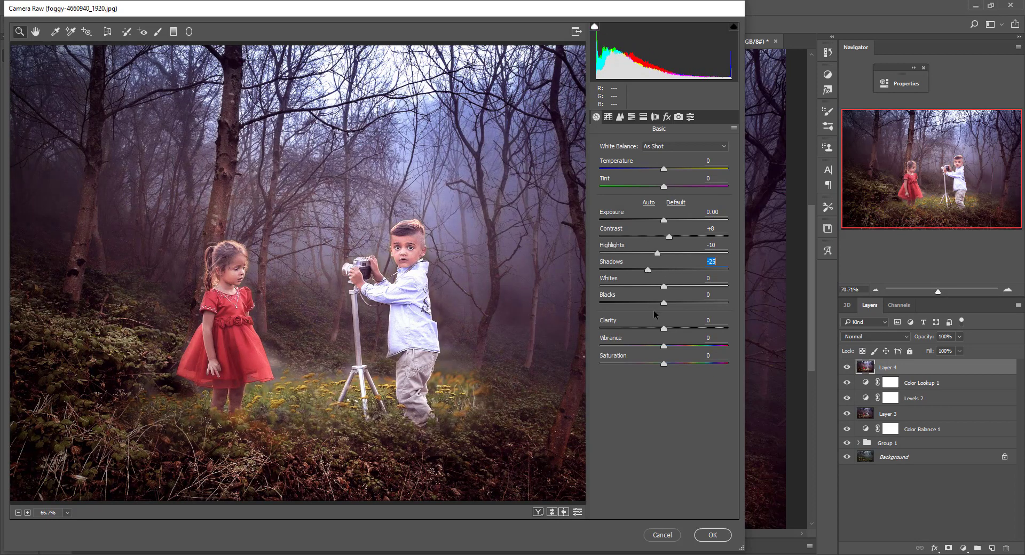
{"action": "left_click_drag", "start_coordinate": [664, 328], "coordinate": [654, 328]}
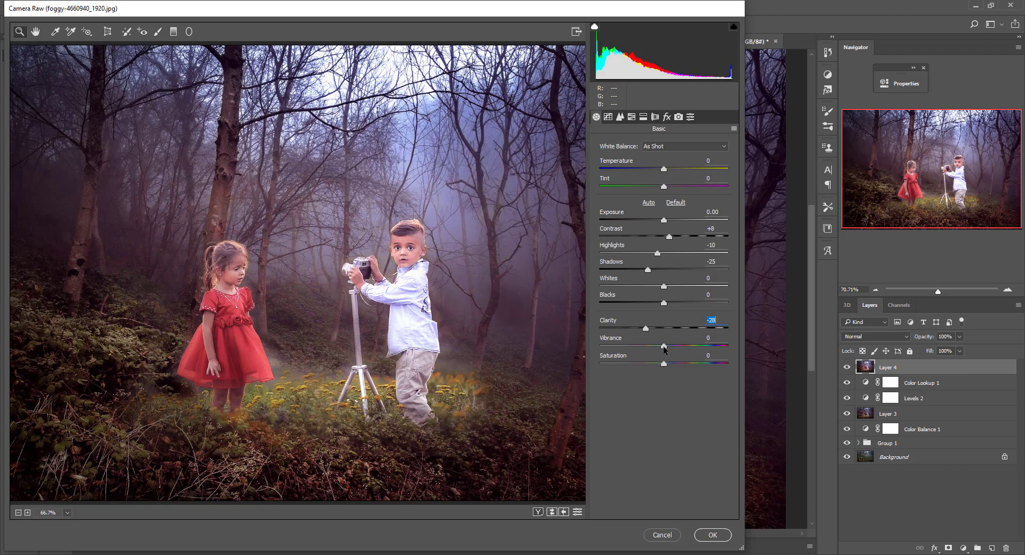
{"action": "left_click", "coordinate": [620, 118]}
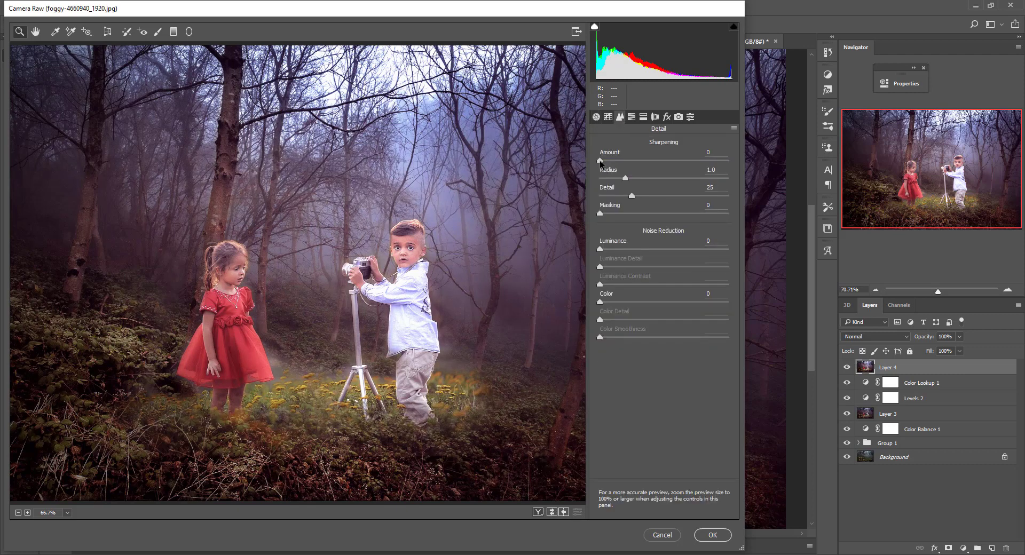
Add light sharpening, then desaturate Yellows to -26 and Greens to -18 in HSL Saturation.
{"action": "left_click_drag", "start_coordinate": [600, 163], "coordinate": [614, 164]}
{"action": "left_click_drag", "start_coordinate": [623, 165], "coordinate": [612, 165]}
{"action": "left_click", "coordinate": [632, 117]}
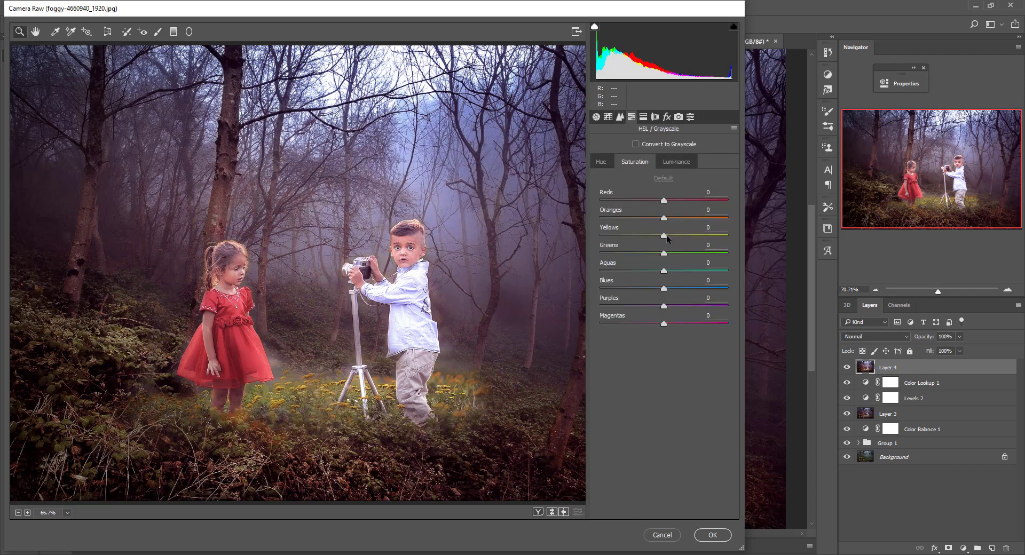
{"action": "left_click_drag", "start_coordinate": [664, 239], "coordinate": [650, 238]}
{"action": "mouse_move", "coordinate": [665, 257]}
{"action": "left_mouse_down"}
{"action": "mouse_move", "coordinate": [653, 257]}
{"action": "mouse_move", "coordinate": [661, 289]}
{"action": "mouse_move", "coordinate": [682, 306]}
{"action": "mouse_move", "coordinate": [651, 304]}
{"action": "left_mouse_up"}
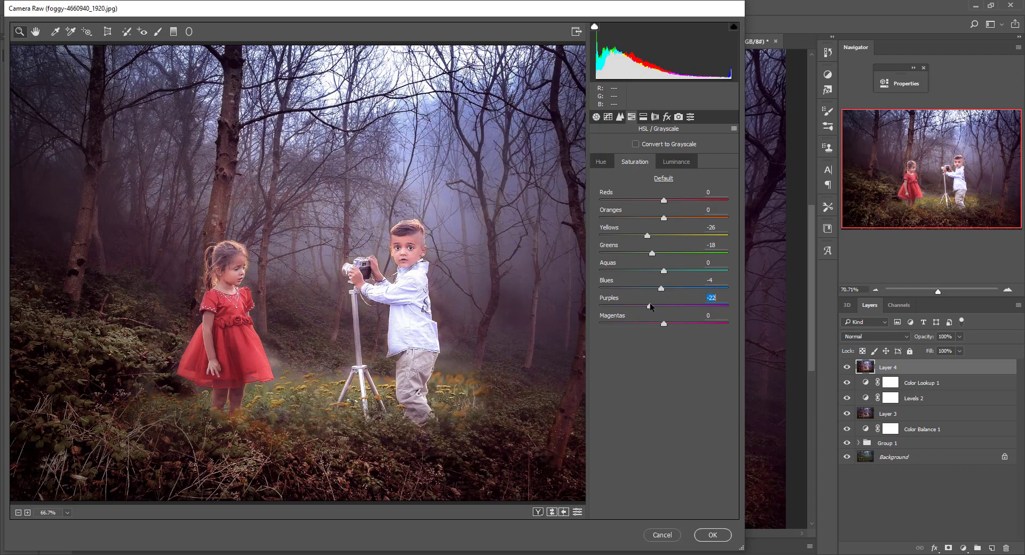
Try adding film grain in Effects, then set Grain back to 0.
{"action": "left_click", "coordinate": [666, 117]}
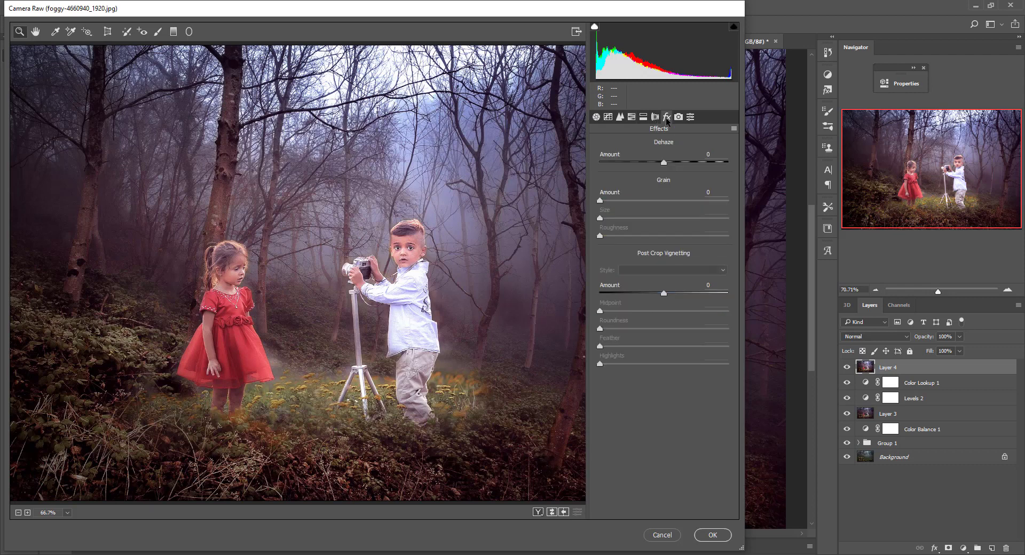
{"action": "left_click_drag", "start_coordinate": [602, 205], "coordinate": [619, 205]}
{"action": "left_click", "coordinate": [354, 275]}
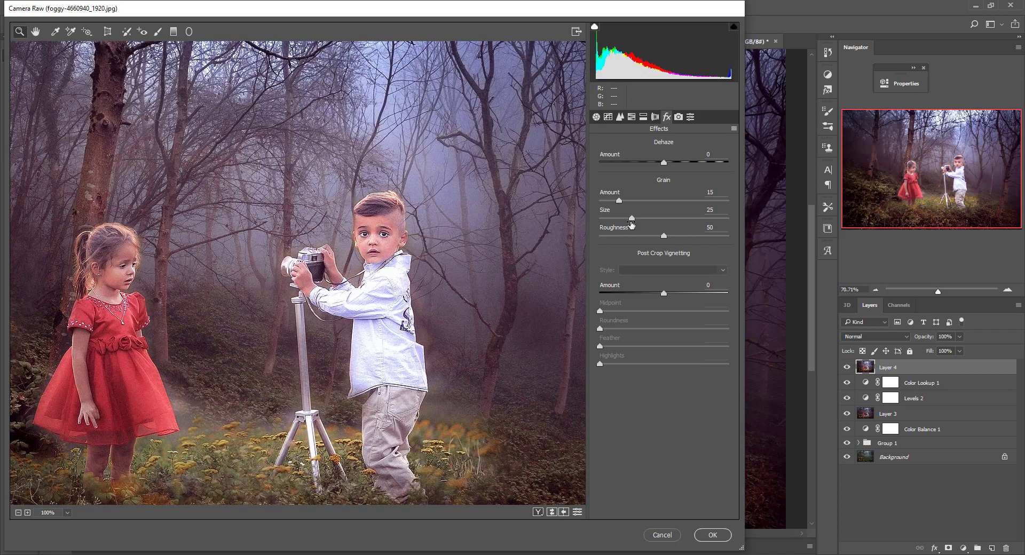
{"action": "left_click_drag", "start_coordinate": [619, 200], "coordinate": [602, 202]}
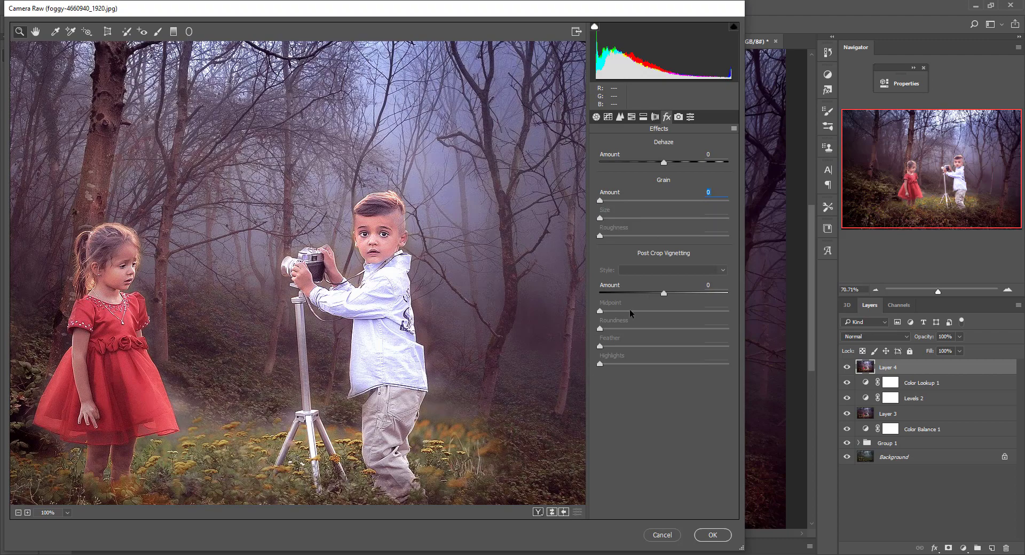
Add a post-crop vignette: Amount about -8, Midpoint 38, Roundness -38, Feather 29.
{"action": "left_click_drag", "start_coordinate": [664, 293], "coordinate": [668, 297]}
{"action": "key", "text": "ctrl+0"}
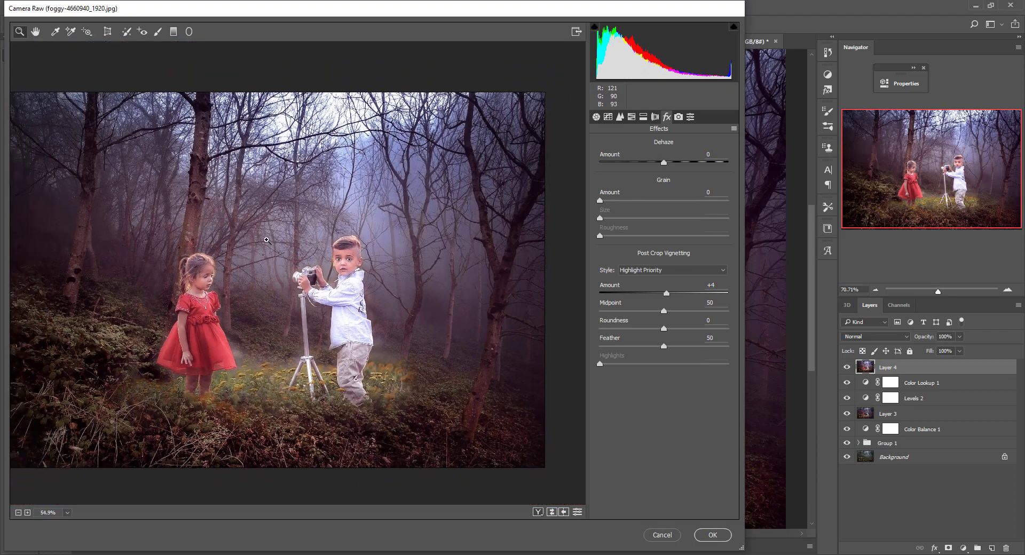
{"action": "left_click", "coordinate": [261, 277]}
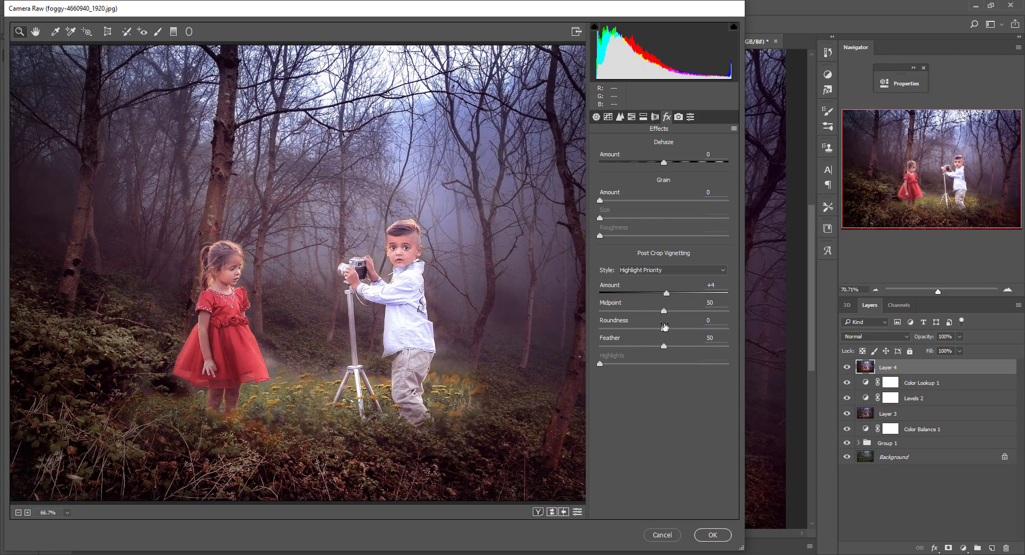
{"action": "mouse_move", "coordinate": [664, 311]}
{"action": "left_mouse_down"}
{"action": "mouse_move", "coordinate": [646, 311]}
{"action": "mouse_move", "coordinate": [639, 329]}
{"action": "mouse_move", "coordinate": [649, 347]}
{"action": "mouse_move", "coordinate": [665, 347]}
{"action": "left_mouse_up"}
{"action": "left_click_drag", "start_coordinate": [667, 293], "coordinate": [648, 294]}
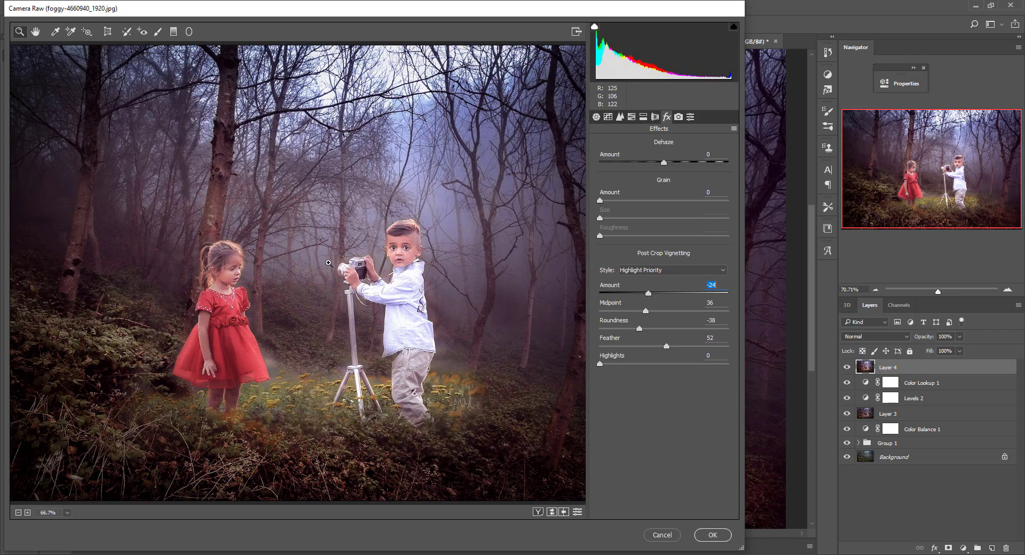
{"action": "scroll", "coordinate": [354, 300], "scroll_direction": "up", "scroll_amount": 2}
{"action": "scroll", "coordinate": [353, 300], "scroll_direction": "down", "scroll_amount": 3}
{"action": "scroll", "coordinate": [353, 300], "scroll_direction": "down", "scroll_amount": 1}
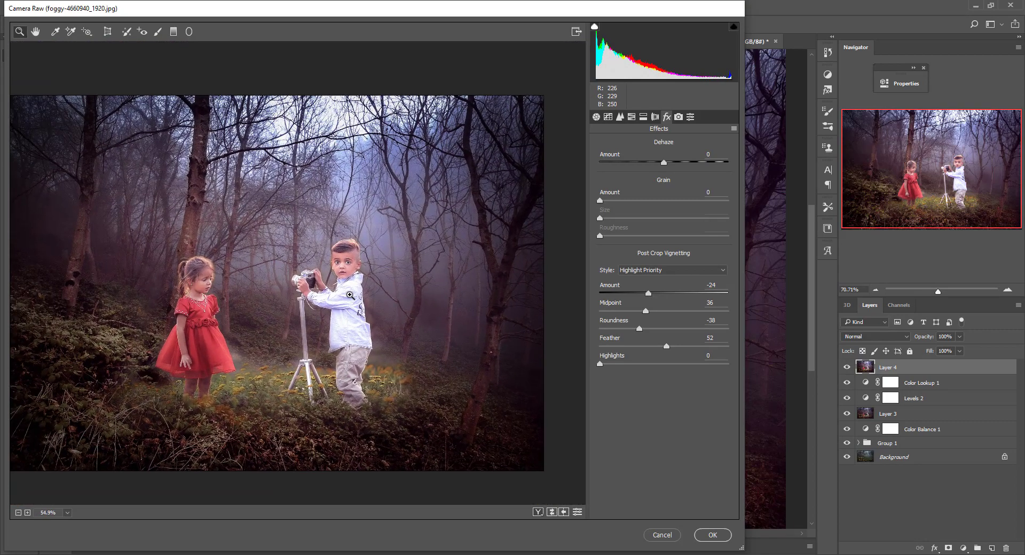
{"action": "mouse_move", "coordinate": [648, 294]}
{"action": "left_mouse_down"}
{"action": "mouse_move", "coordinate": [657, 293]}
{"action": "mouse_move", "coordinate": [649, 312]}
{"action": "left_mouse_up"}
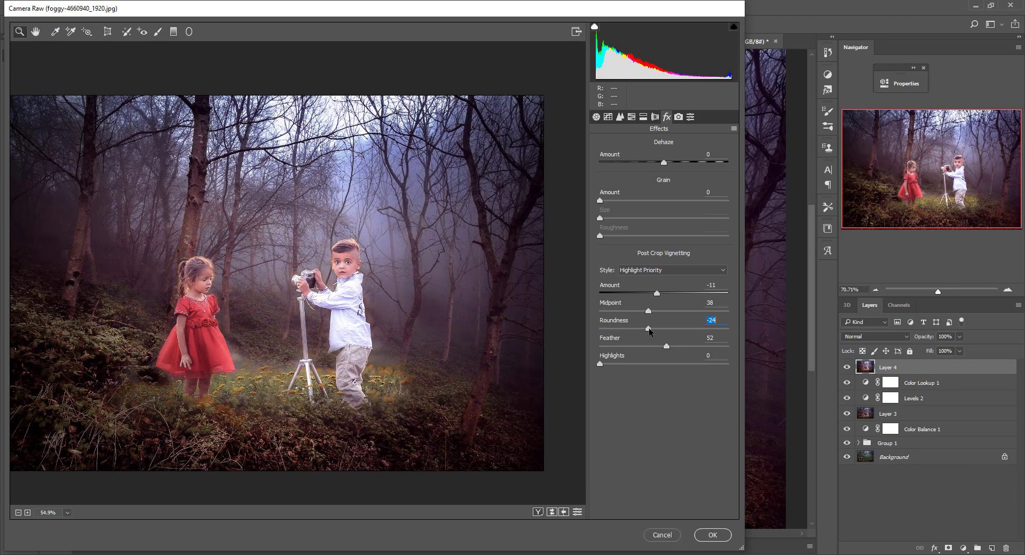
{"action": "left_click_drag", "start_coordinate": [670, 347], "coordinate": [639, 350]}
{"action": "left_click_drag", "start_coordinate": [657, 293], "coordinate": [659, 300]}
Set tone-curve Highlights +4 and Lights -10, Contrast +13, and nudge Temperature to +2.
{"action": "left_click", "coordinate": [607, 117]}
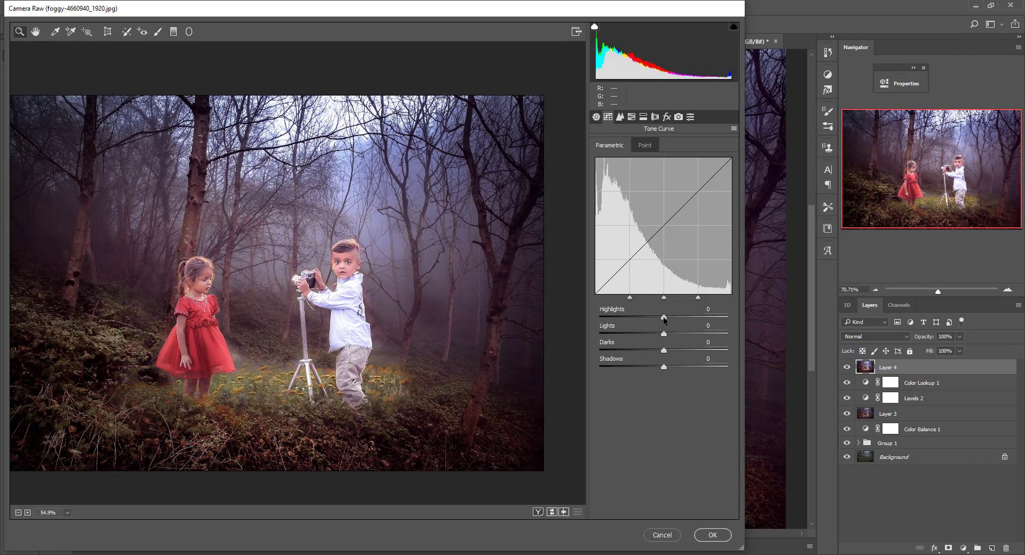
{"action": "mouse_move", "coordinate": [663, 319]}
{"action": "left_mouse_down"}
{"action": "mouse_move", "coordinate": [674, 319]}
{"action": "mouse_move", "coordinate": [658, 336]}
{"action": "left_mouse_up"}
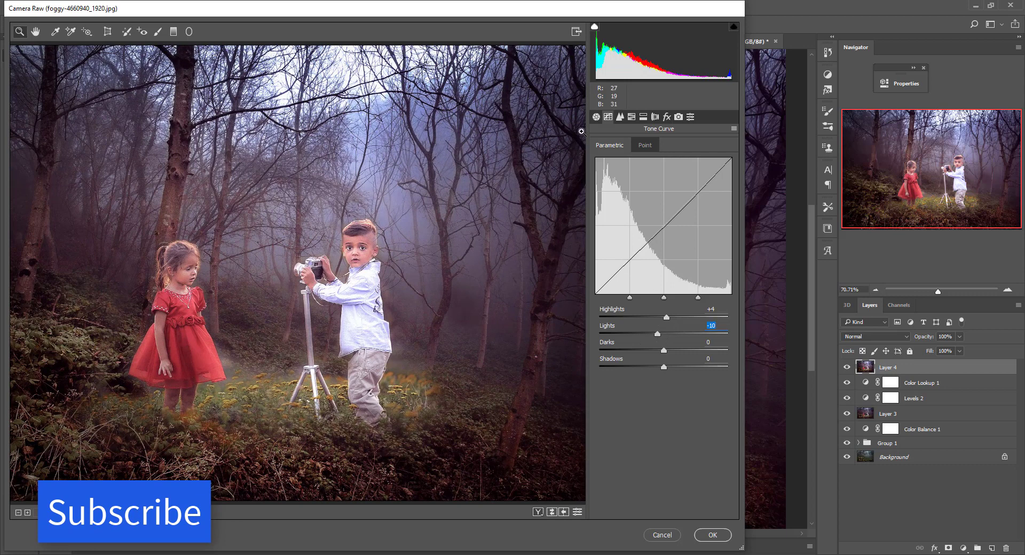
{"action": "left_click", "coordinate": [596, 116]}
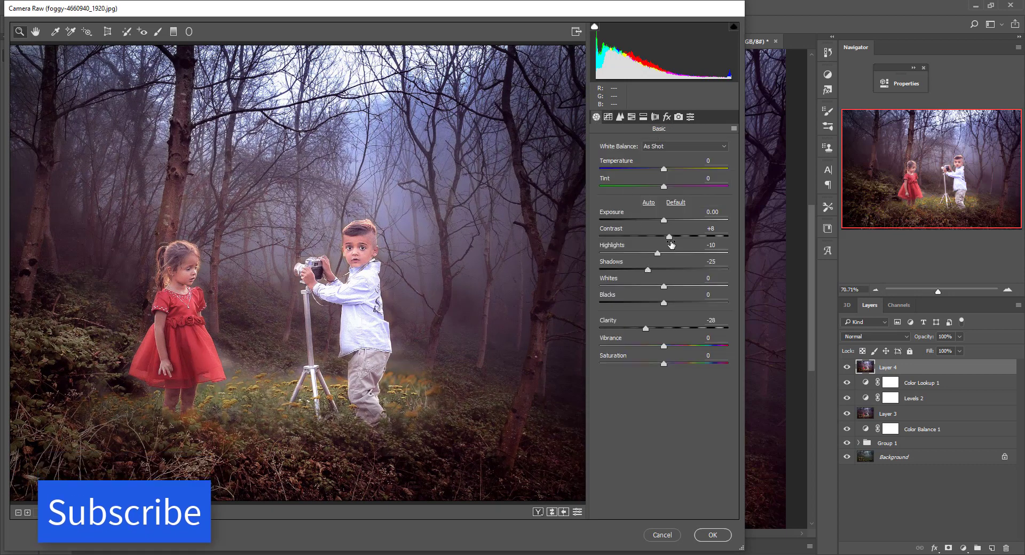
{"action": "mouse_move", "coordinate": [669, 236]}
{"action": "left_mouse_down"}
{"action": "mouse_move", "coordinate": [651, 236]}
{"action": "mouse_move", "coordinate": [672, 236]}
{"action": "left_mouse_up"}
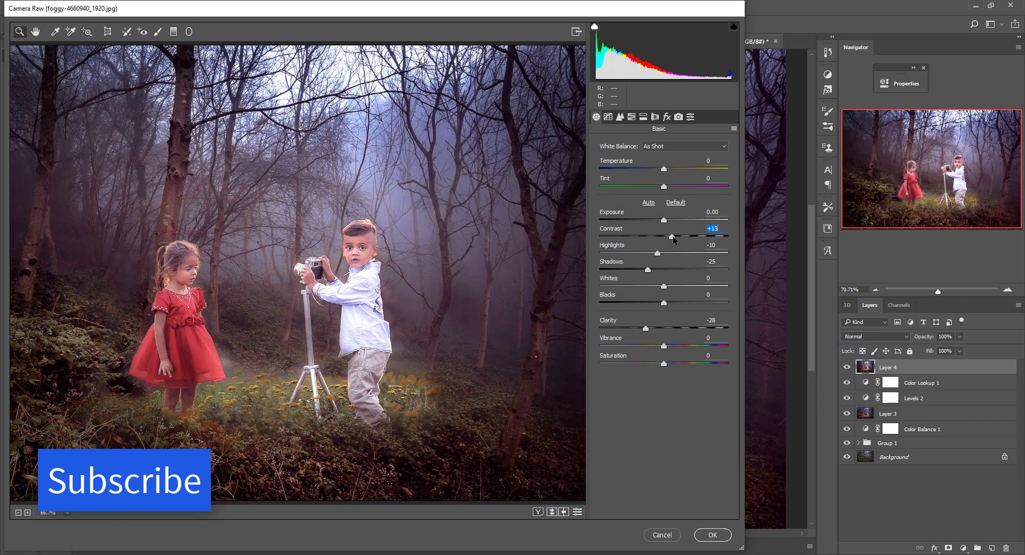
{"action": "left_click_drag", "start_coordinate": [664, 175], "coordinate": [666, 174]}
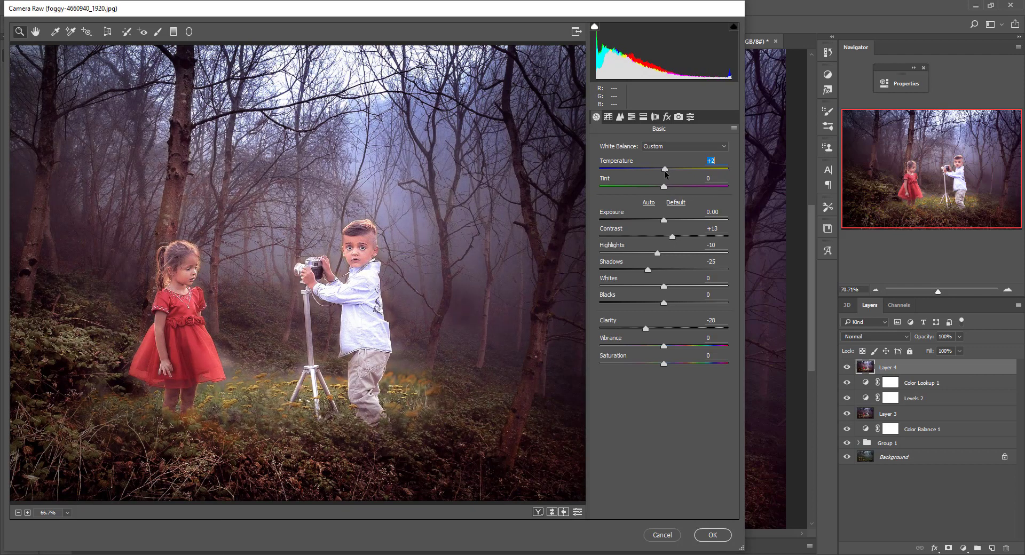
Reset Temperature to neutral and set Tint to -12.
{"action": "double_click", "coordinate": [665, 172]}
{"action": "left_click_drag", "start_coordinate": [662, 187], "coordinate": [652, 188]}
{"action": "left_click_drag", "start_coordinate": [652, 188], "coordinate": [656, 188]}
Compare before and after side by side, centring the boy in both previews.
{"action": "left_click", "coordinate": [539, 513]}
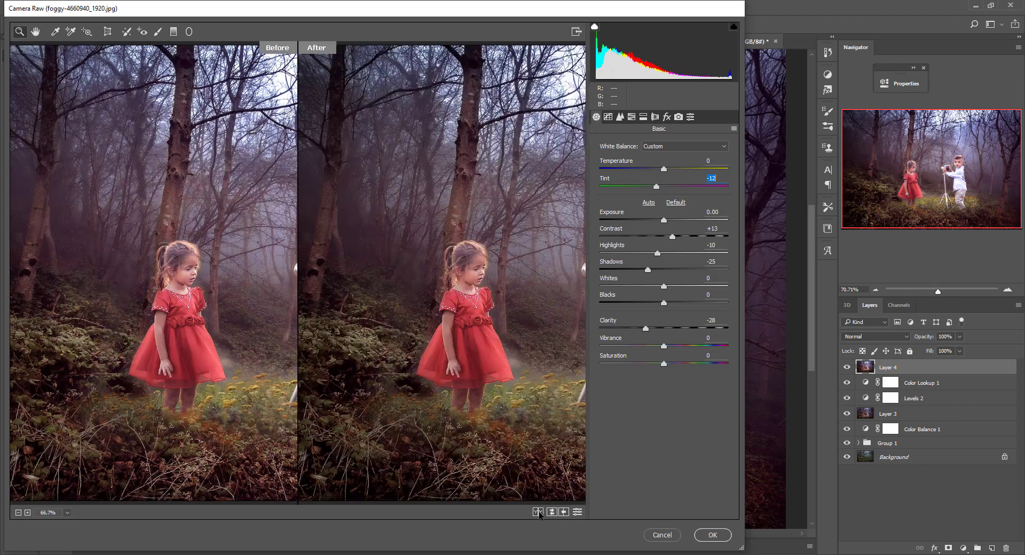
{"action": "key", "text": "h"}
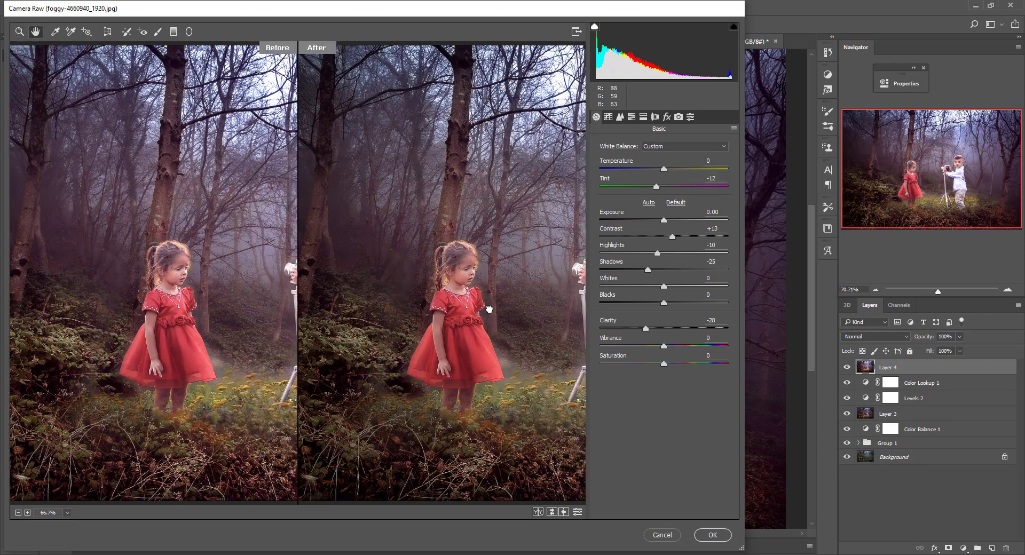
{"action": "mouse_move", "coordinate": [490, 275]}
{"action": "left_mouse_down"}
{"action": "mouse_move", "coordinate": [506, 306]}
{"action": "mouse_move", "coordinate": [507, 276]}
{"action": "mouse_move", "coordinate": [518, 278]}
{"action": "left_mouse_up"}
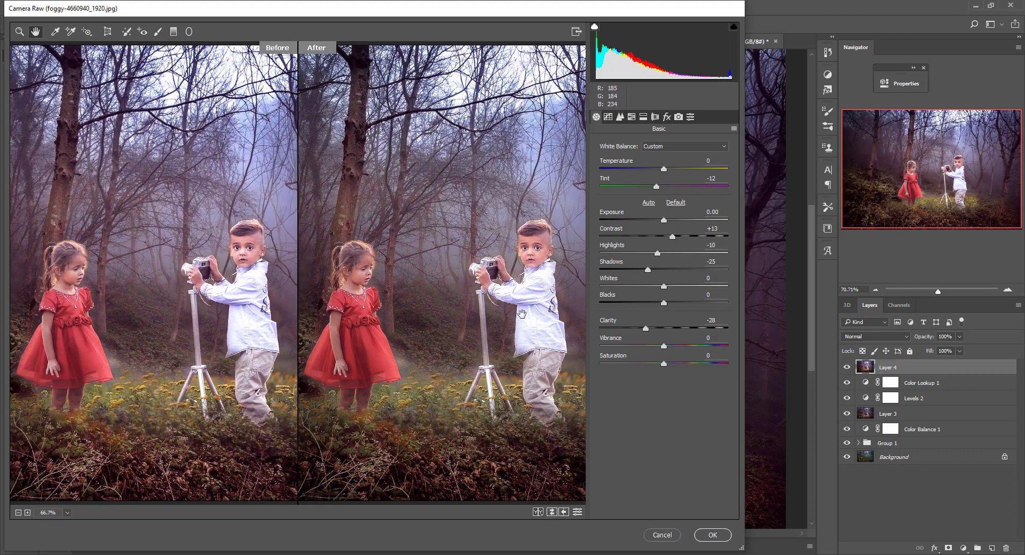
{"action": "left_click_drag", "start_coordinate": [535, 326], "coordinate": [422, 315]}
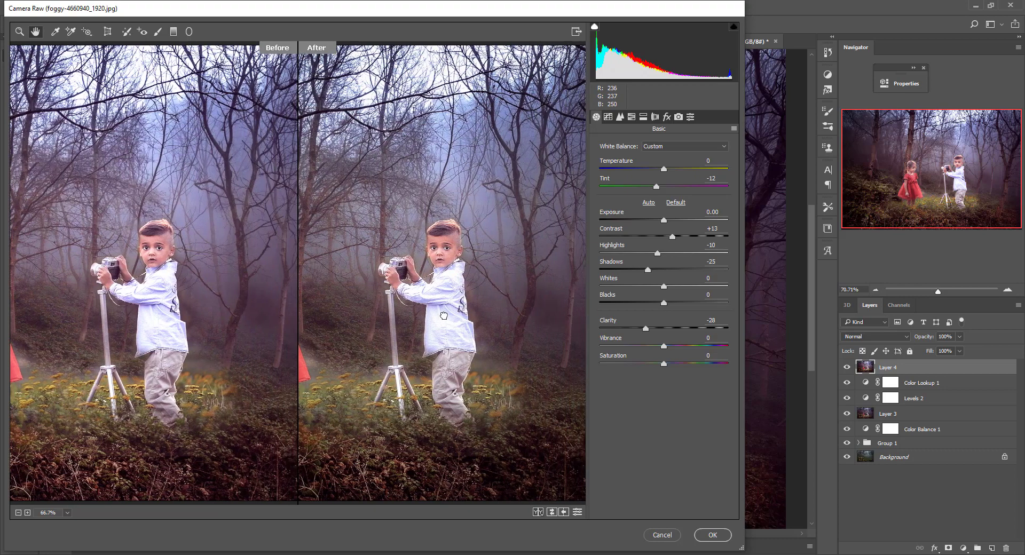
Lower sharpening Amount to 2 and apply the Camera Raw grade.
{"action": "left_click", "coordinate": [620, 117]}
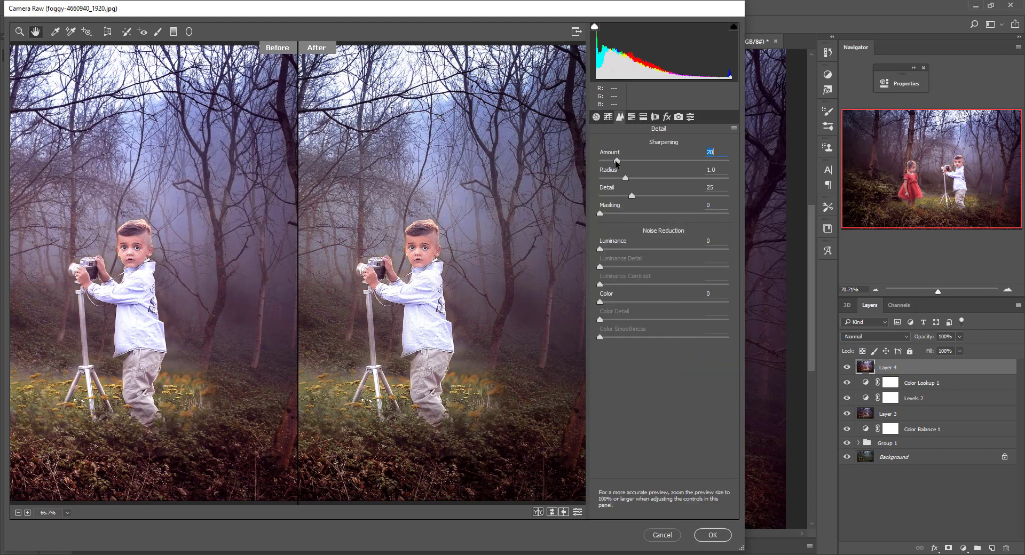
{"action": "left_click_drag", "start_coordinate": [620, 161], "coordinate": [607, 161]}
{"action": "left_click_drag", "start_coordinate": [332, 334], "coordinate": [455, 334]}
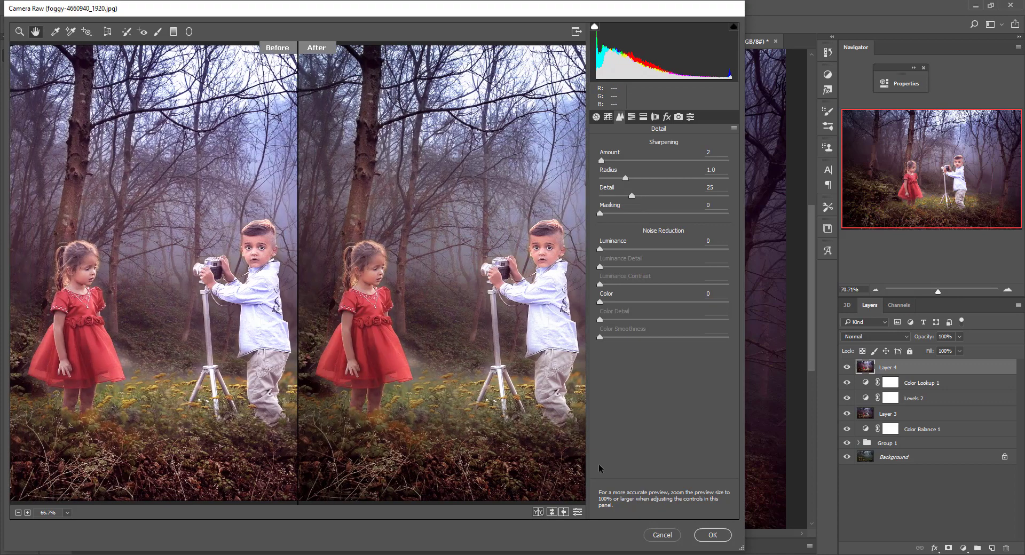
{"action": "left_click", "coordinate": [712, 534]}
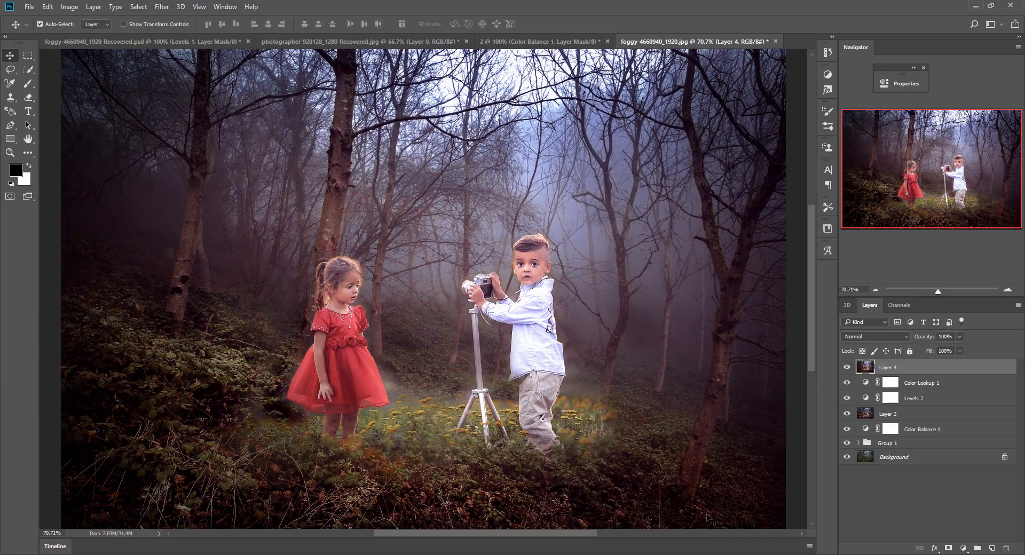